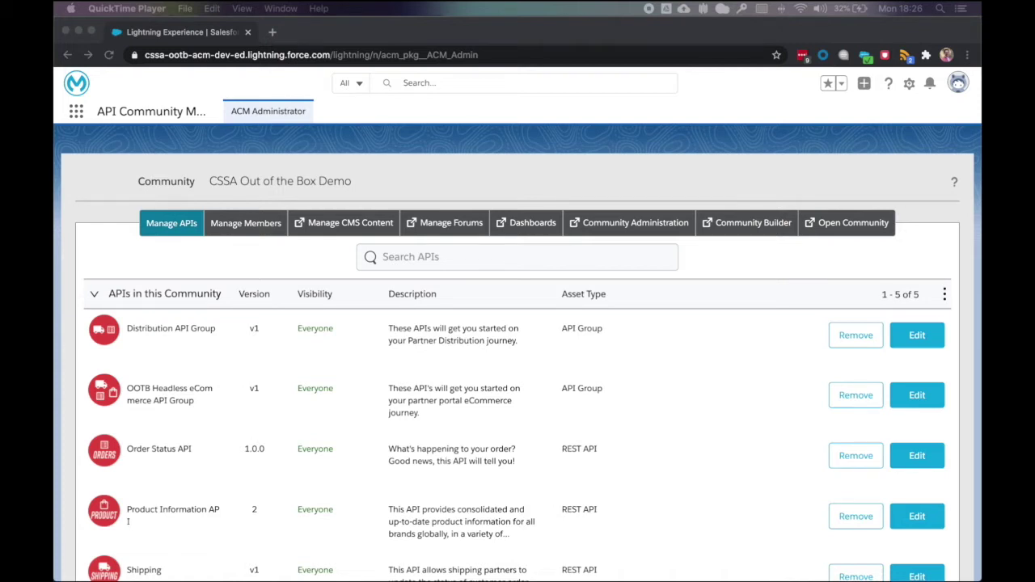
- Load the MuleSoft update-acm guide in a new tab and read through upgrade steps 1–14
left_click(273, 34)
type("https://docs.mulesoft.com/api-community-manager/update-acm")
key("Return")
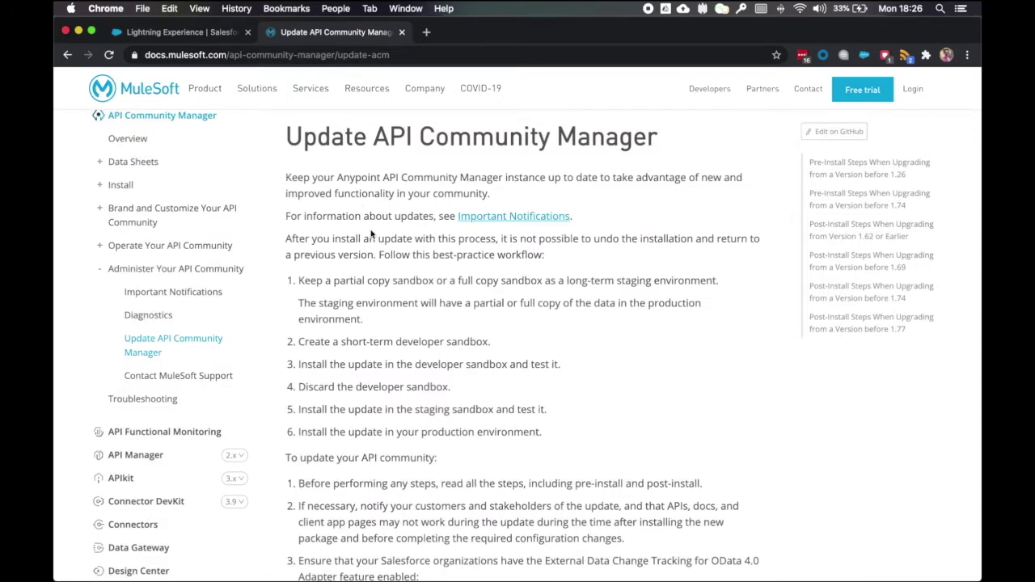
scroll(371, 234, "down", 1)
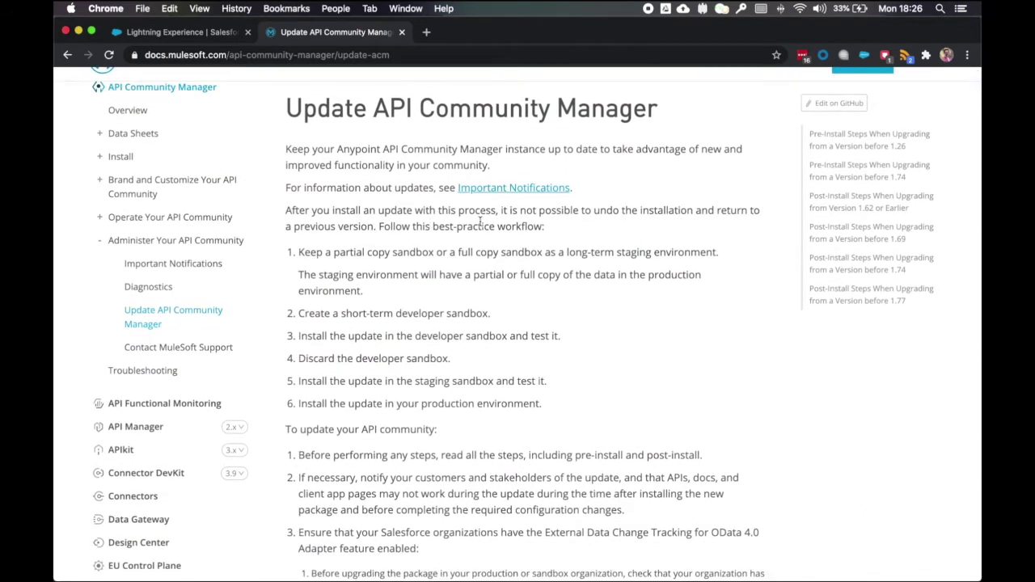
scroll(480, 220, "down", 1)
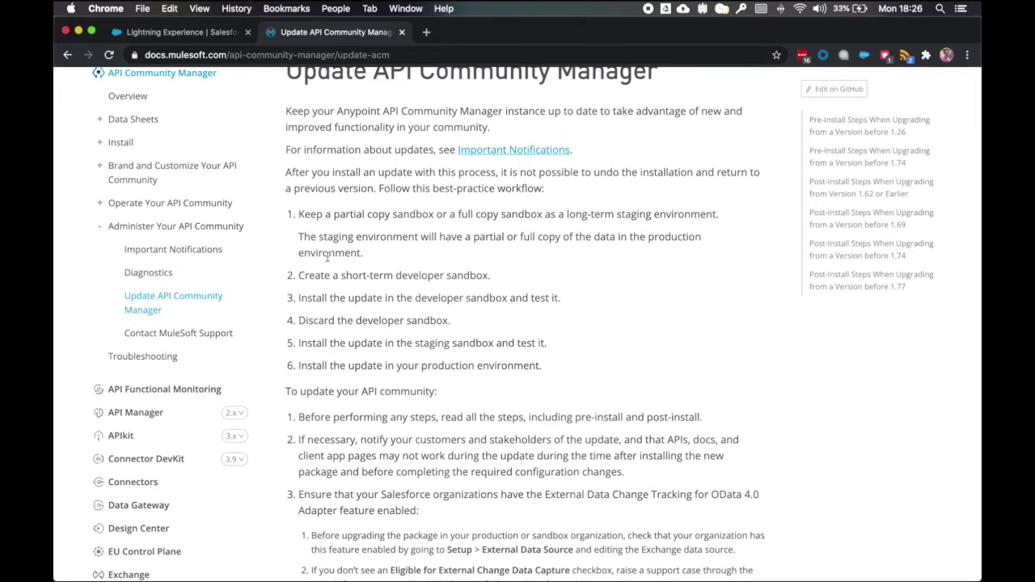
scroll(473, 286, "down", 6)
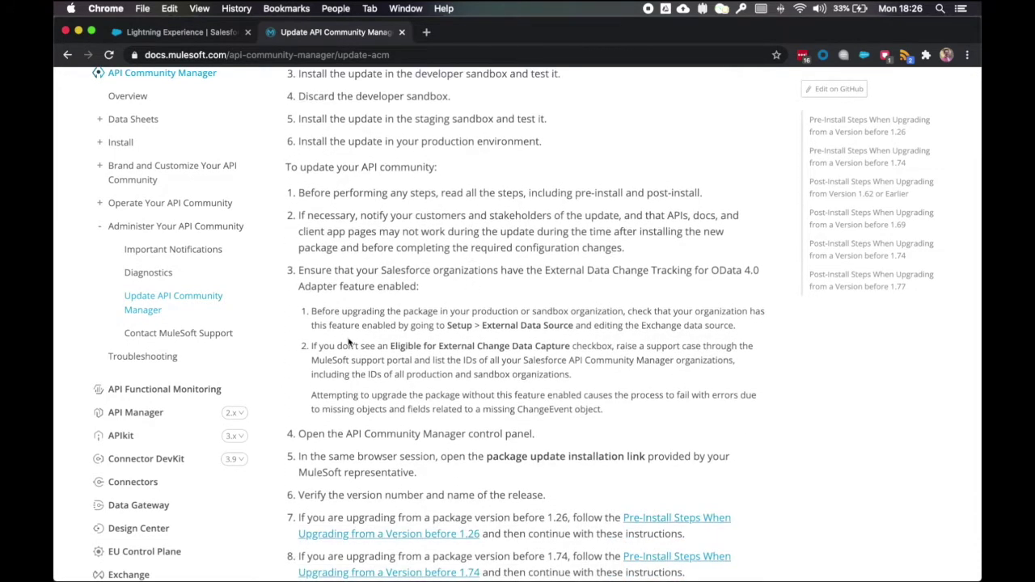
scroll(468, 323, "down", 2)
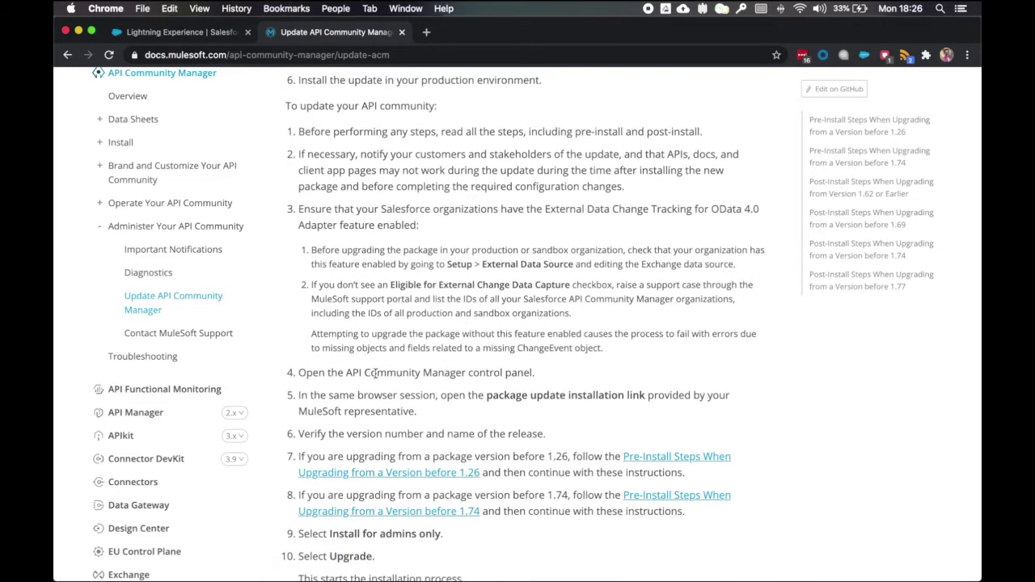
scroll(375, 372, "down", 5)
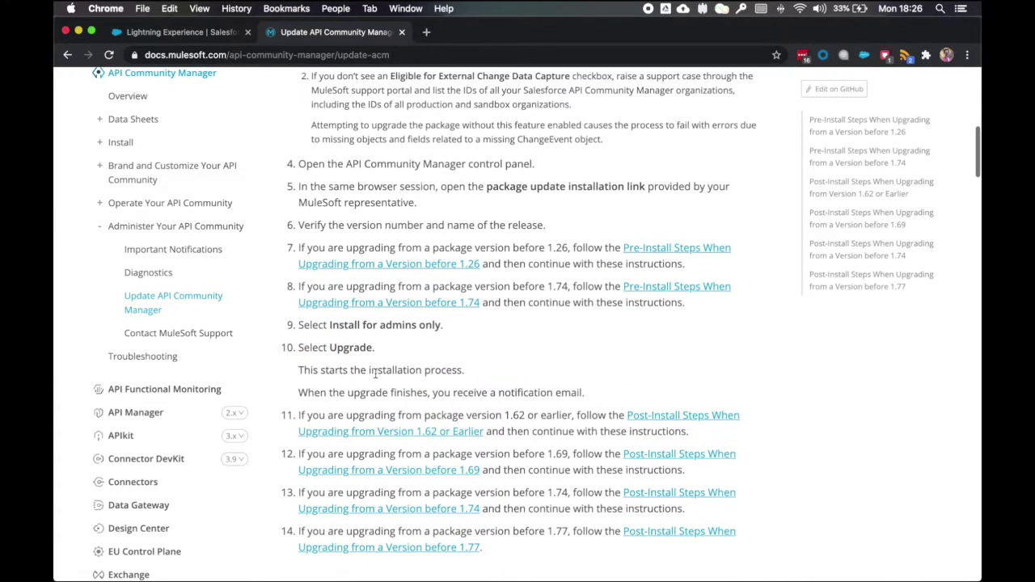
scroll(375, 374, "down", 3)
scroll(375, 373, "down", 1)
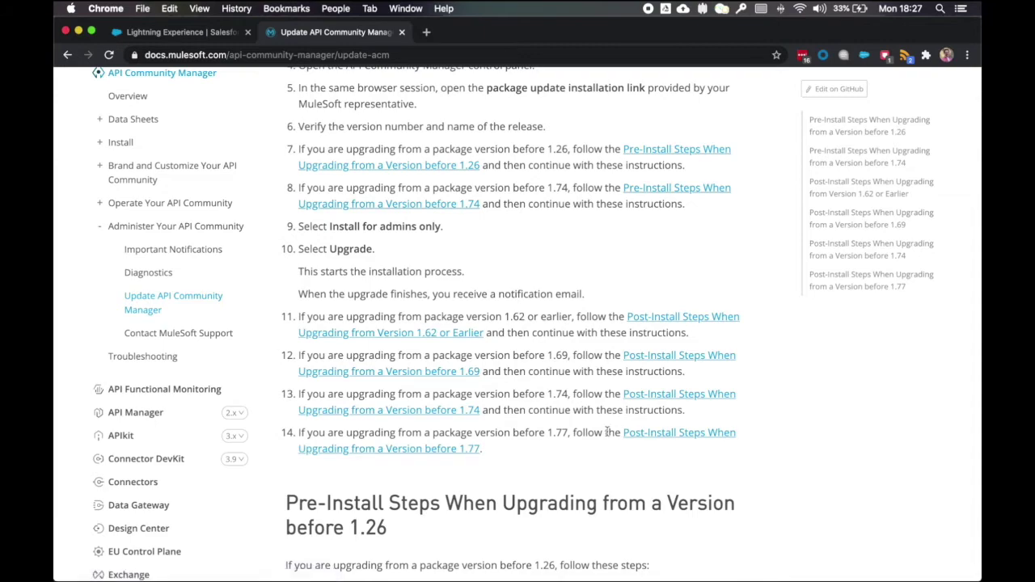
- Scroll the guide down to the Post-Install Steps for upgrades from versions before 1.77
scroll(557, 455, "down", 3)
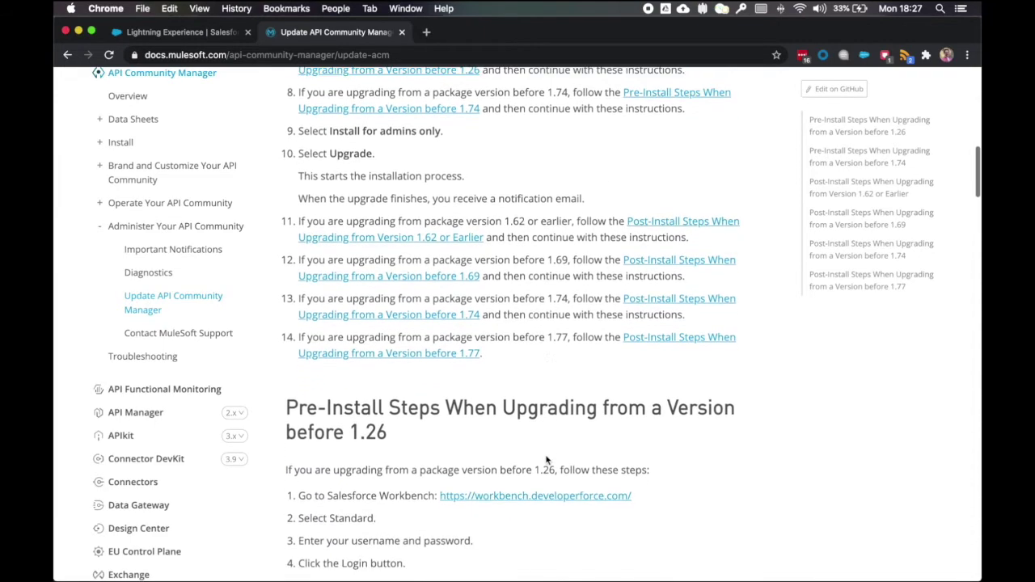
scroll(545, 459, "down", 15)
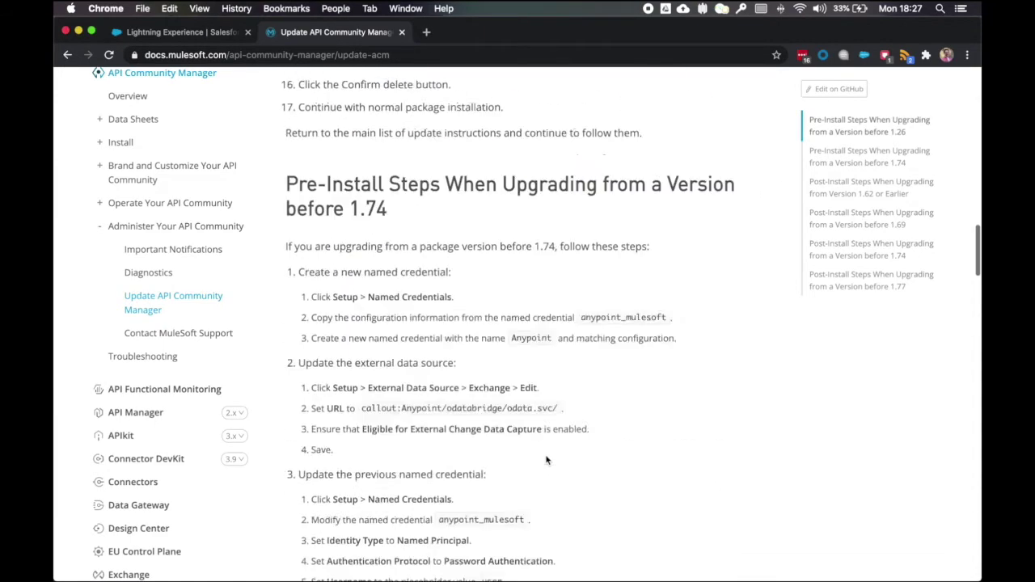
scroll(545, 459, "down", 10)
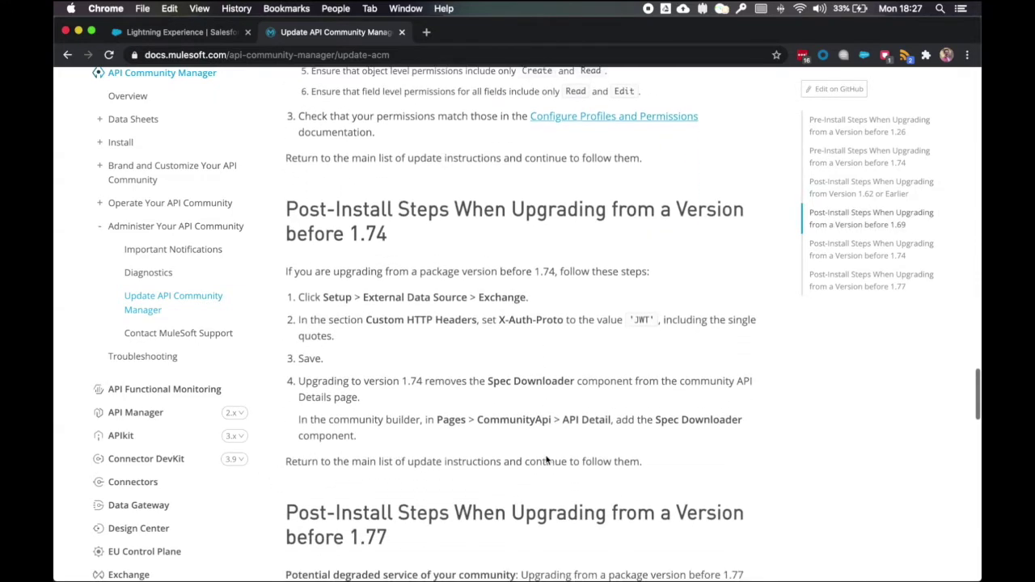
scroll(546, 455, "down", 8)
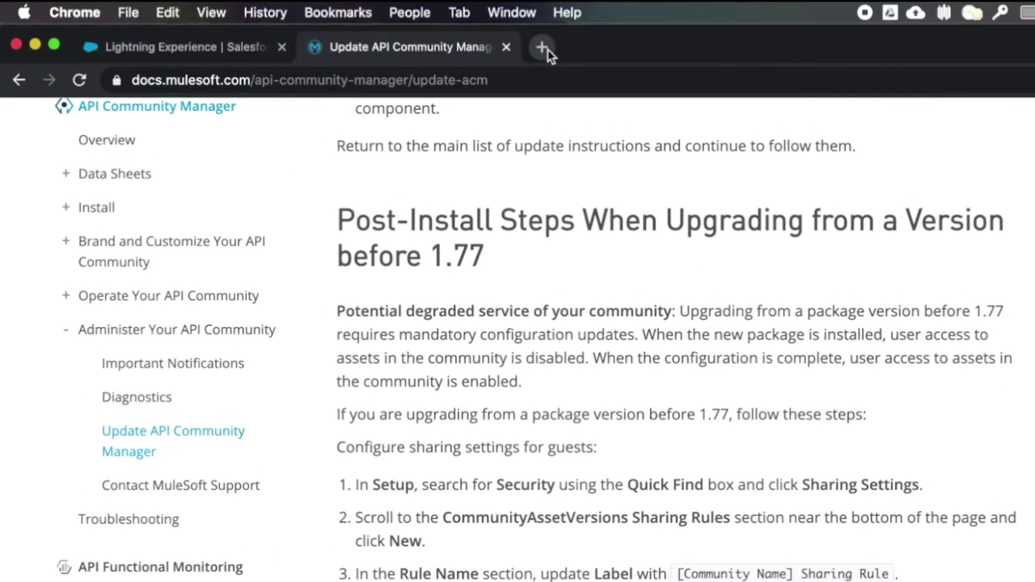
- Open the package install link in a new tab with [YOUR-DOMAIN] replaced by the org's domain
left_click(542, 47)
type("https://[YOUR-DOMAIN].my.salesforce.com/packaging/installPackage.apexp?p0=04t4P000002qmcfQAA")
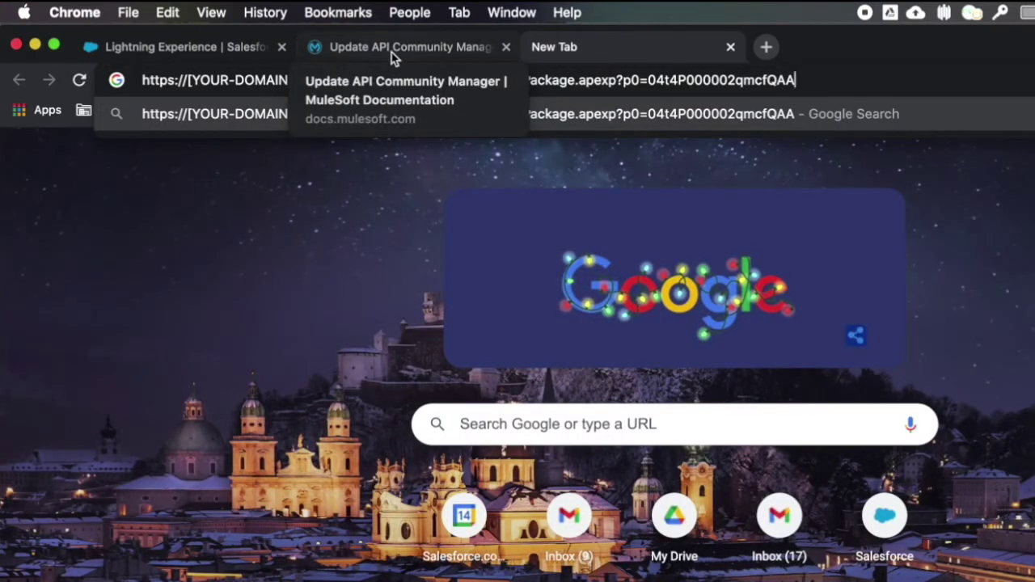
left_click(218, 56)
left_click(261, 84)
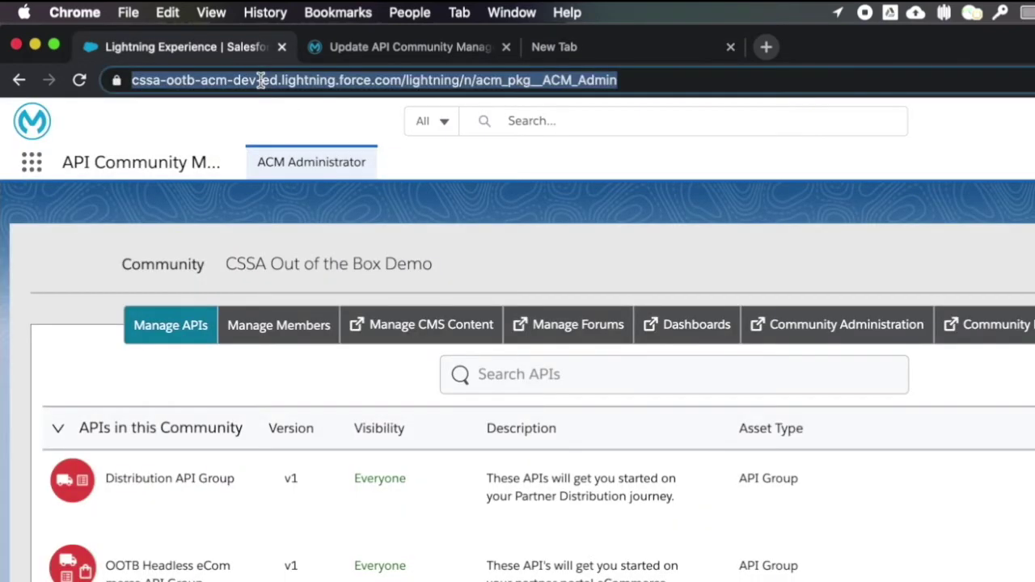
left_click(275, 85)
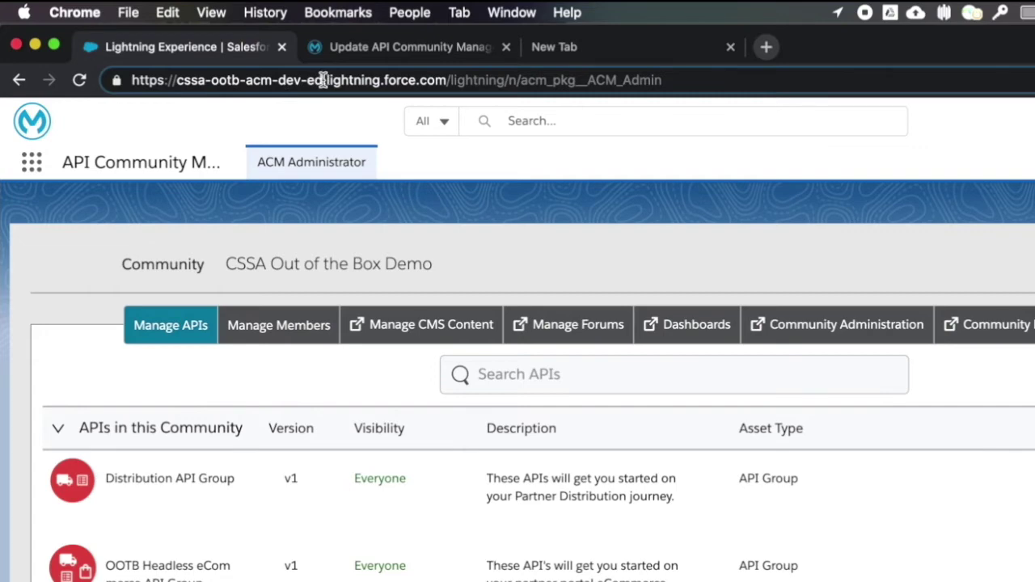
left_click_drag(323, 80, 182, 72)
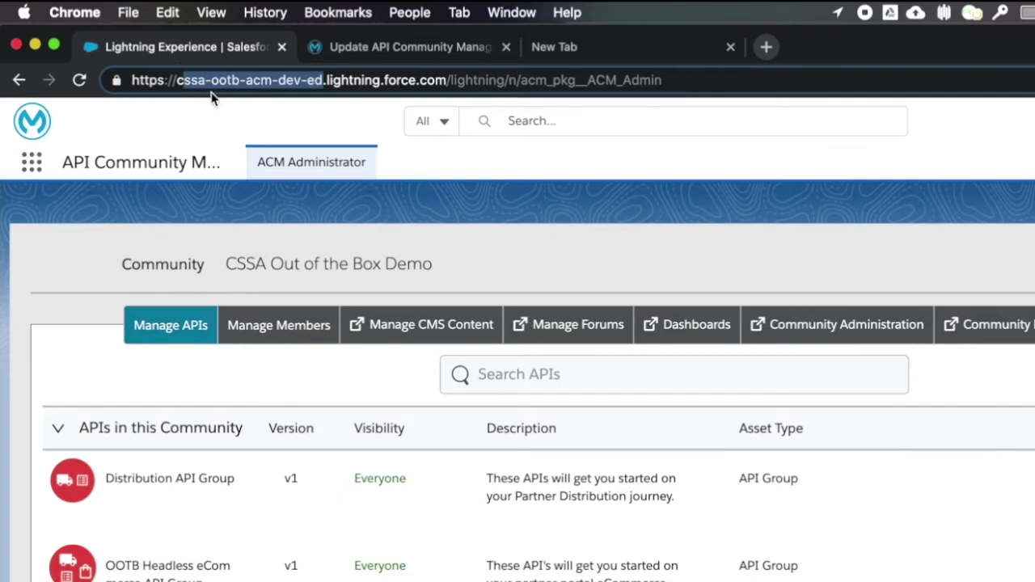
key("shift+Left")
key("super+c")
left_click(612, 57)
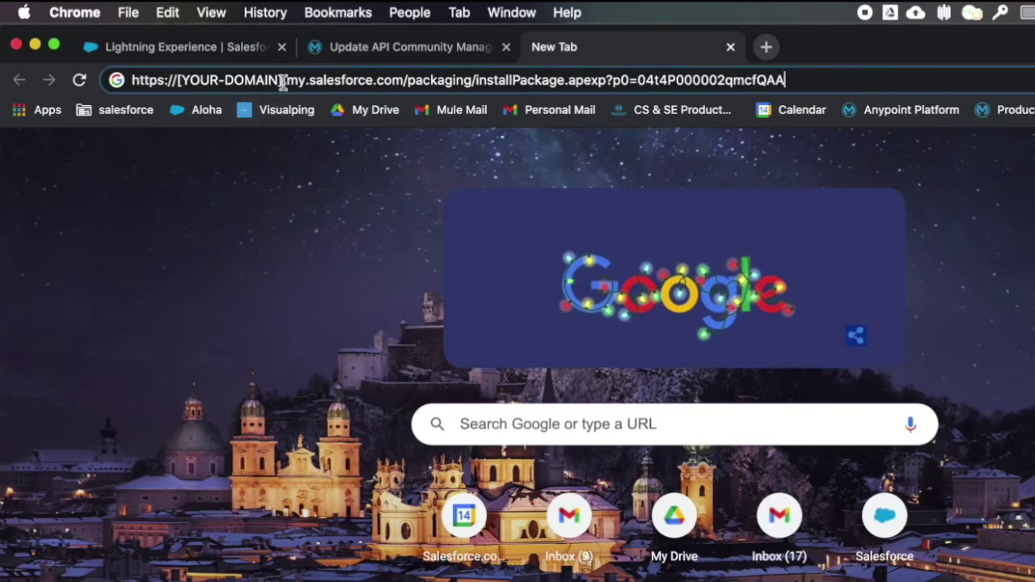
left_click_drag(283, 80, 177, 84)
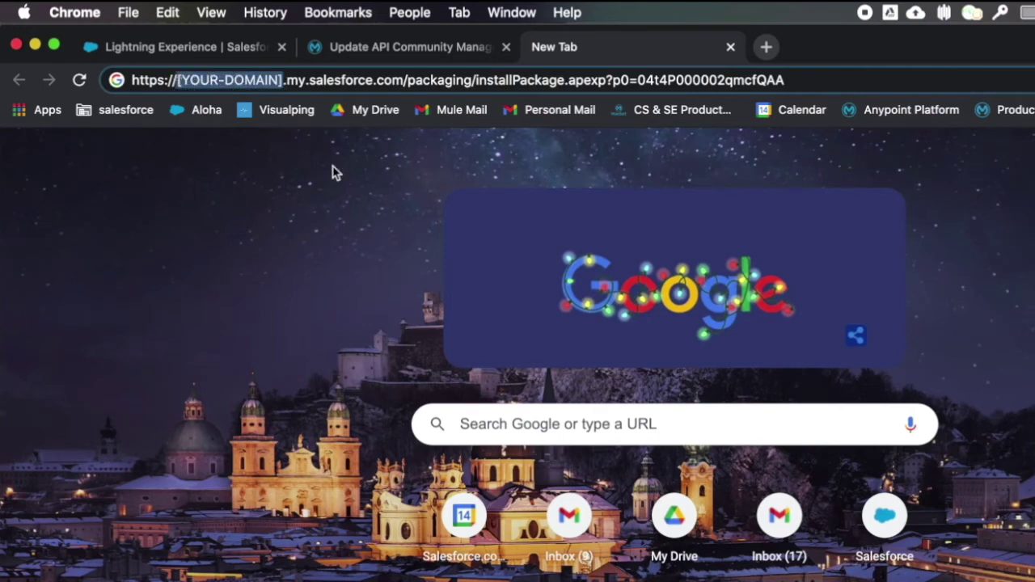
key("super+v")
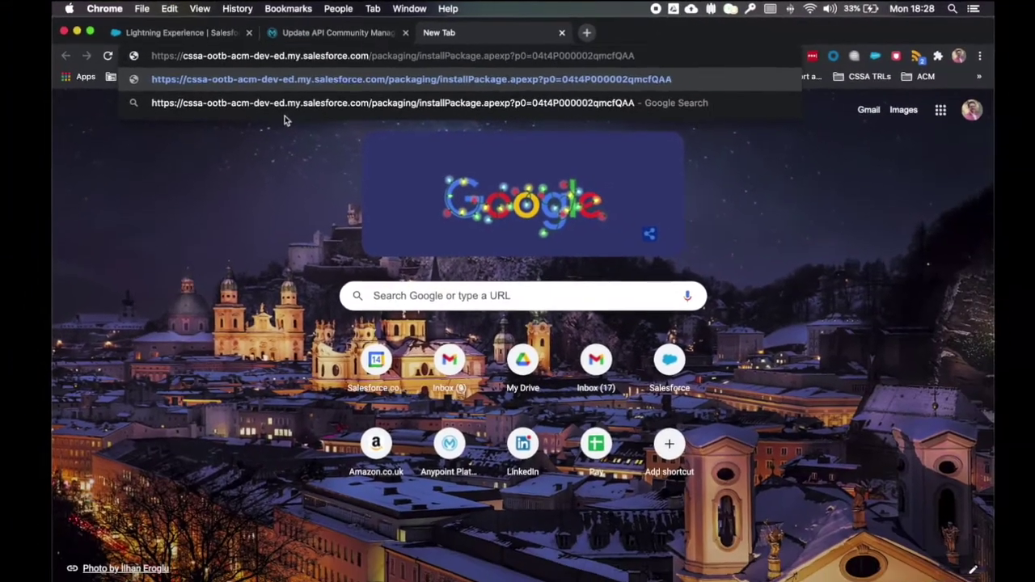
key("Return")
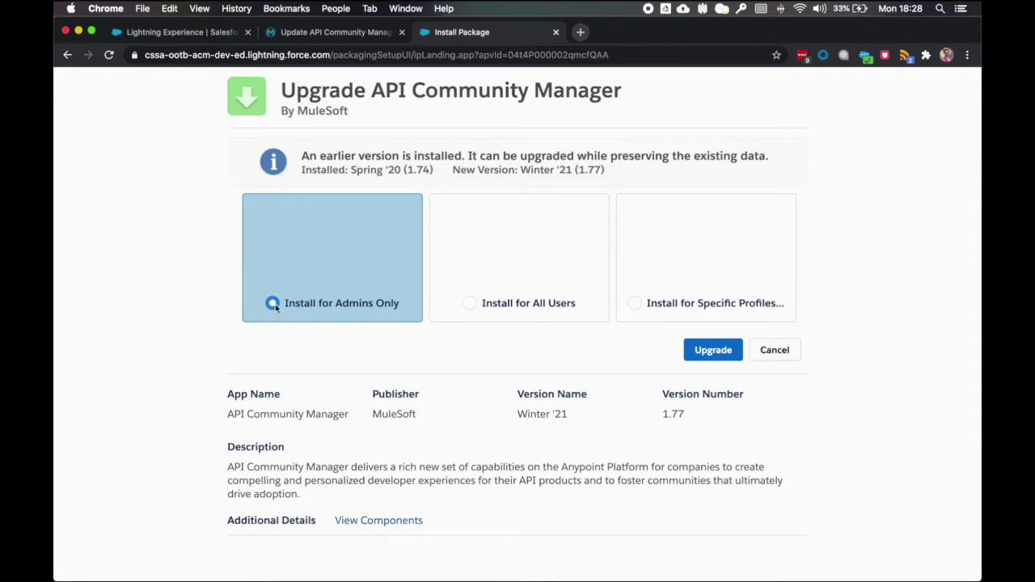
- Upgrade API Community Manager to 1.77 for admins only, granting third-party site access
left_click(711, 350)
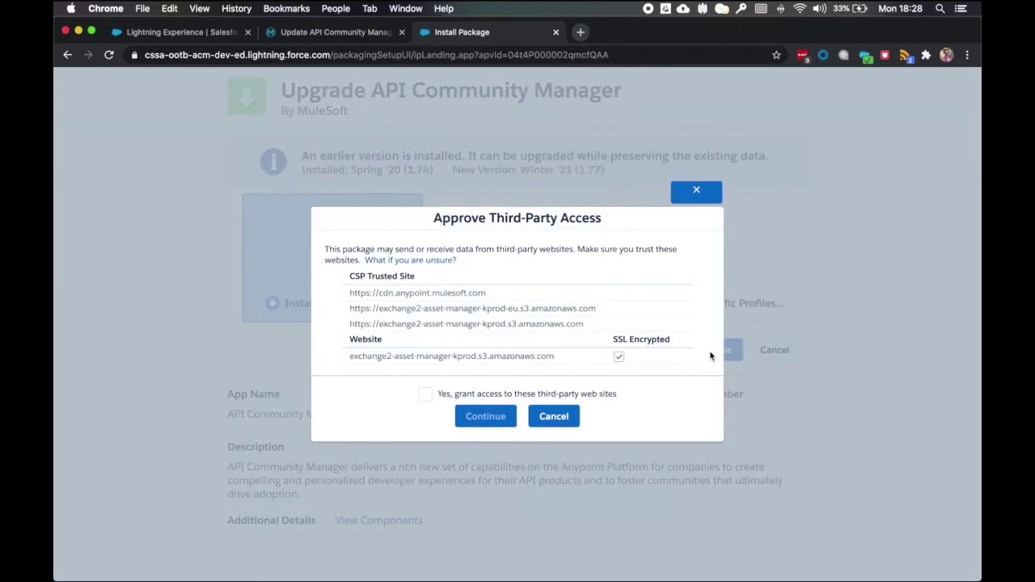
left_click(426, 395)
left_click(489, 417)
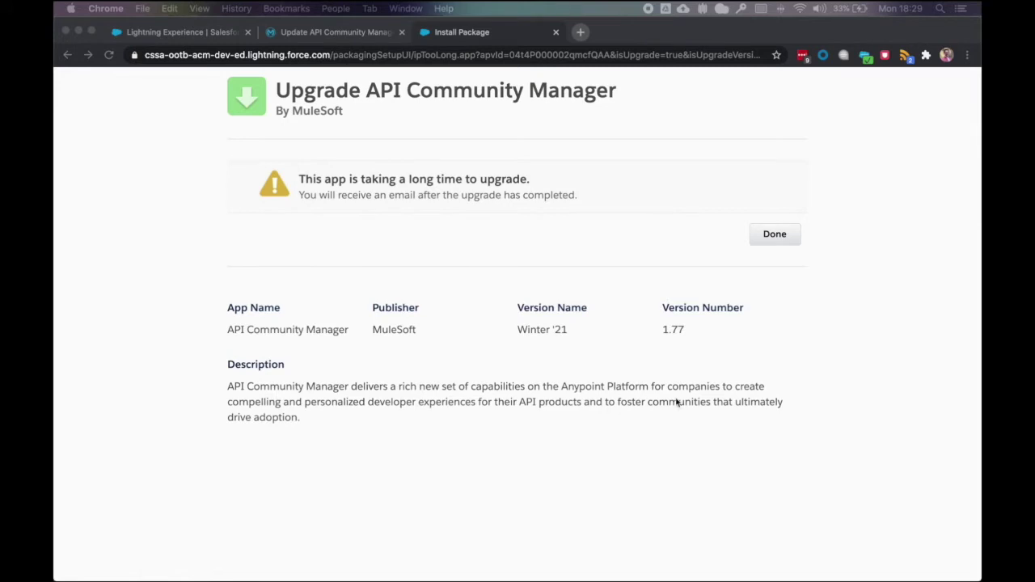
left_click(772, 236)
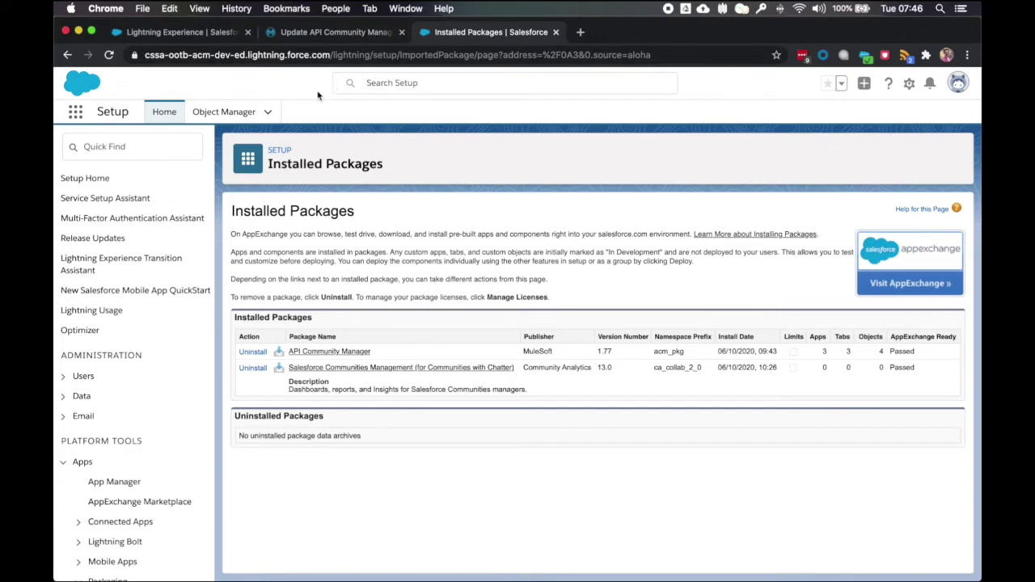
- Search Setup's Quick Find for 'security', then narrow it to 'sharing sett'
left_click(101, 147)
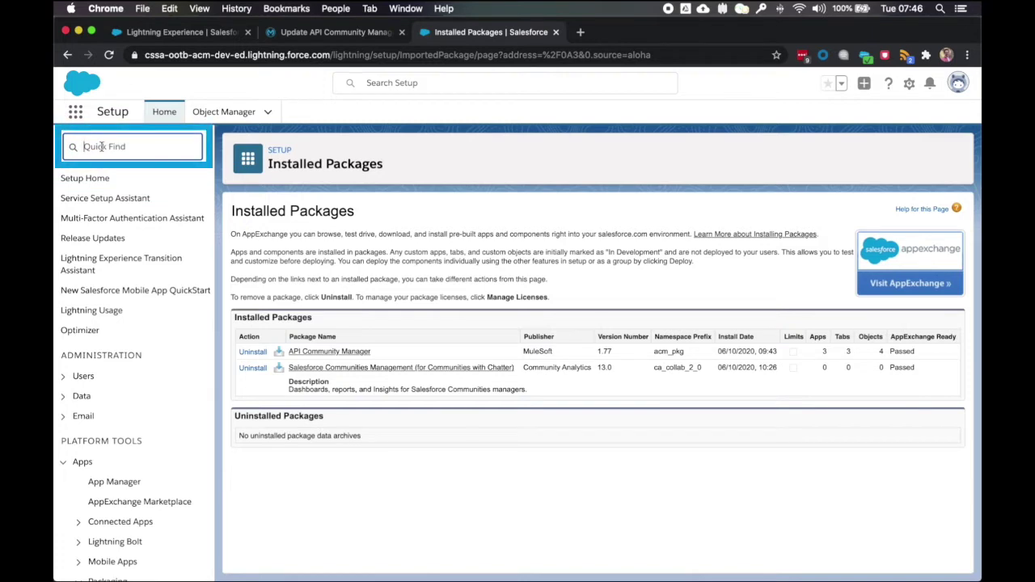
type("security")
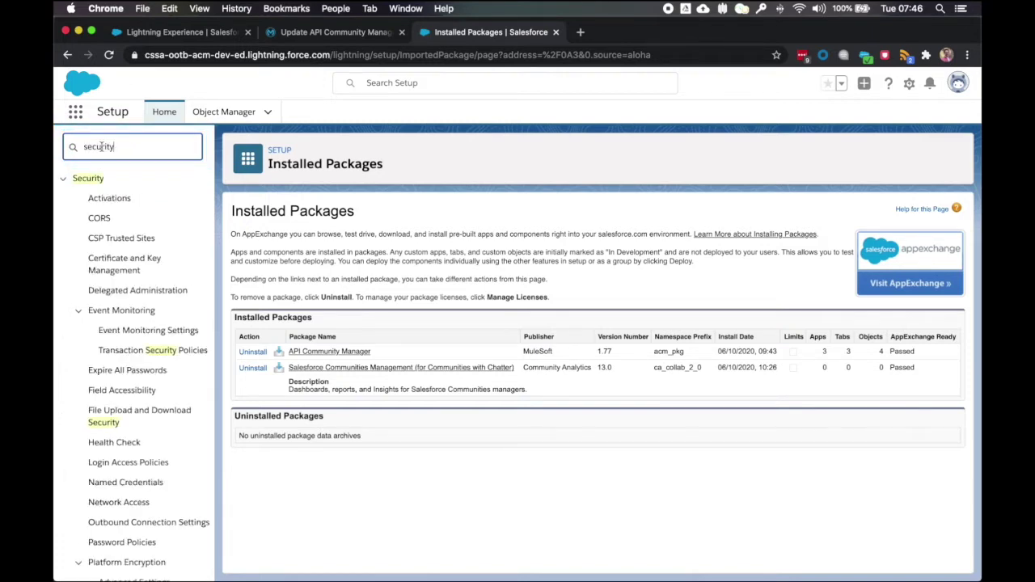
scroll(120, 371, "down", 5)
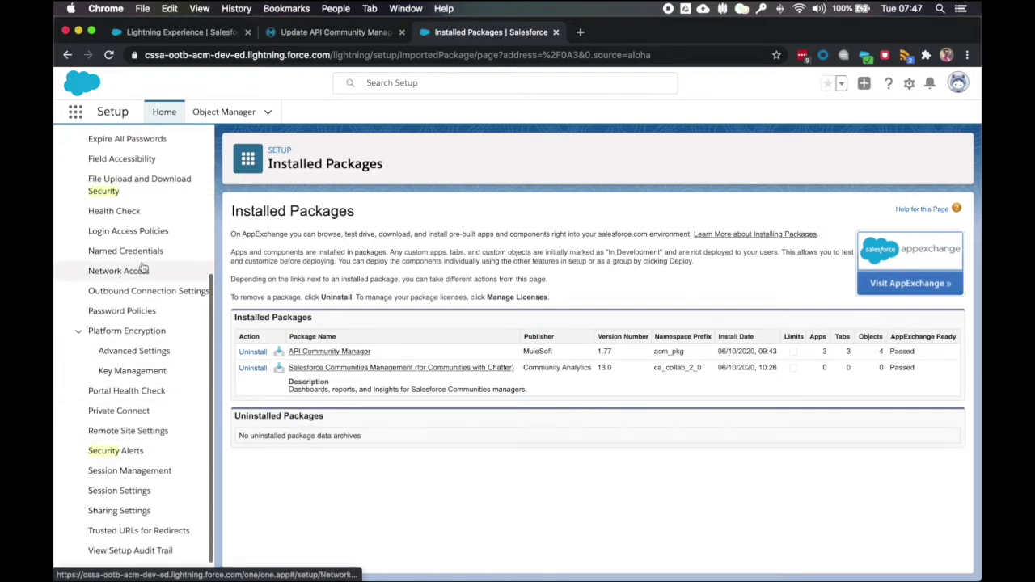
scroll(141, 267, "up", 3)
scroll(143, 267, "up", 2)
left_click_drag(114, 139, 73, 139)
type("sharing sett")
- Open Sharing Settings and find CommunityAssetVersion Sharing Rules with a 'communityass' page search
left_click(136, 200)
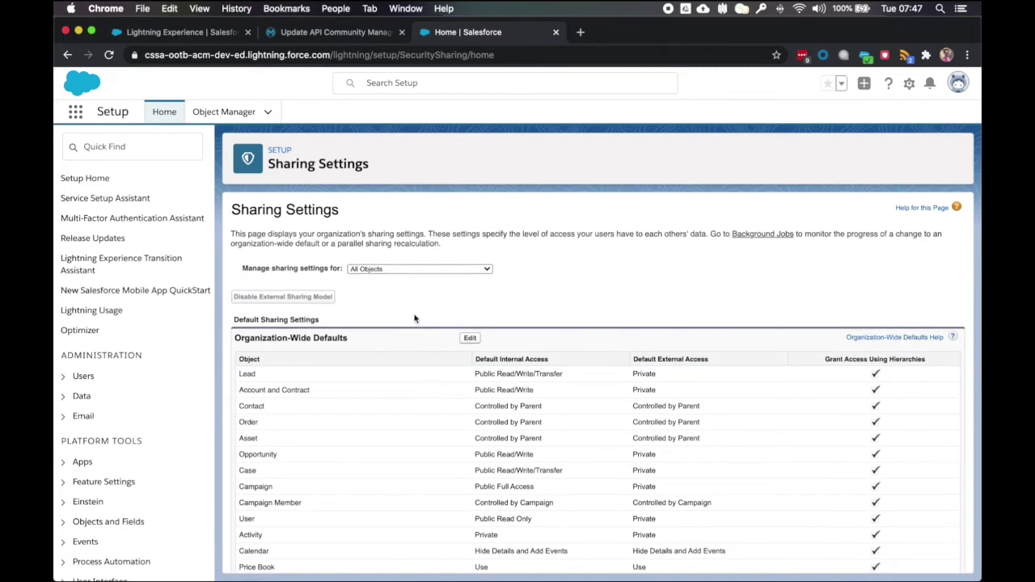
scroll(414, 318, "down", 2)
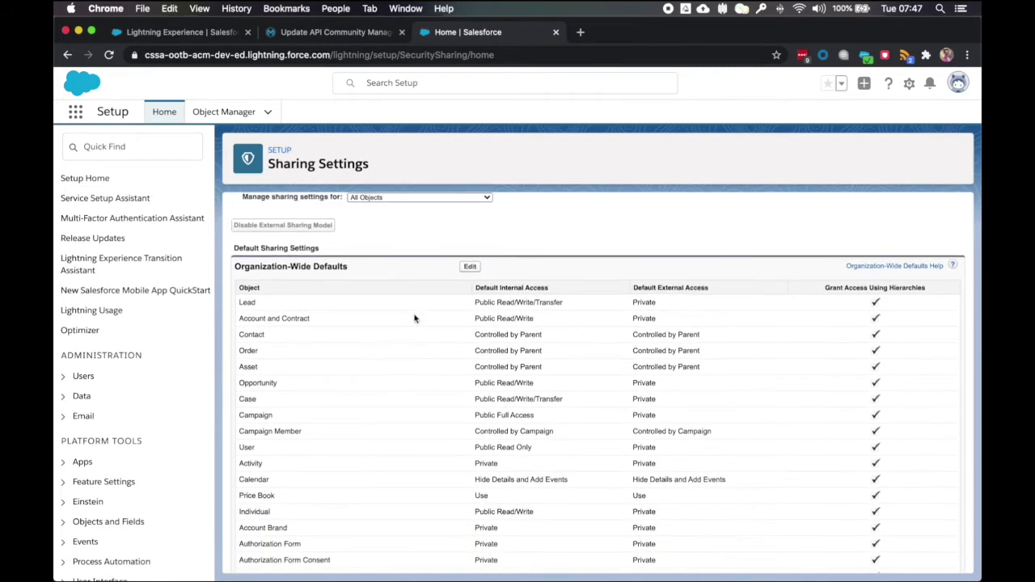
scroll(414, 318, "down", 8)
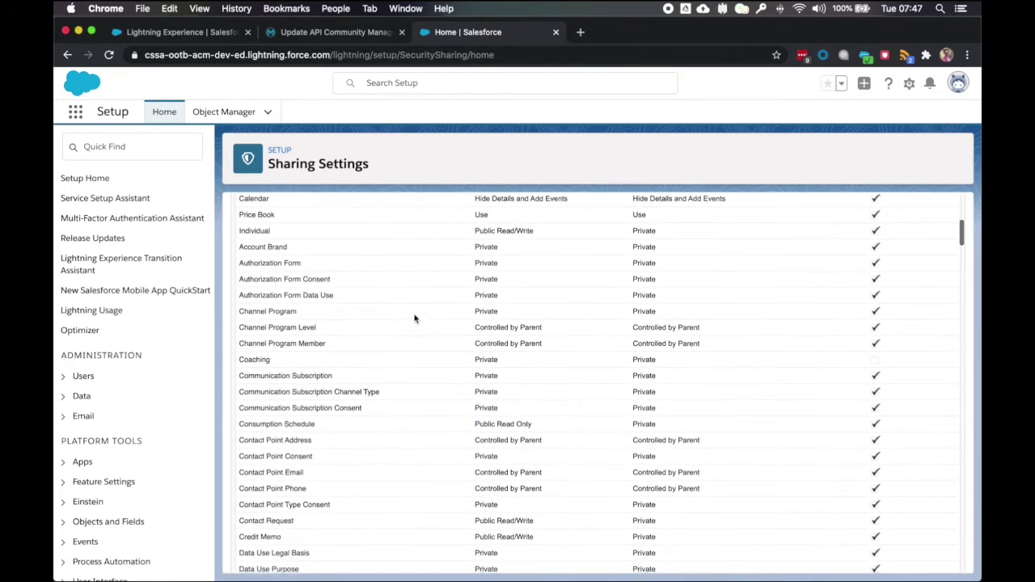
scroll(414, 318, "down", 20)
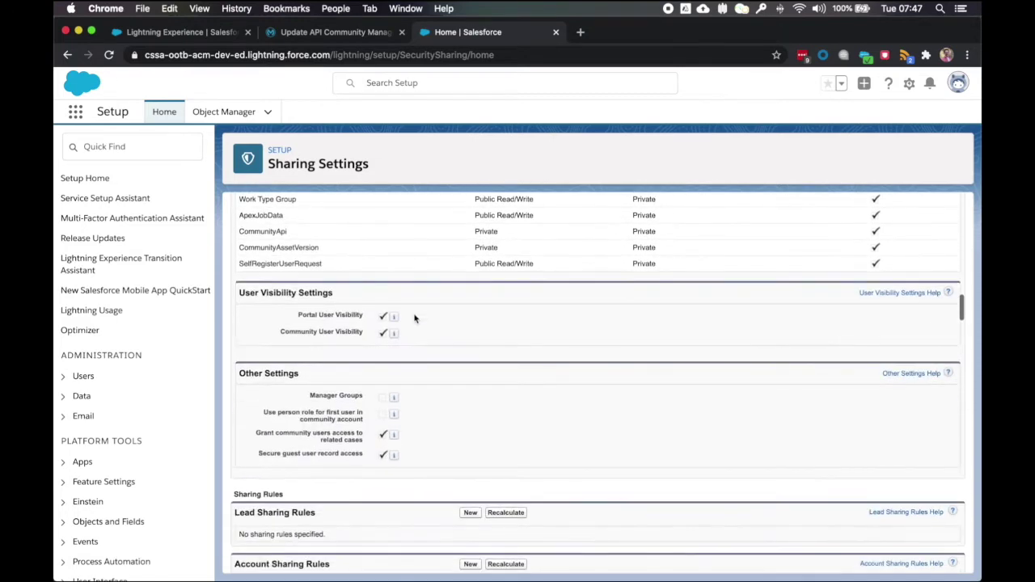
scroll(413, 318, "down", 10)
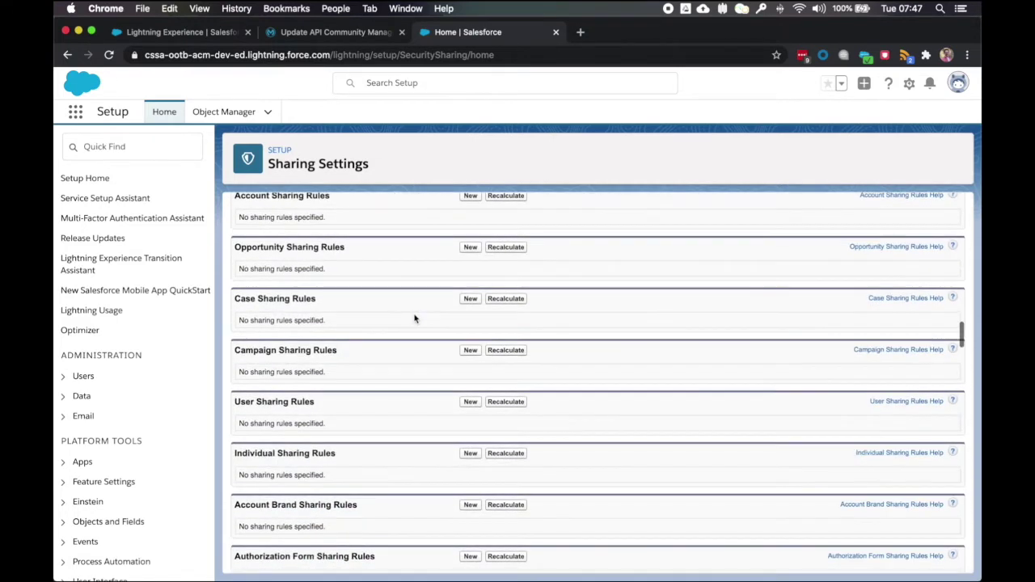
key("super+f")
type("comm")
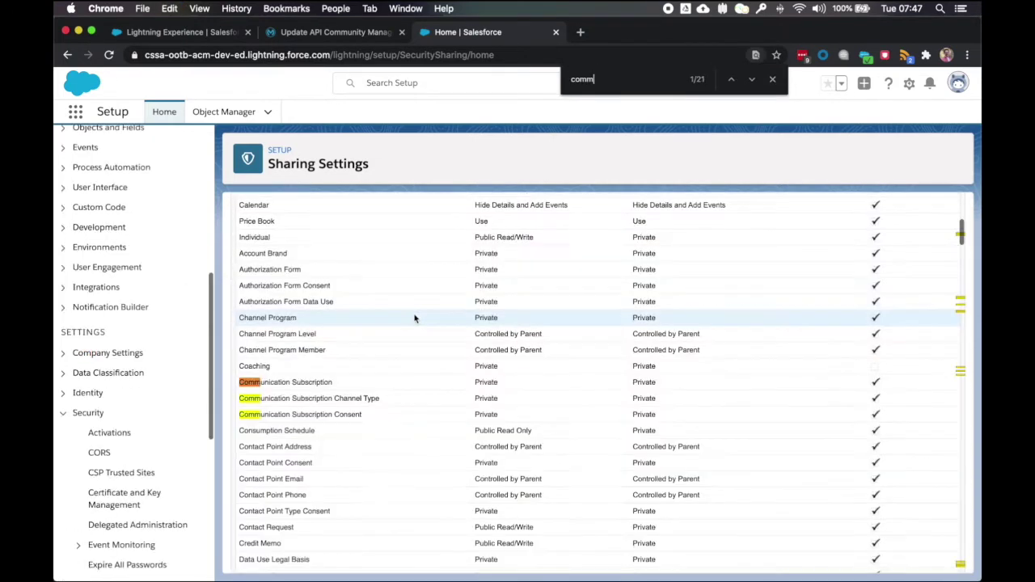
type("unity ac")
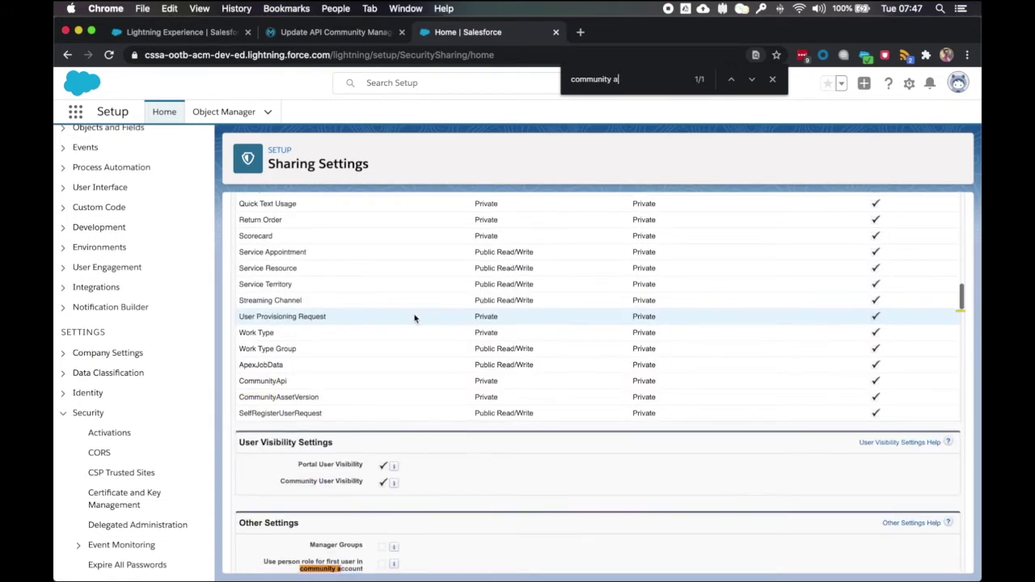
key("BackSpace")
key("BackSpace")
key("BackSpace")
type("ass")
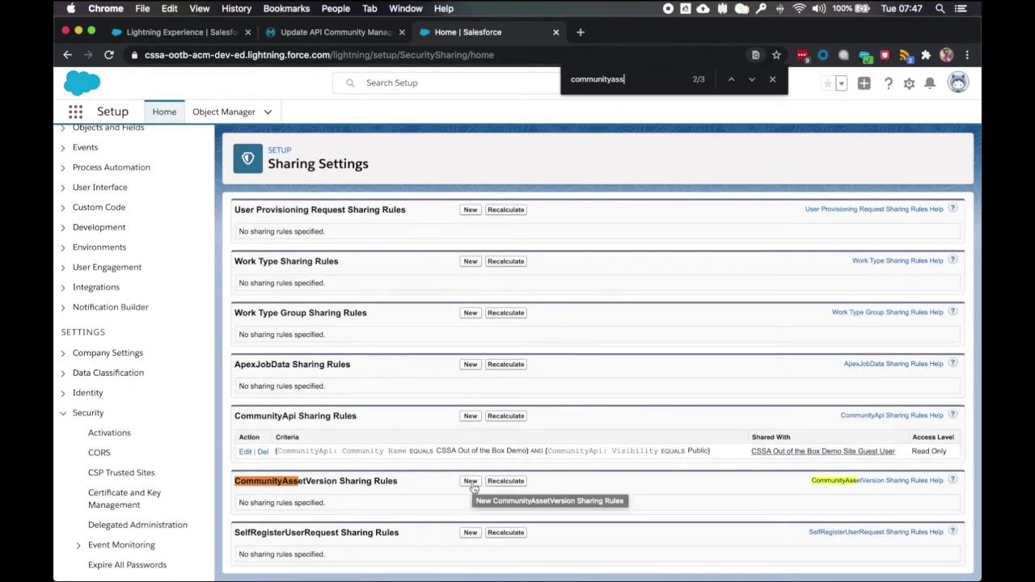
- Create a CommunityAssetVersion rule labelled 'CSSA Out of the Box Demo Sharing Rule' using guest criteria-based access
left_click(470, 481)
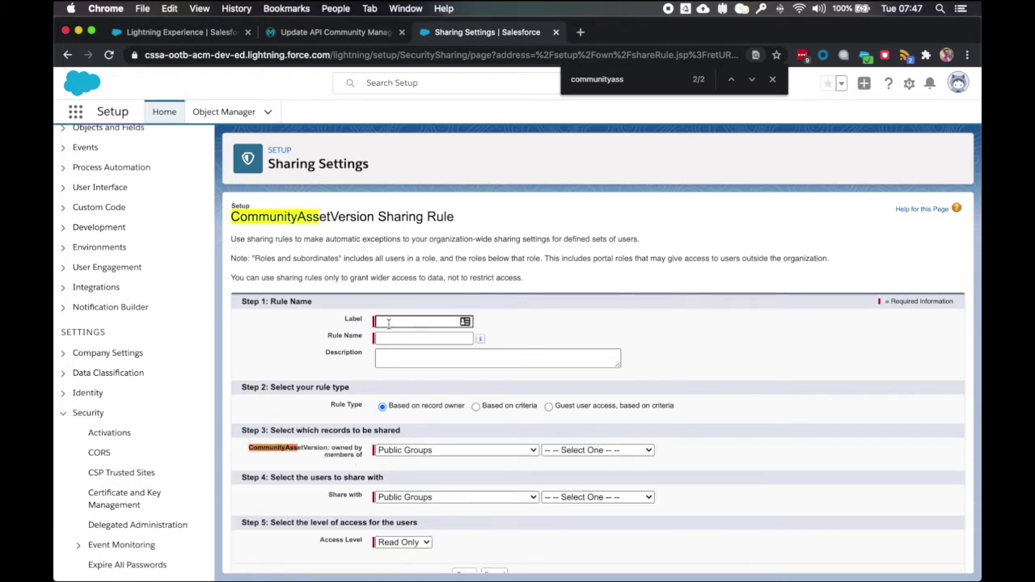
left_click(180, 34)
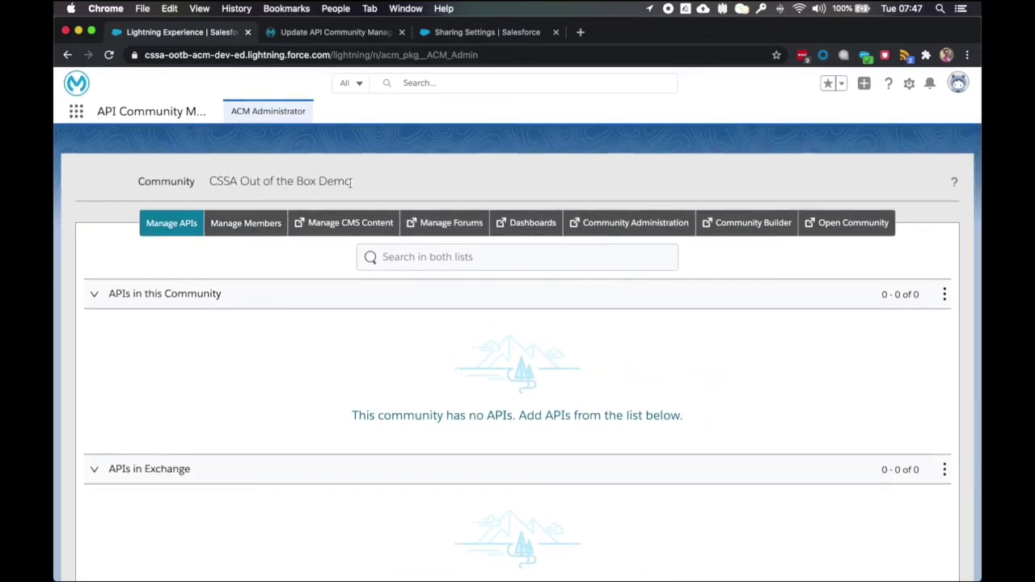
left_click_drag(351, 181, 204, 186)
key("super+c")
left_click(465, 33)
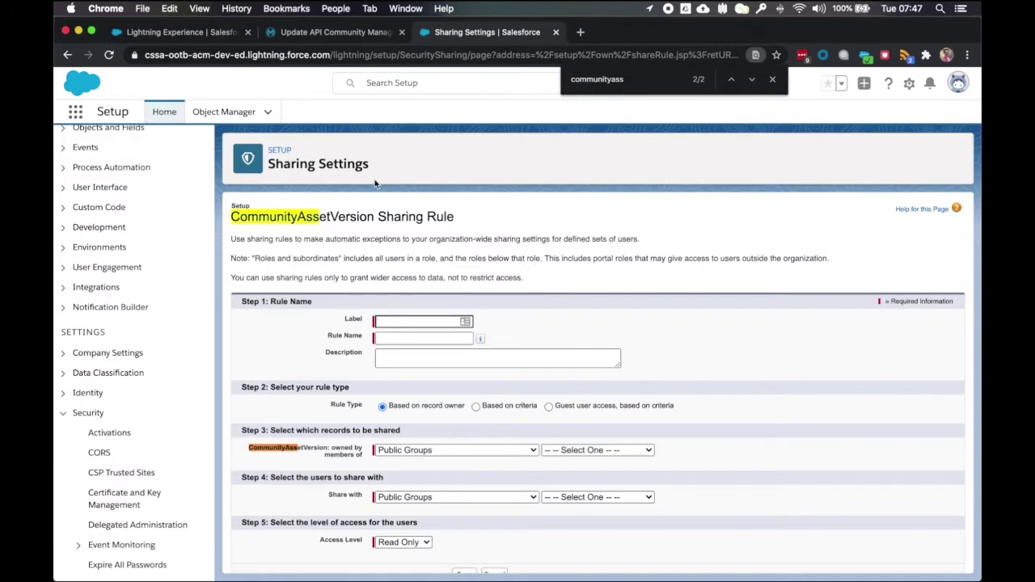
left_click(397, 320)
key("super+v")
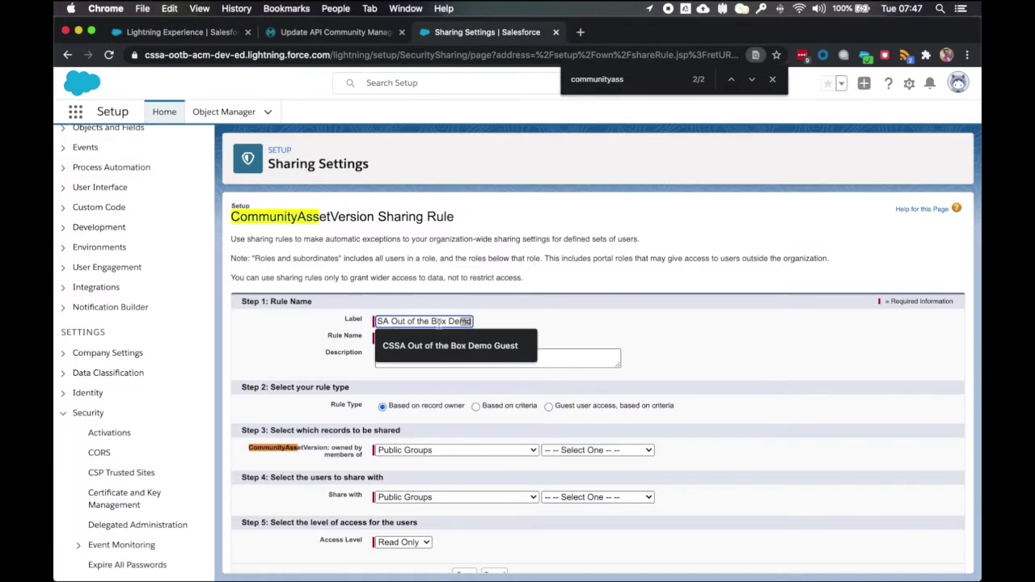
type("Sharing")
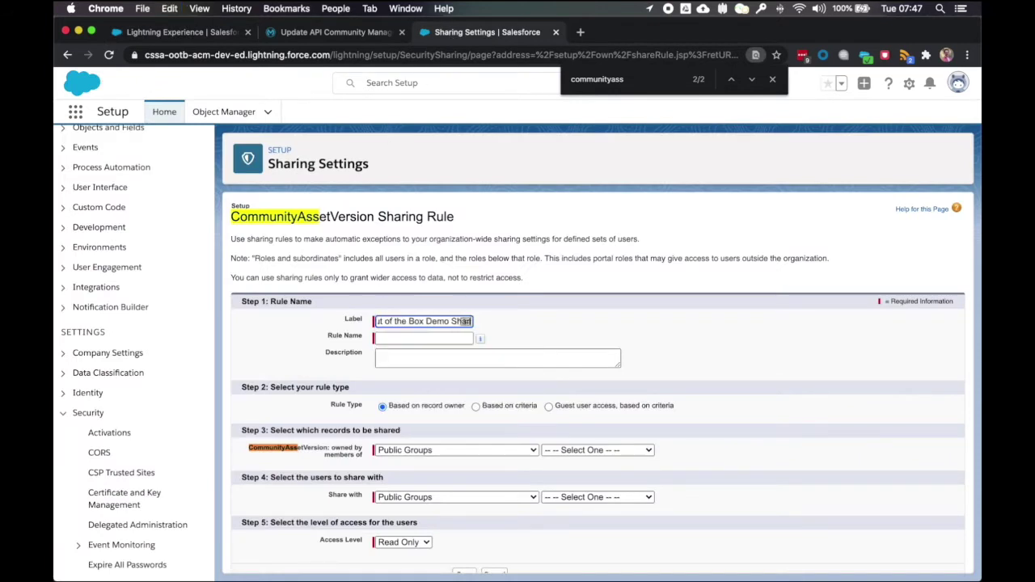
type(" Rule")
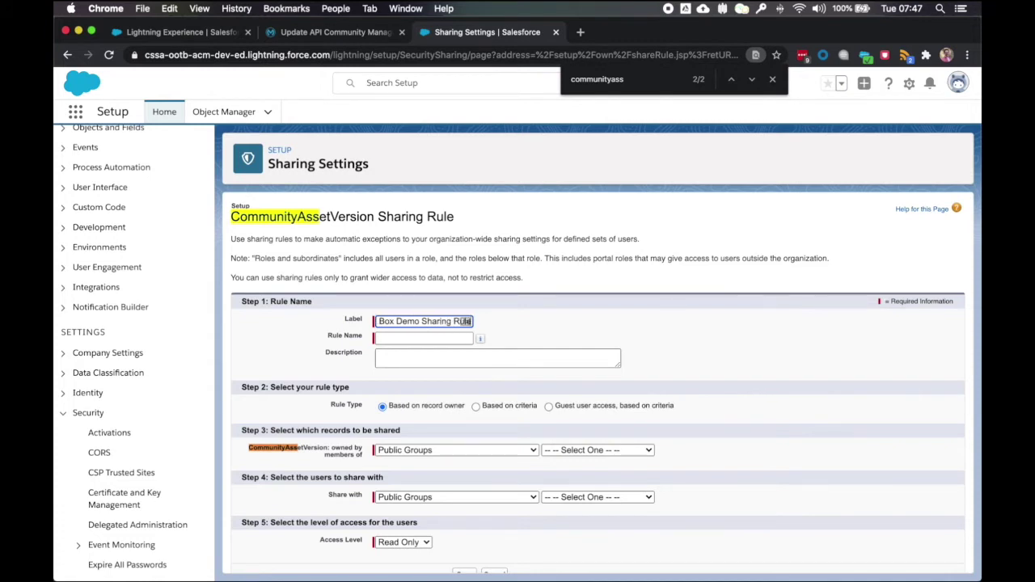
left_click(410, 339)
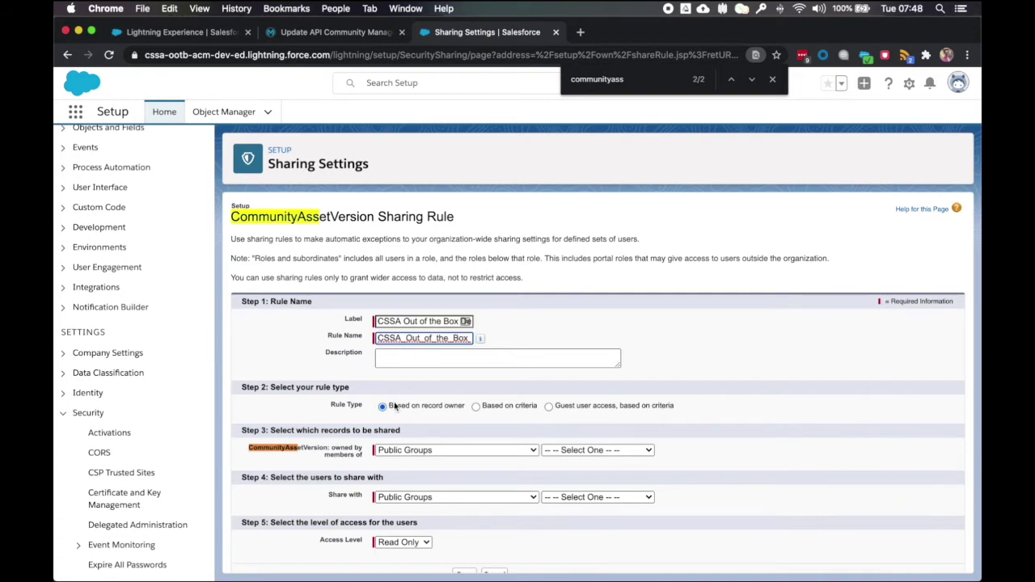
left_click(547, 406)
scroll(449, 450, "down", 2)
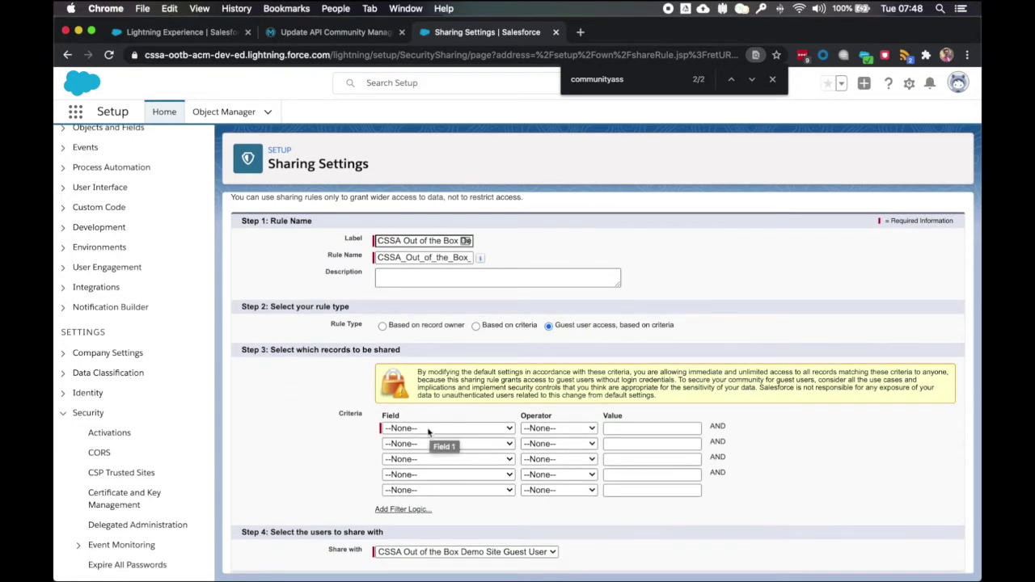
- Add the criterion Community Name equals CSSA Out of the Box Demo
left_click(427, 429)
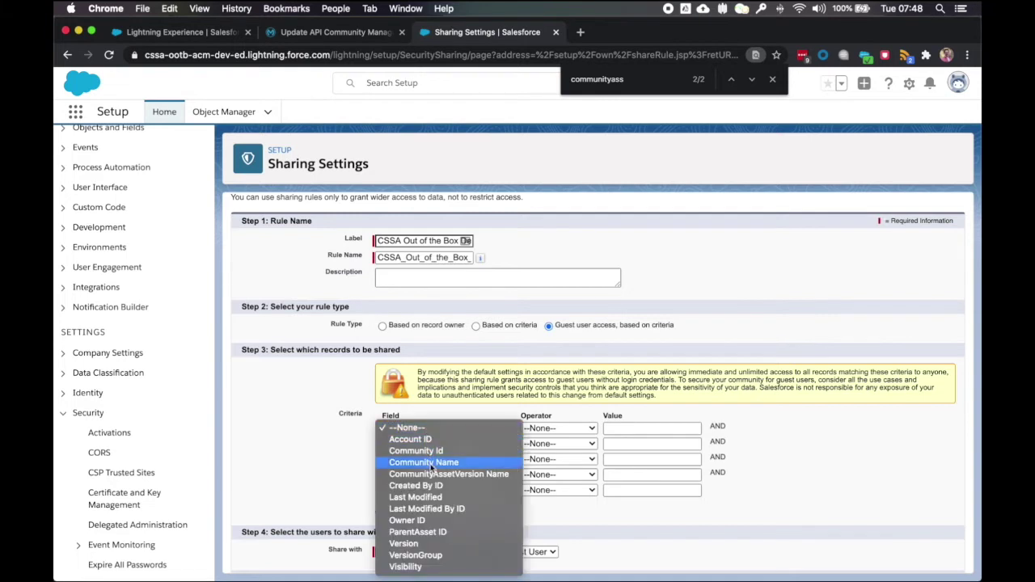
left_click(540, 432)
left_click(553, 430)
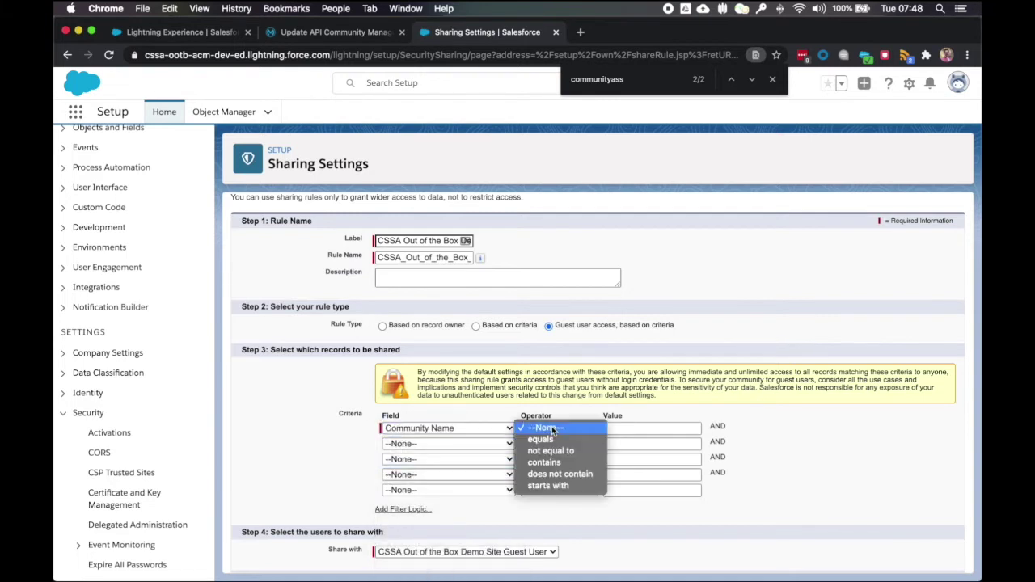
left_click(540, 439)
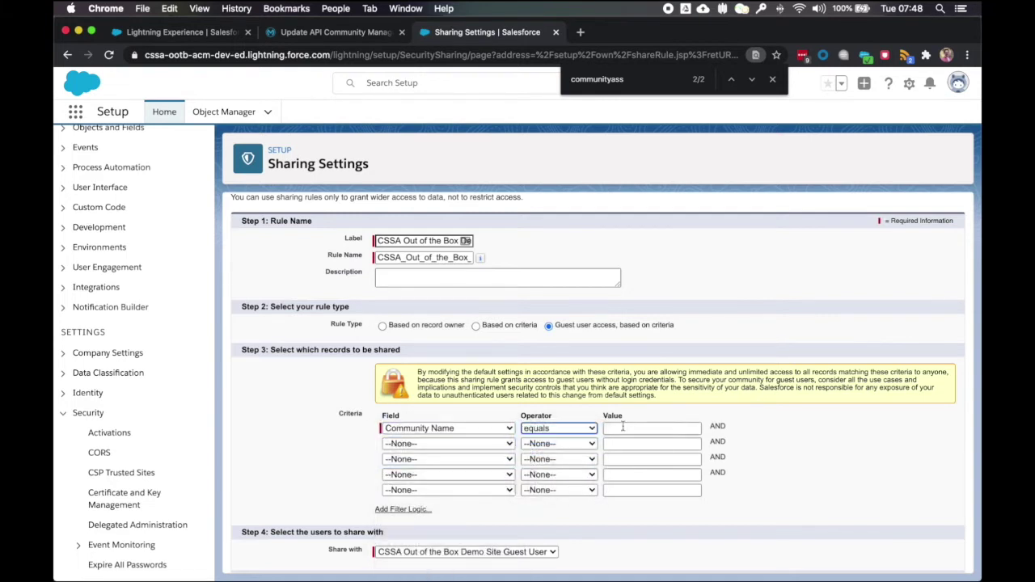
left_click(628, 426)
key("Down")
key("Down")
key("Down")
key("Down")
key("Return")
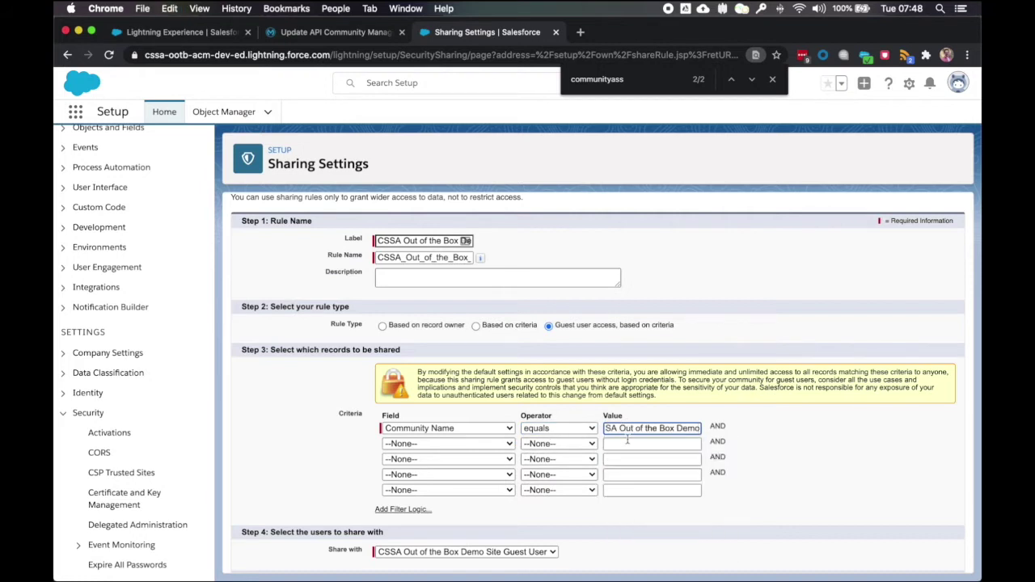
- Add a second criterion Visibility equals Public
left_click(441, 446)
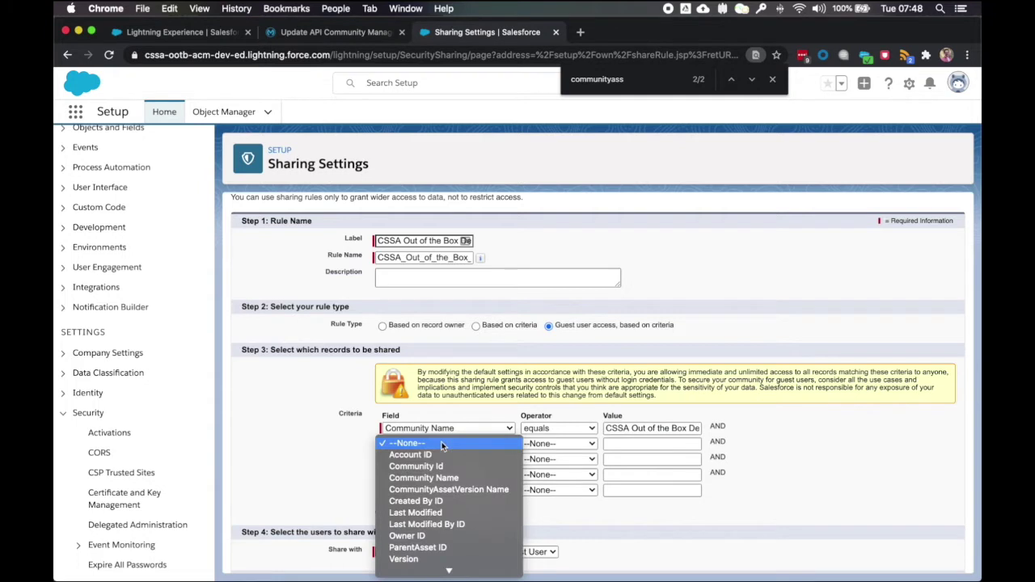
left_click(428, 569)
left_click(551, 444)
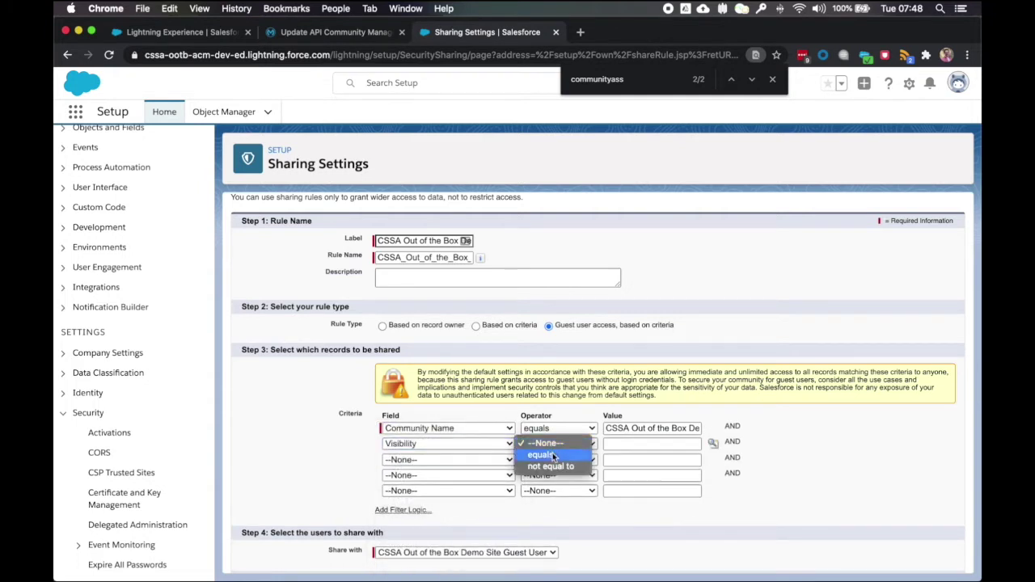
left_click(553, 454)
left_click(626, 441)
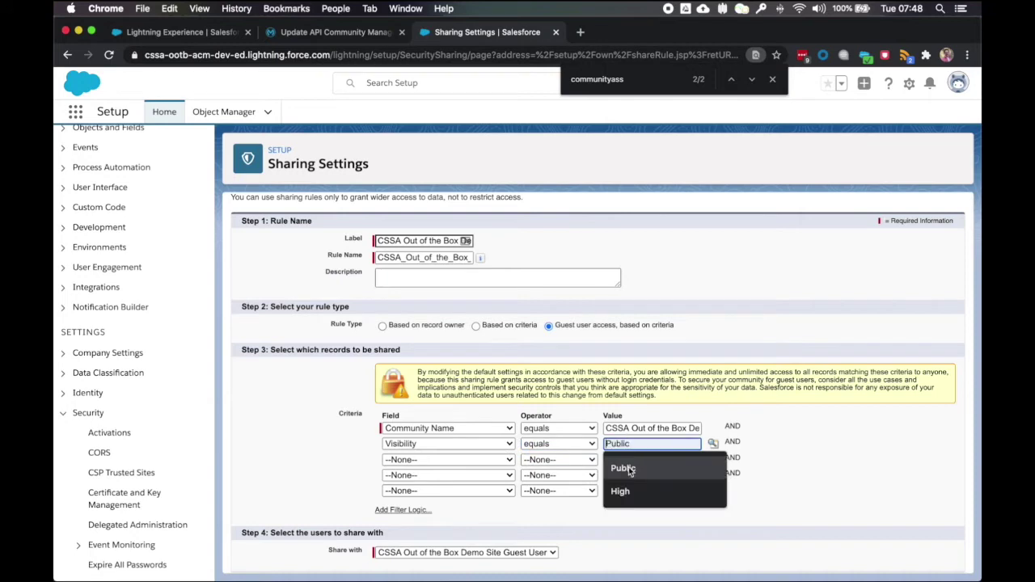
left_click(621, 468)
left_click(715, 444)
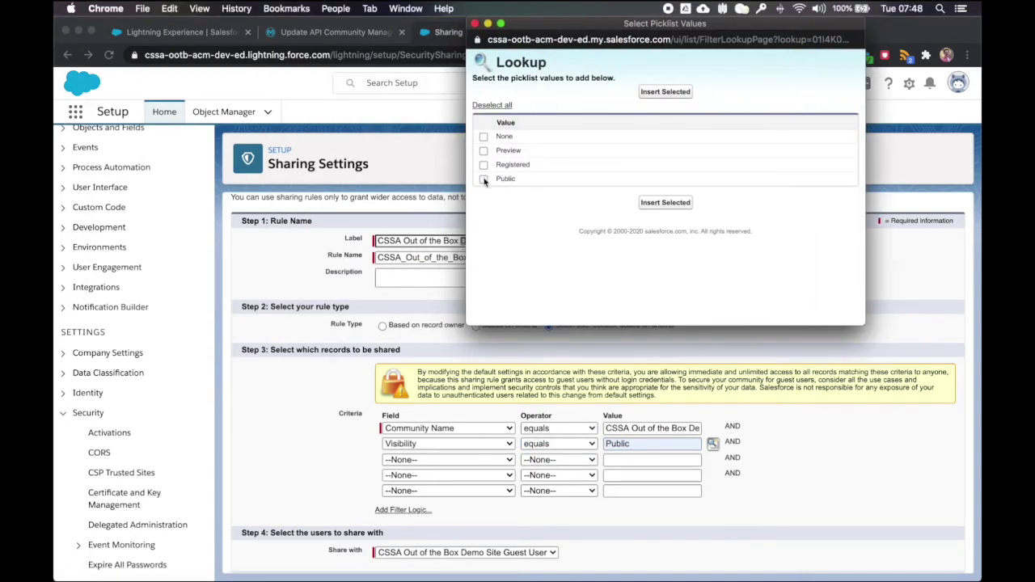
left_click(483, 178)
left_click(679, 204)
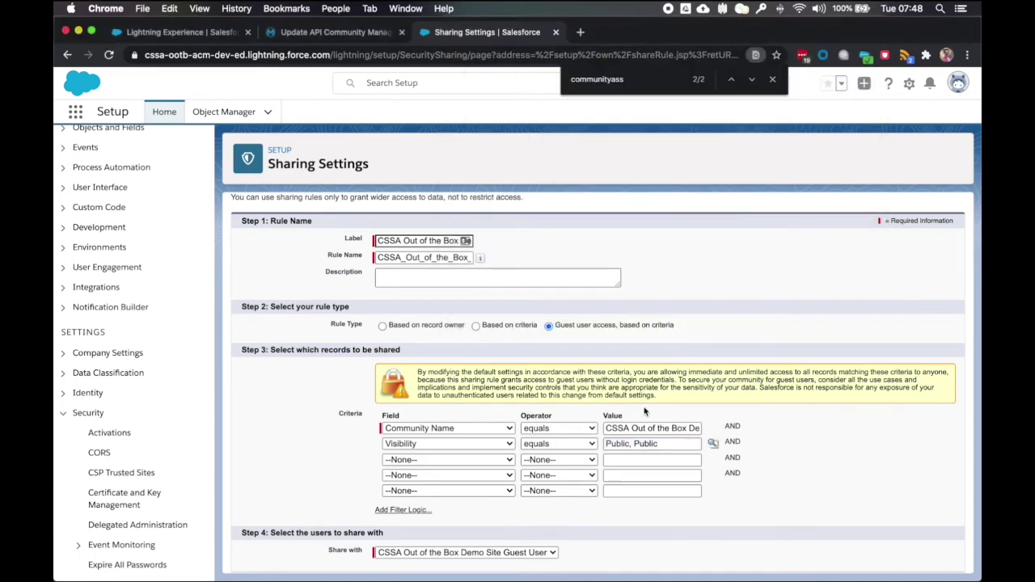
left_click_drag(635, 444, 600, 444)
key("BackSpace")
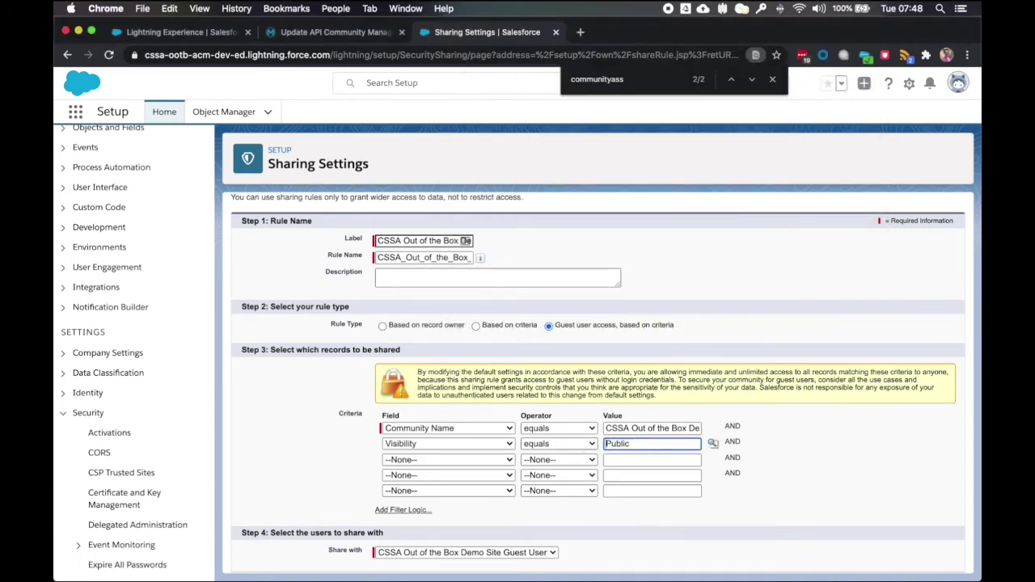
left_click(342, 451)
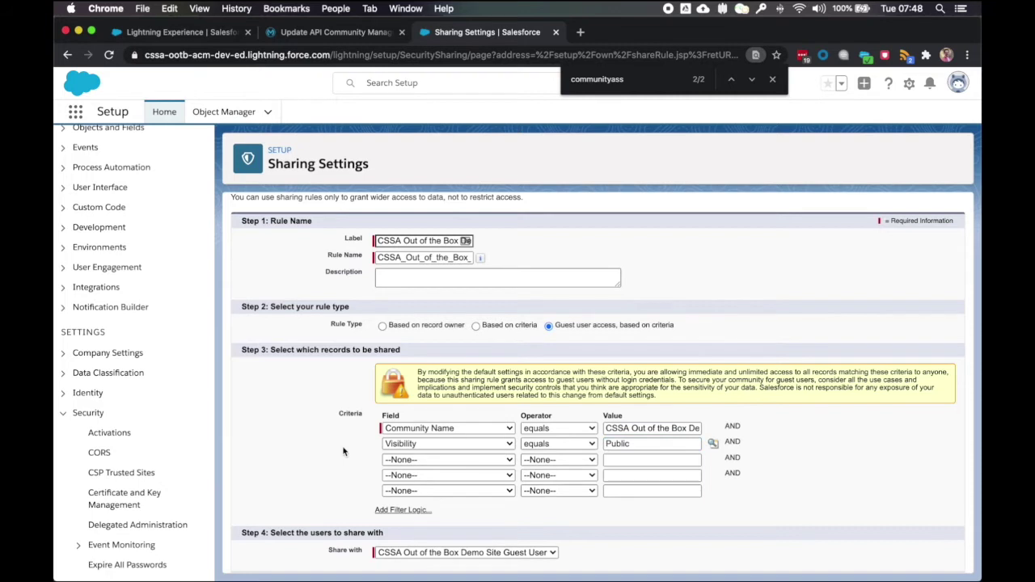
- Keep the Site Guest User with Read Only access and save the rule
scroll(343, 451, "down", 2)
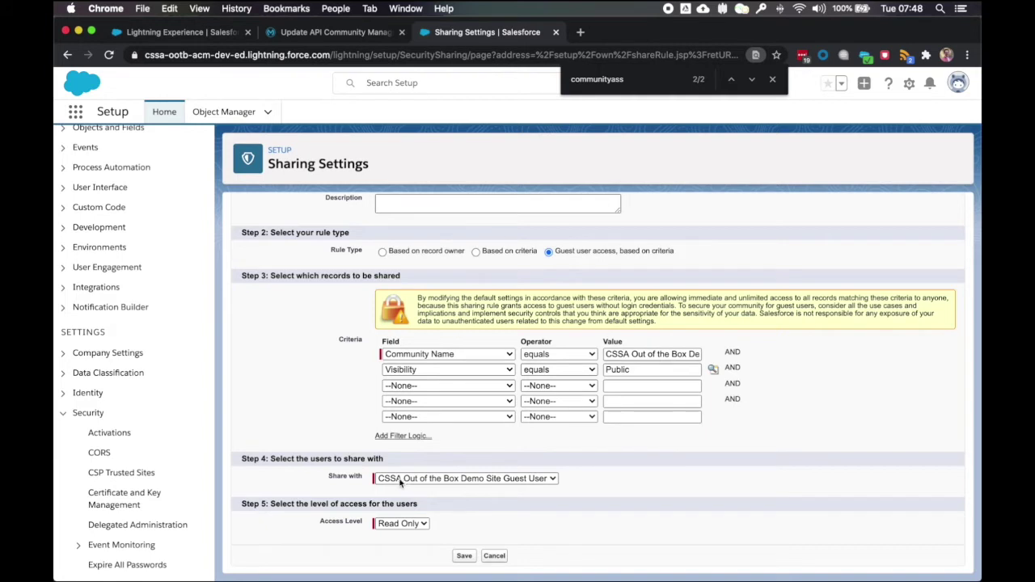
left_click(483, 480)
left_click(483, 477)
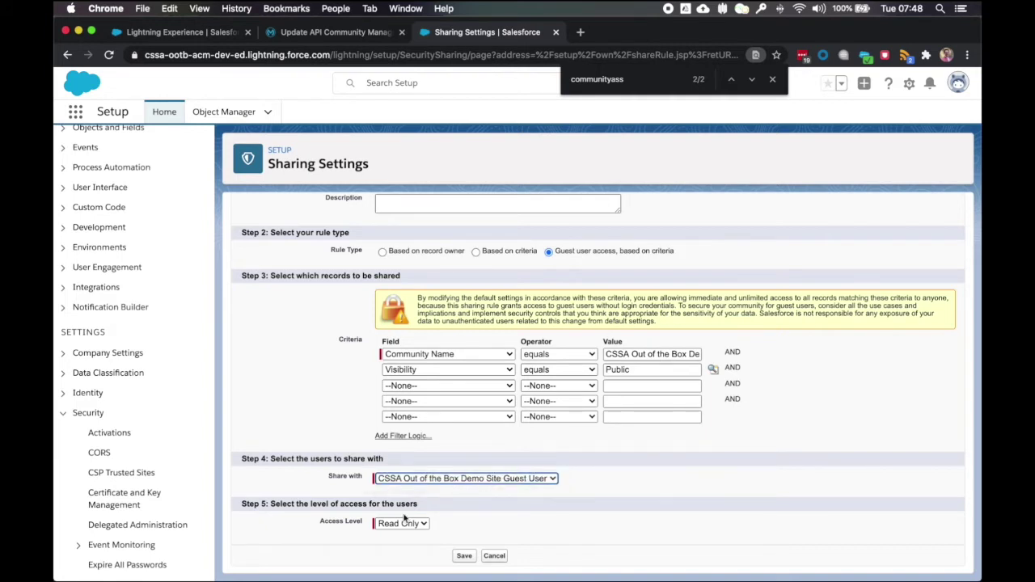
left_click(470, 559)
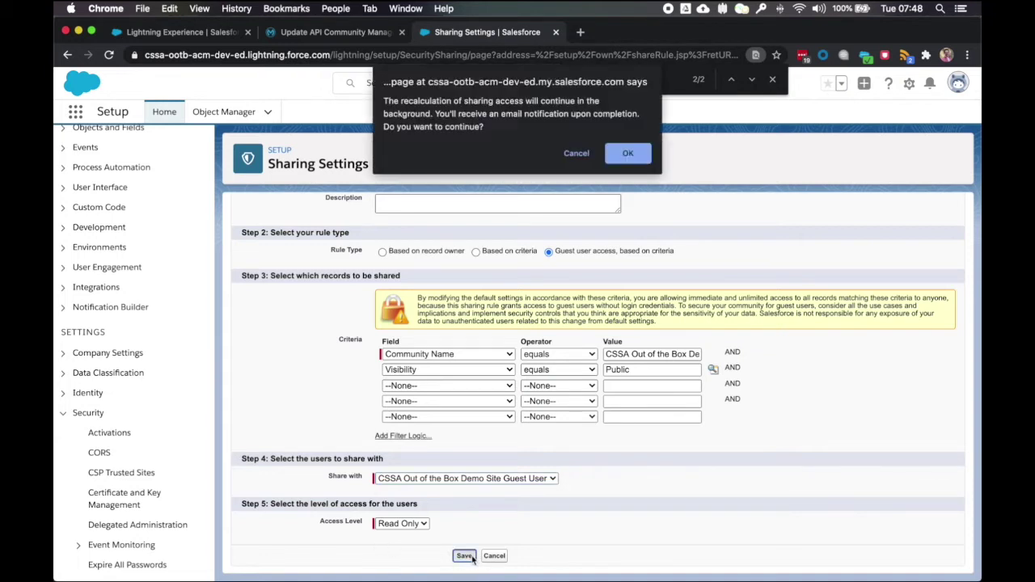
left_click(628, 154)
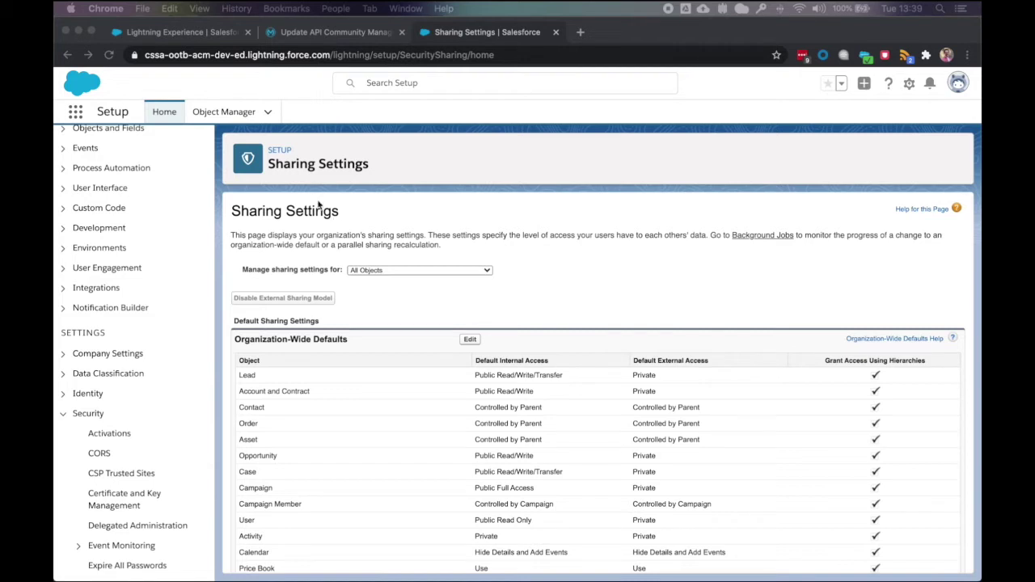
- Close the MuleSoft docs tab and open CSSA Out of the Box Demo's General settings in Experience Builder
left_click(183, 31)
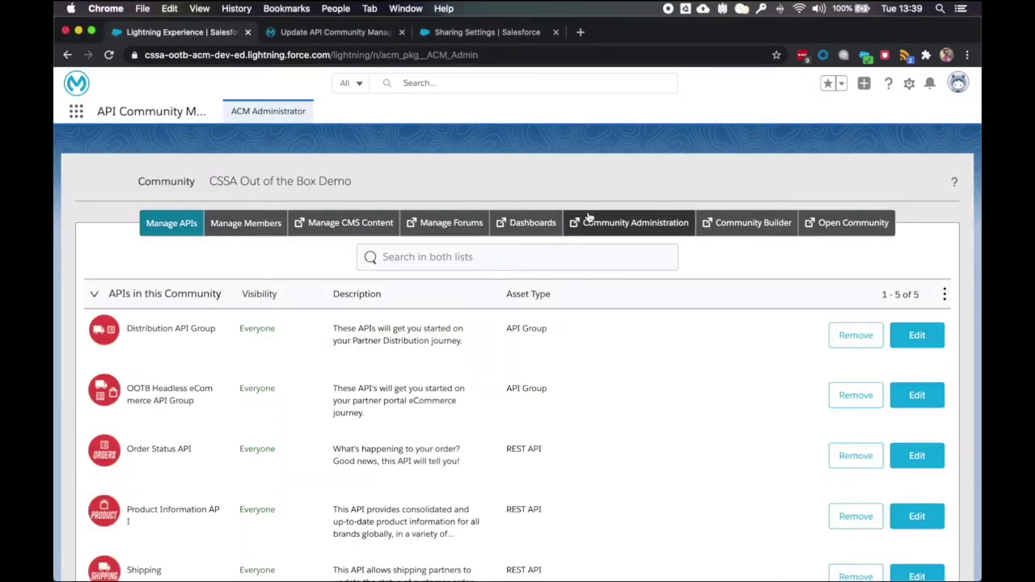
key("ctrl+Tab")
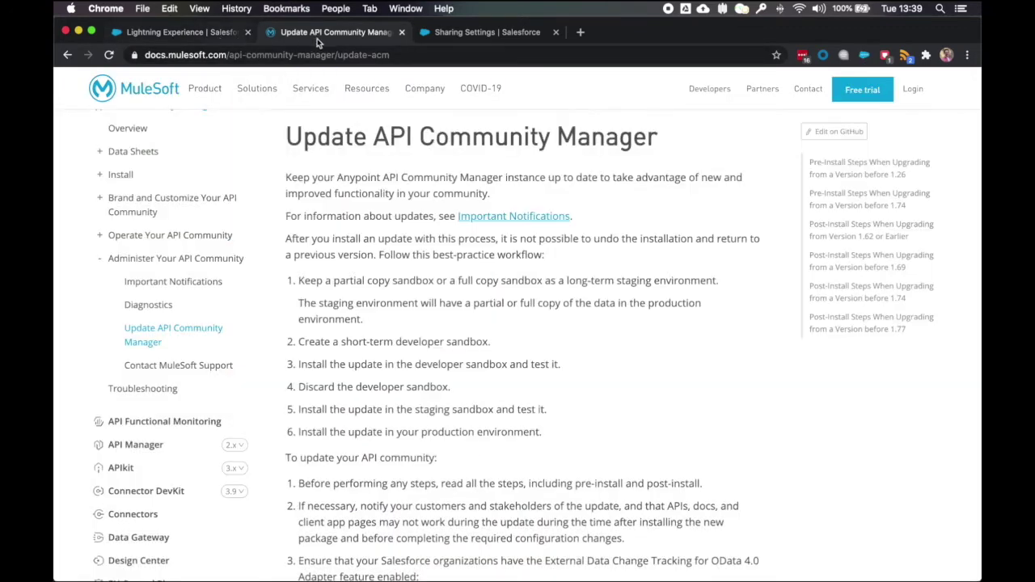
left_click(218, 32)
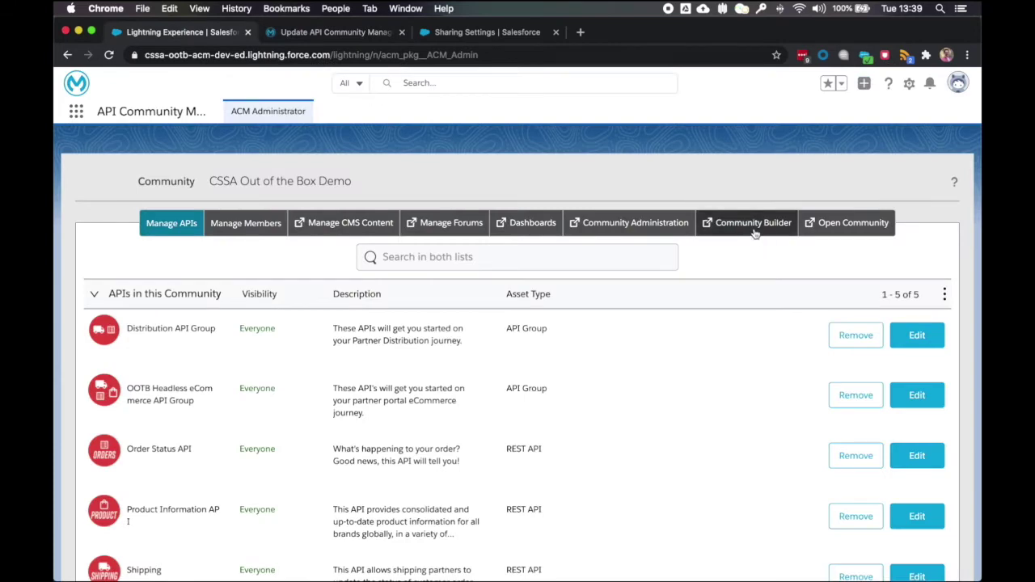
key("ctrl+Tab")
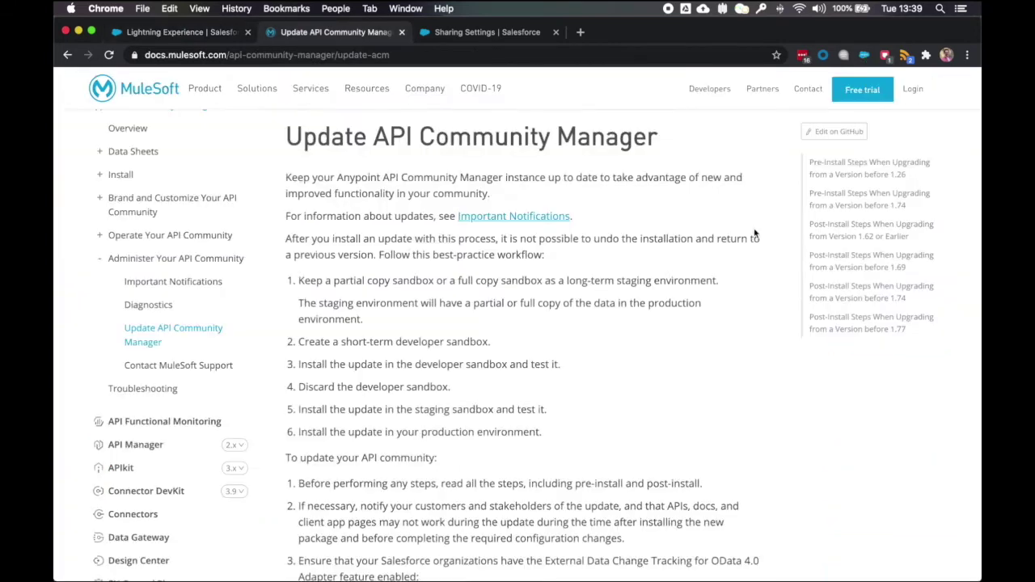
left_click(401, 32)
left_click(207, 32)
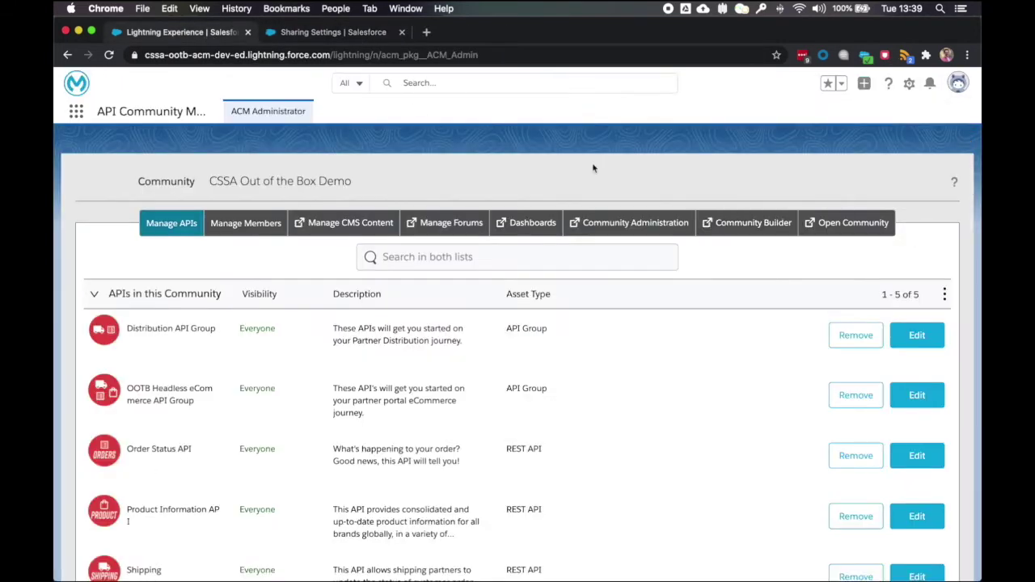
left_click(740, 227)
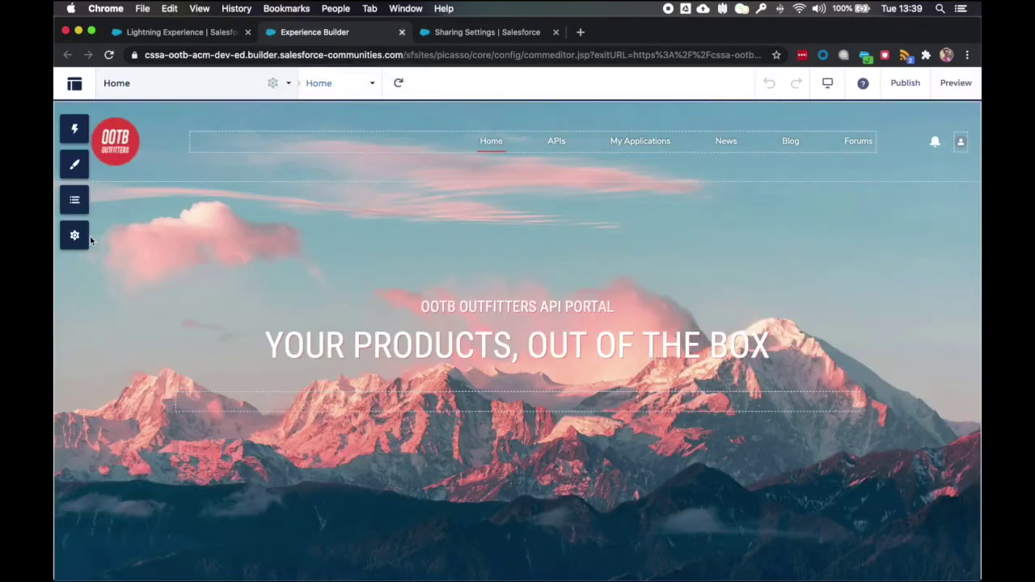
left_click(75, 236)
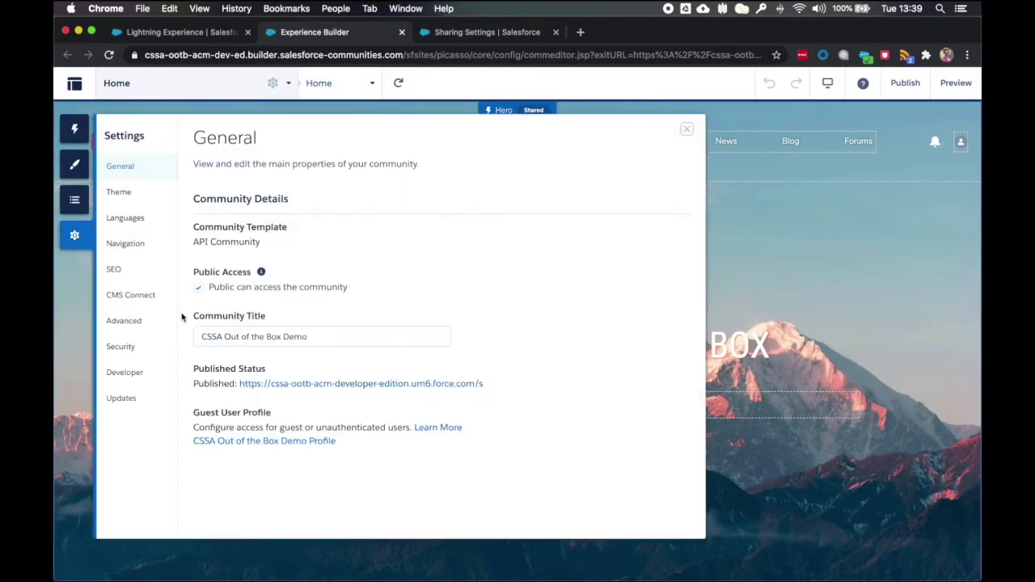
- Open the community's guest user profile and look over its settings
left_click(255, 440)
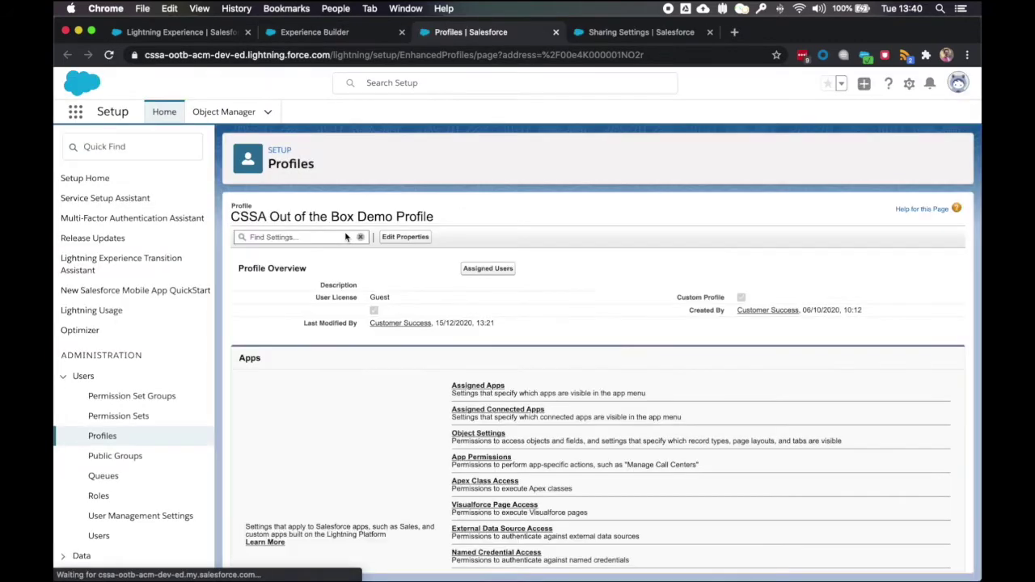
scroll(410, 483, "down", 2)
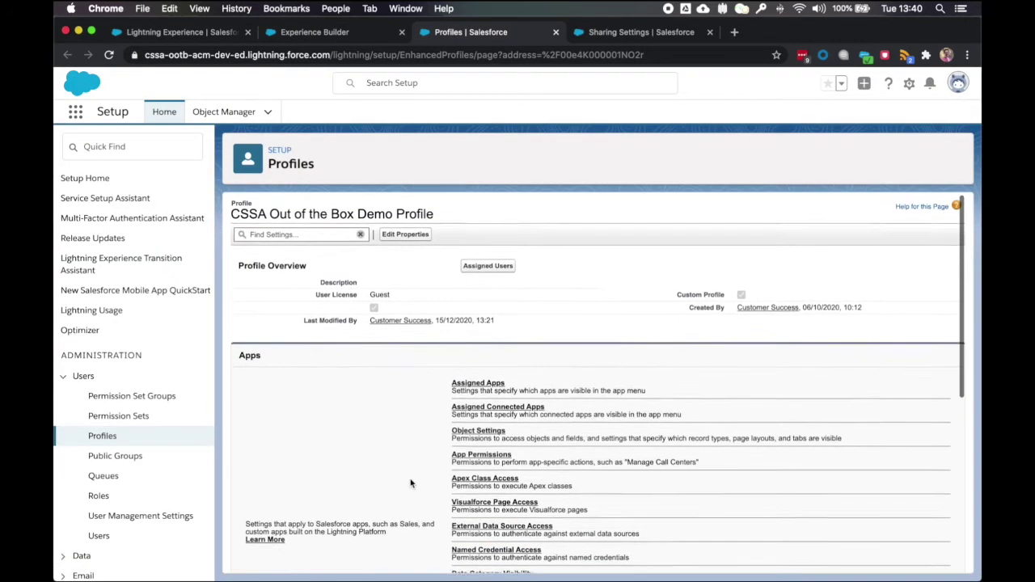
scroll(368, 441, "down", 5)
scroll(369, 440, "up", 4)
scroll(369, 441, "up", 2)
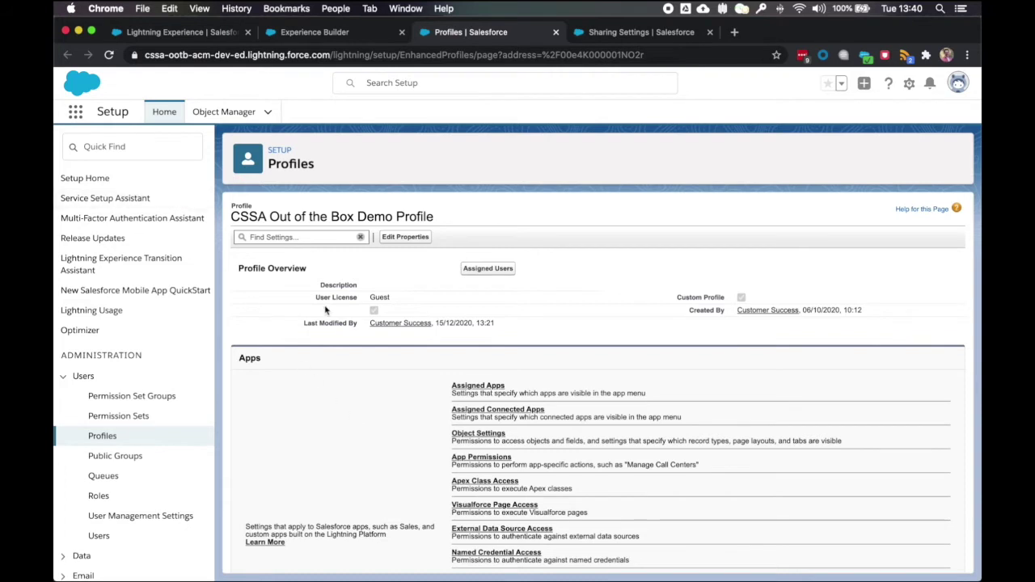
- Disable Enhanced Profile User Interface in User Management Settings and close that tab
left_click(165, 146)
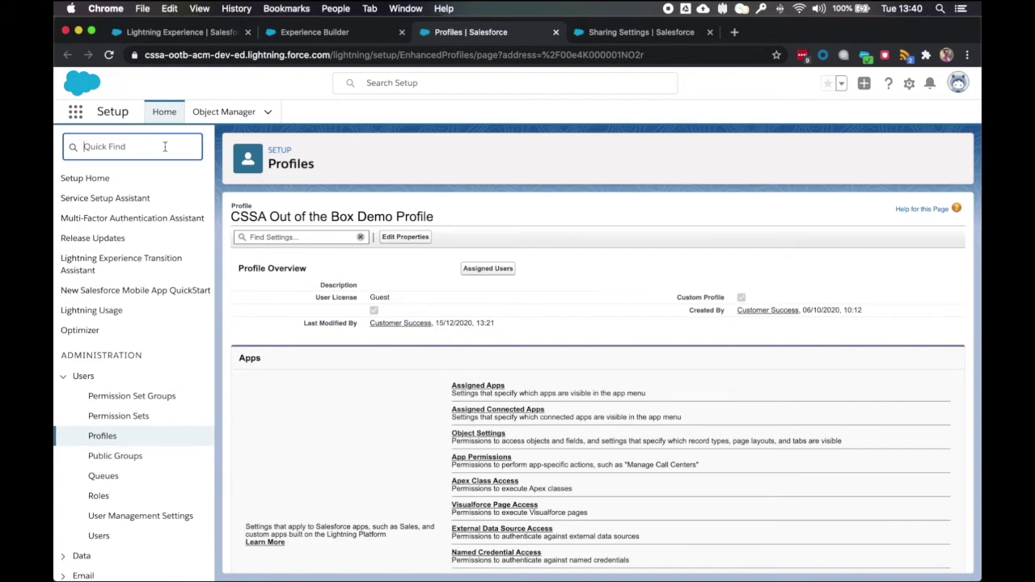
type("user management se")
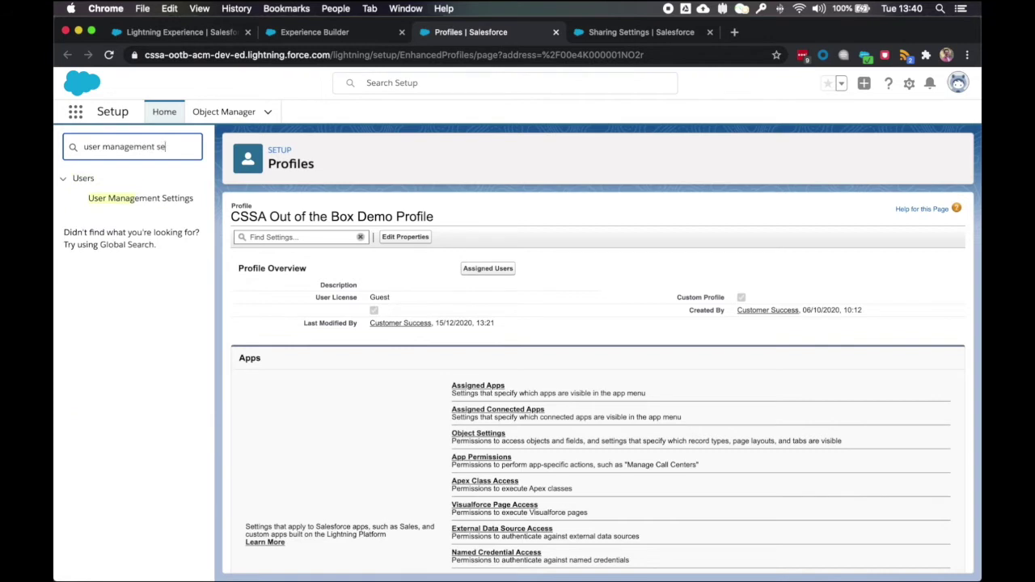
left_click(158, 198)
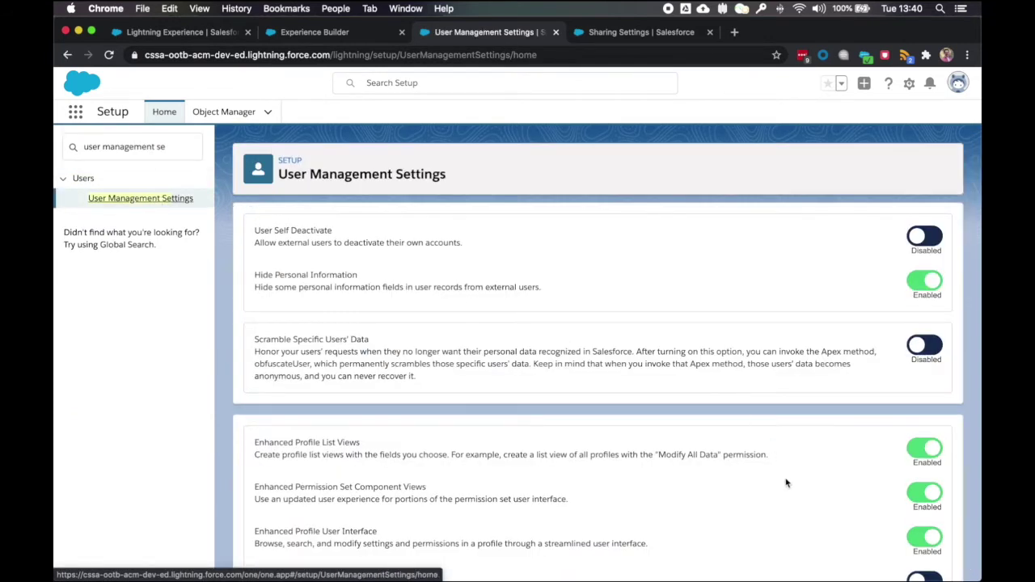
left_click(922, 537)
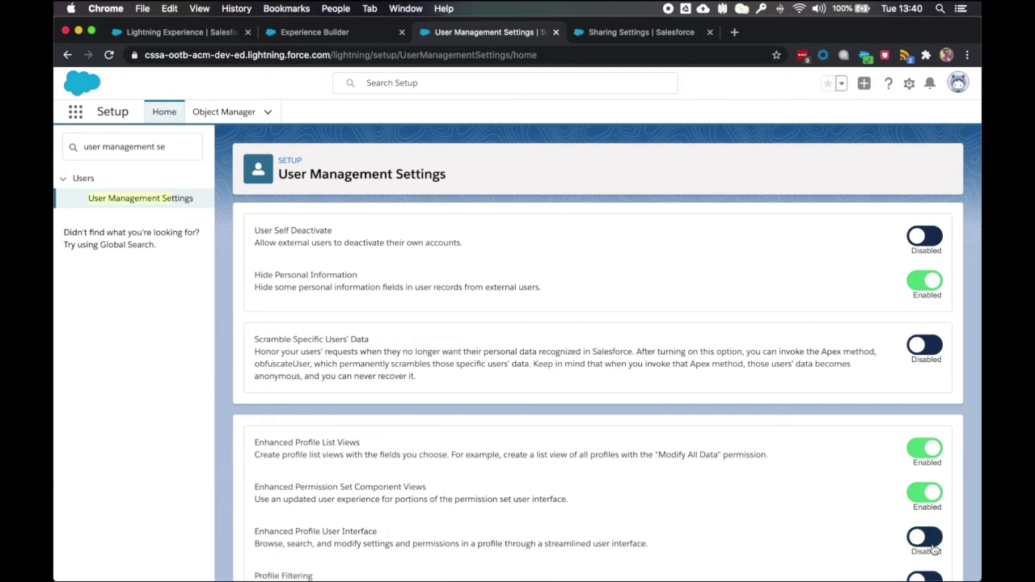
left_click(331, 32)
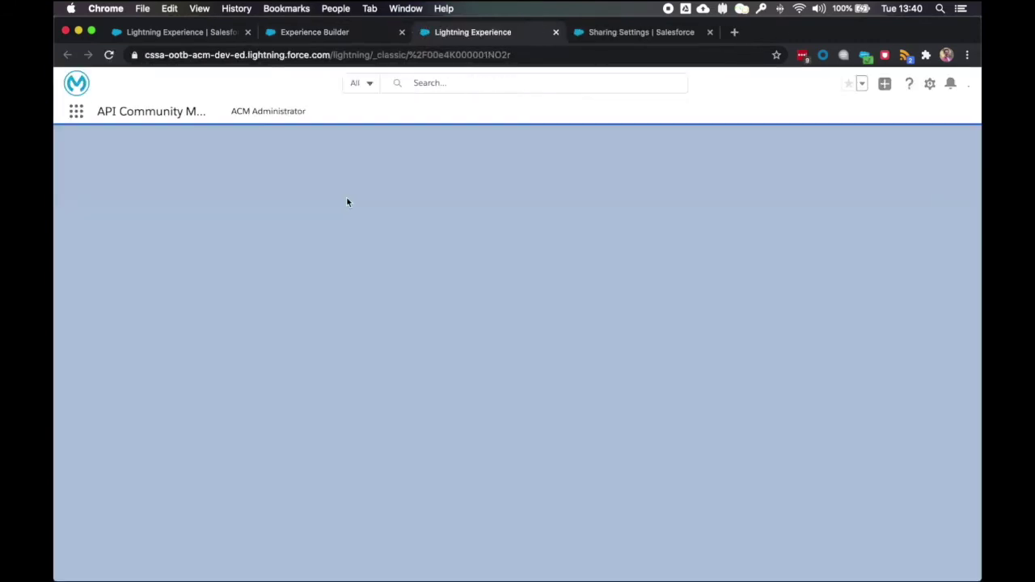
- Search the guest profile's classic page for 'communityas' to find the five CommunityAssetVersion matches
scroll(417, 382, "down", 5)
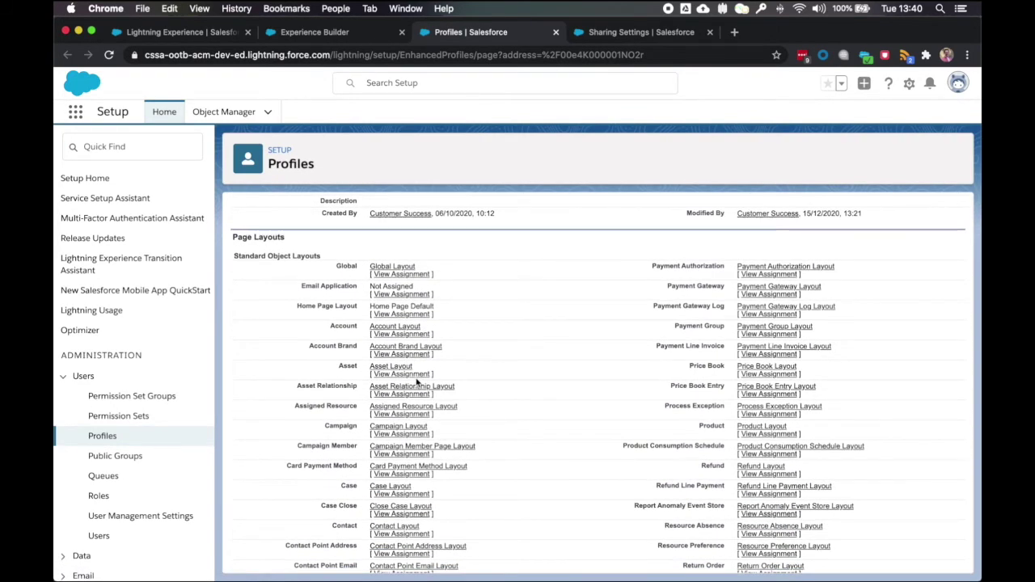
scroll(418, 383, "down", 1)
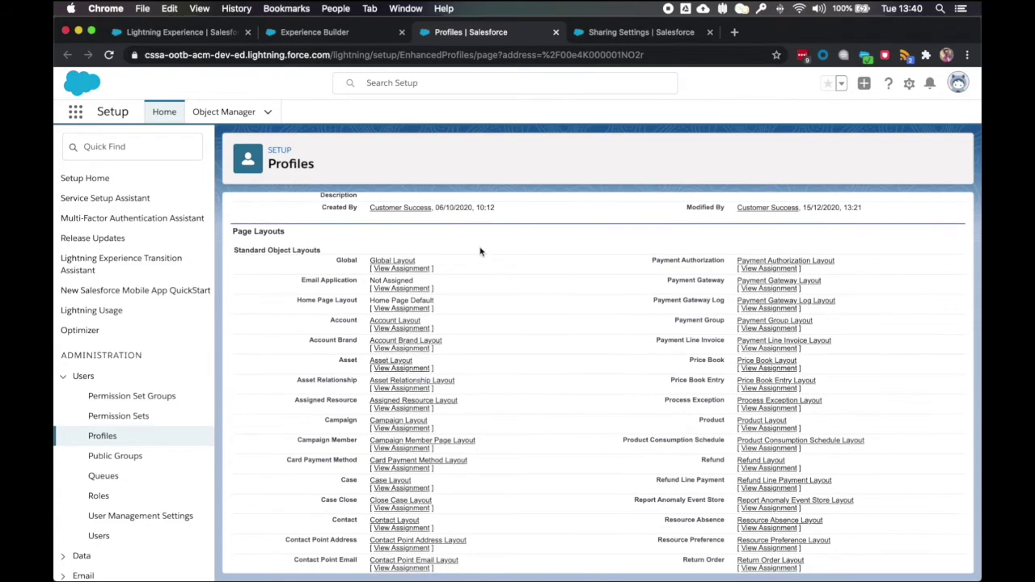
key("super+f")
type("co")
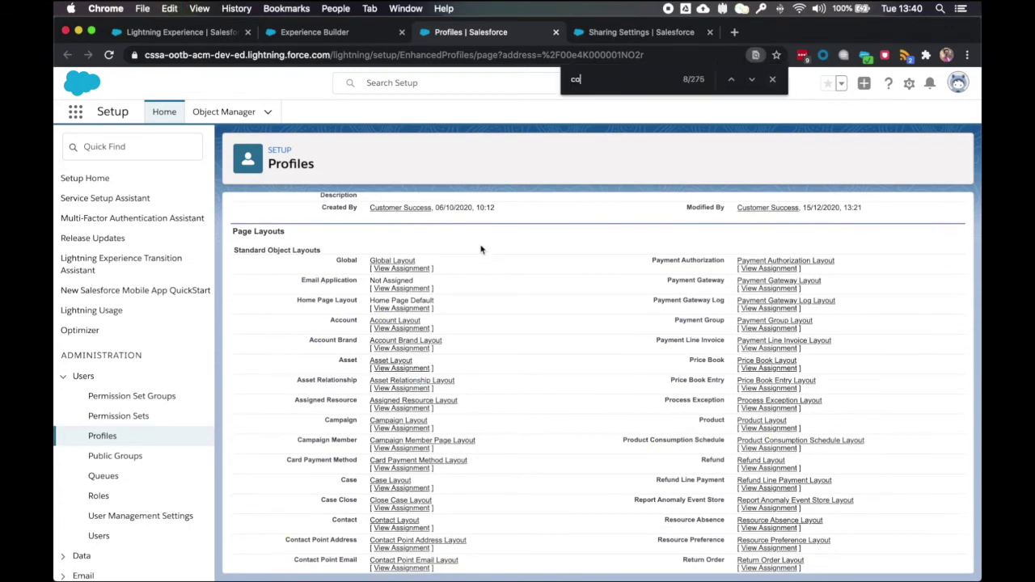
type("mmunityas")
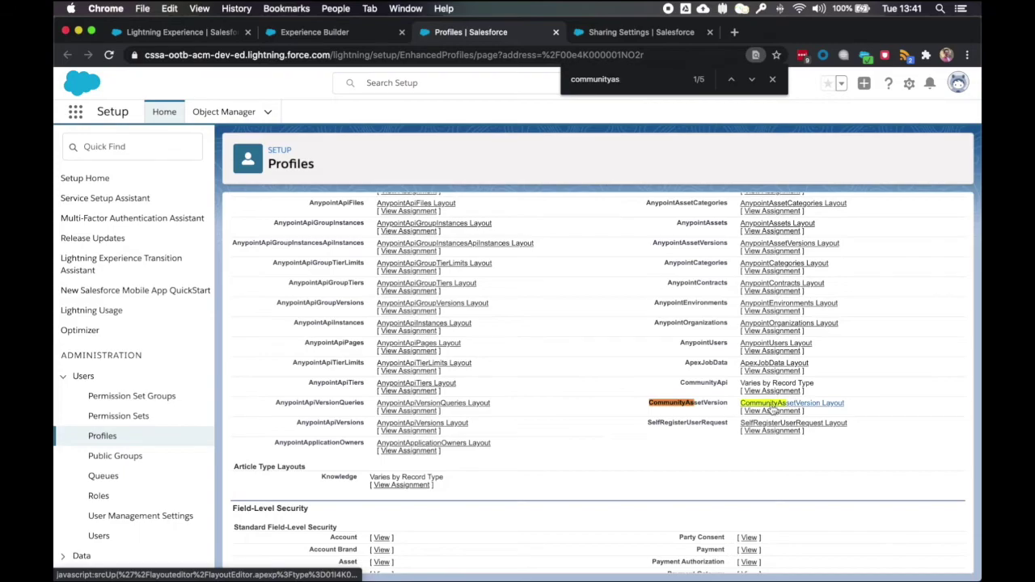
scroll(619, 344, "up", 15)
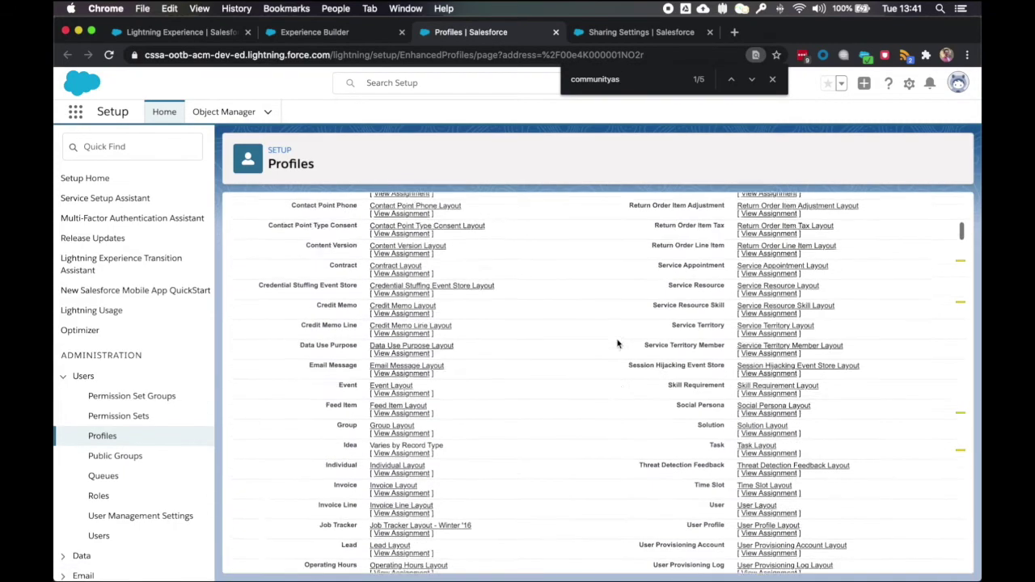
scroll(618, 343, "up", 8)
scroll(618, 344, "down", 10)
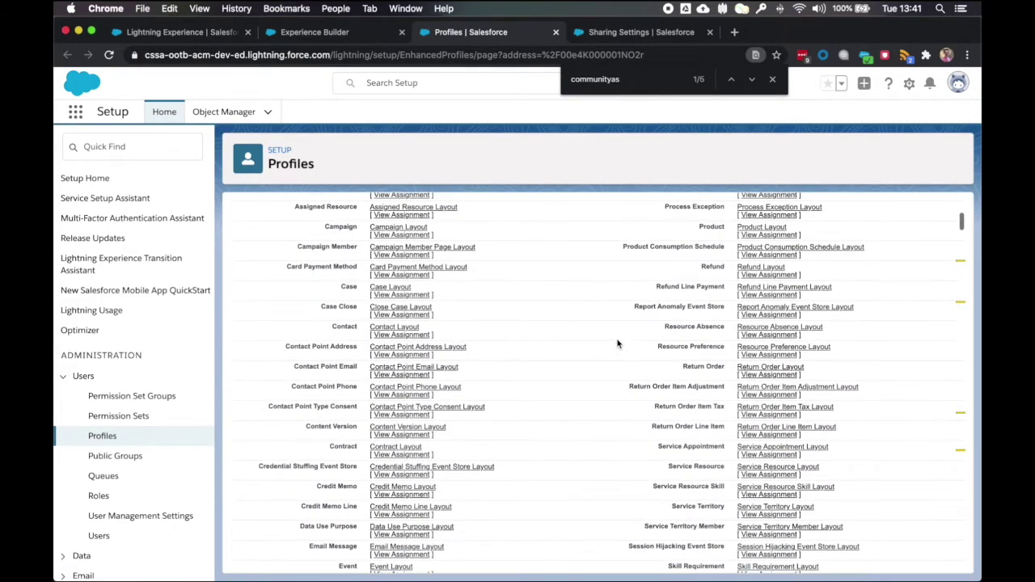
- Open the guest profile's CommunityAssetVersion field-level security
left_click(751, 79)
left_click(751, 79)
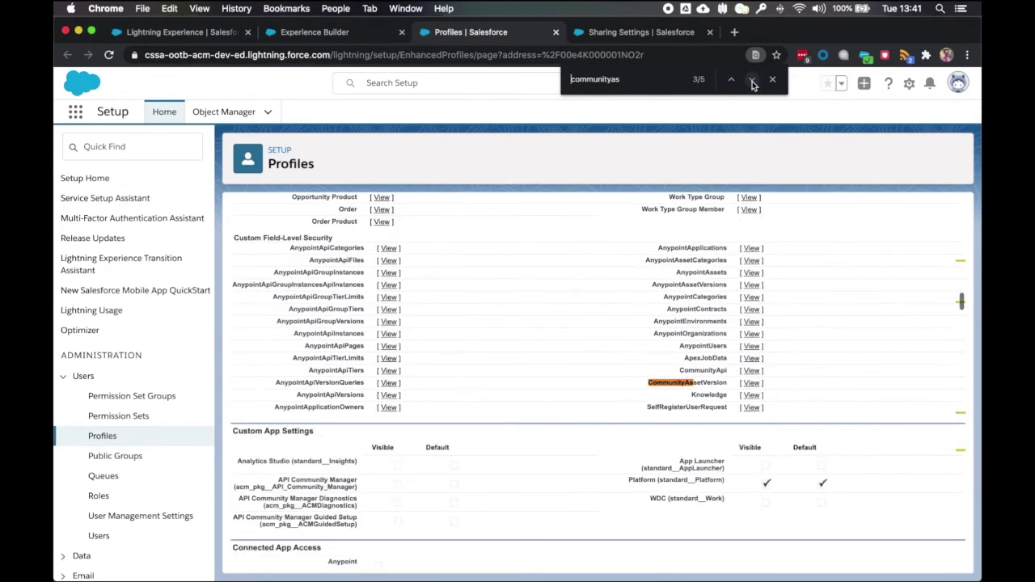
scroll(715, 280, "up", 10)
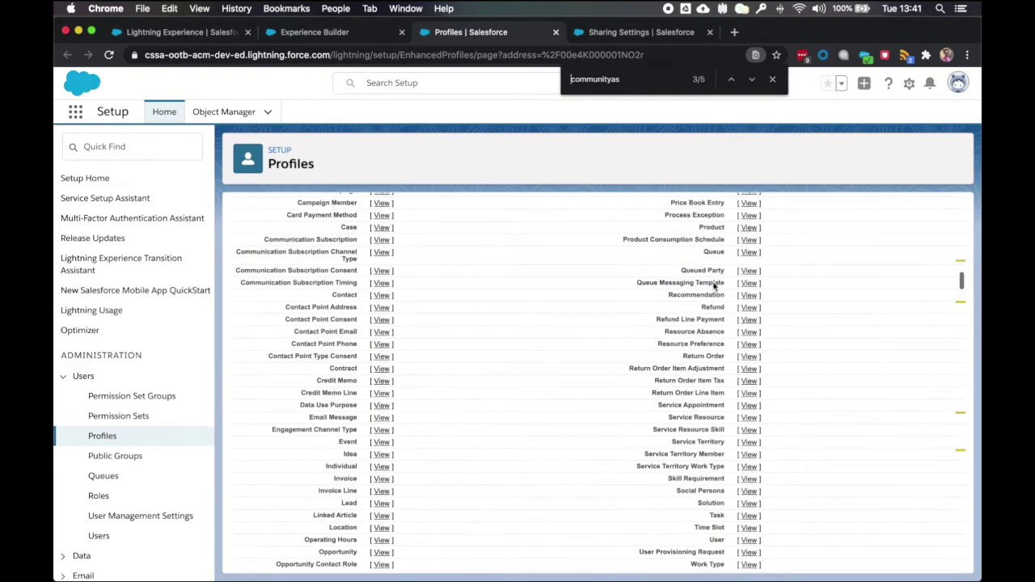
scroll(714, 287, "up", 4)
scroll(654, 300, "down", 3)
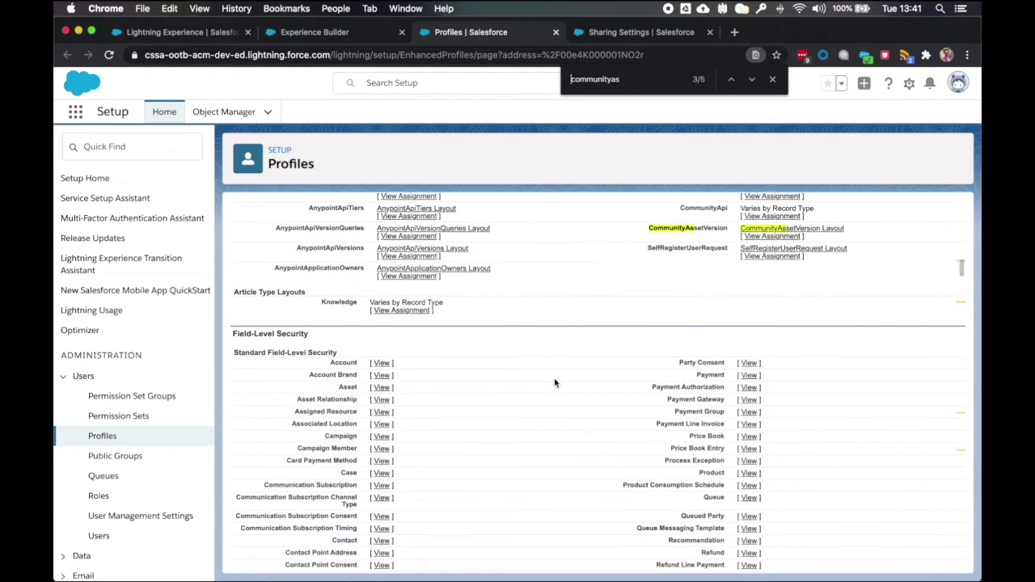
scroll(567, 384, "down", 10)
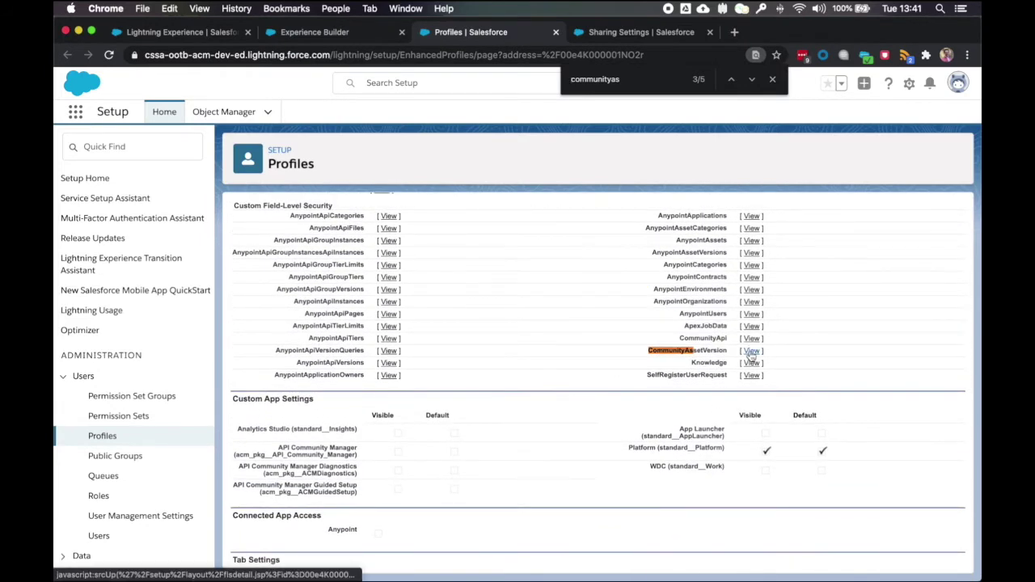
left_click(751, 353)
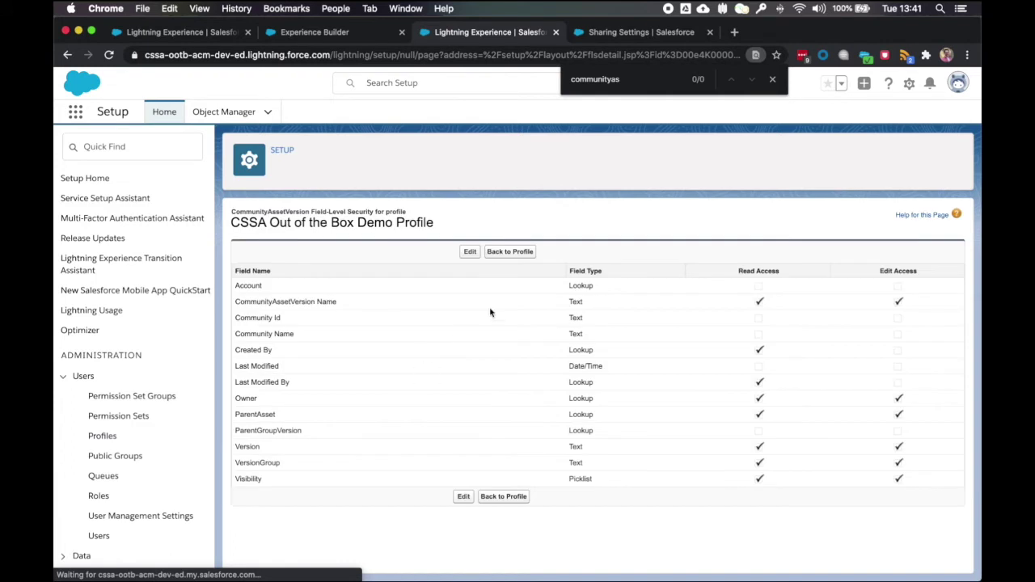
- Grant Read Access on the Account, Community Id and Last Modified fields and save
left_click(470, 253)
left_click(758, 288)
left_click(758, 321)
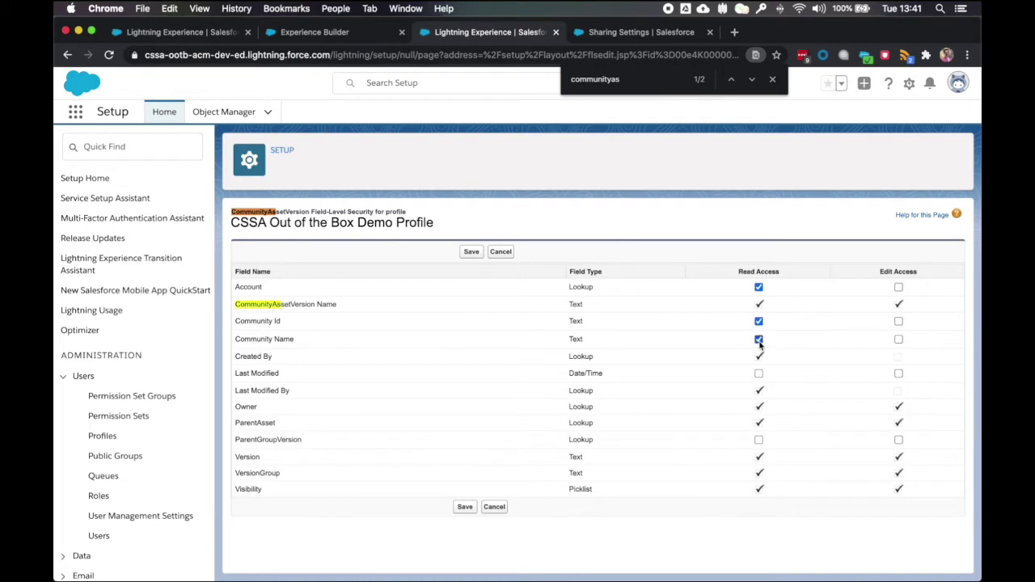
left_click(758, 373)
left_click(466, 508)
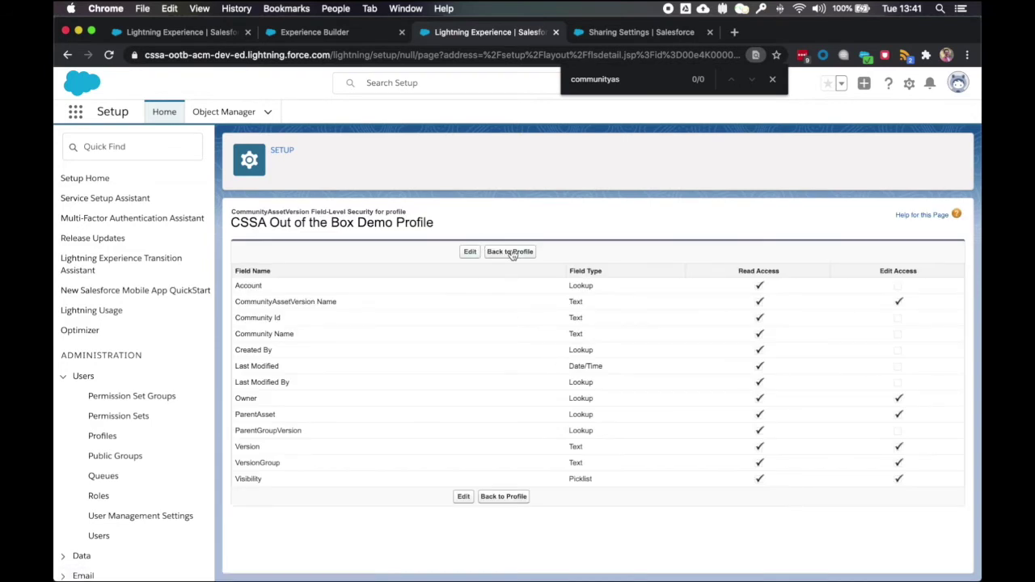
- Back on the profile, search 'anypointasset' and open AnypointAssetCategories field-level security
left_click(511, 253)
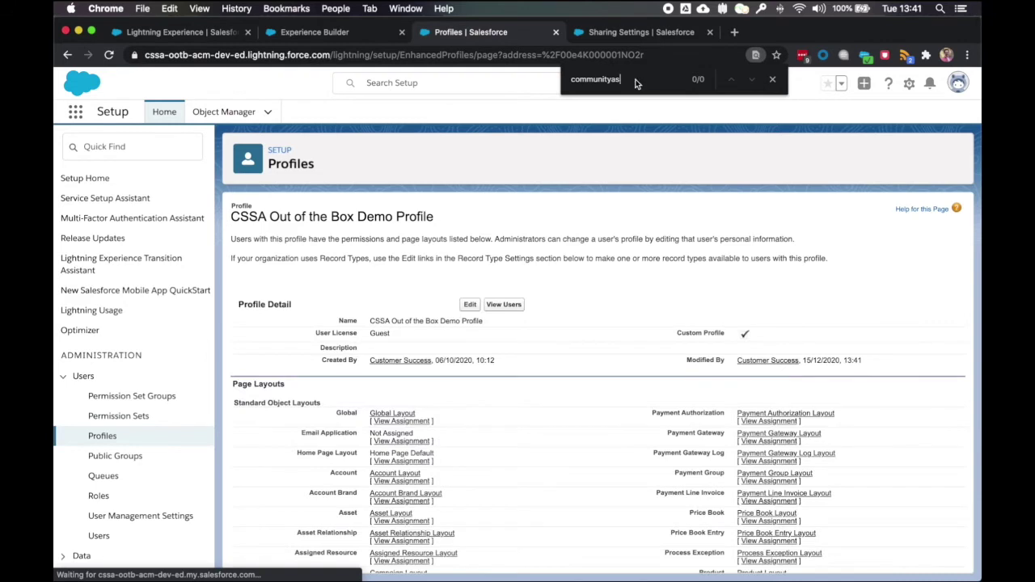
key("Return")
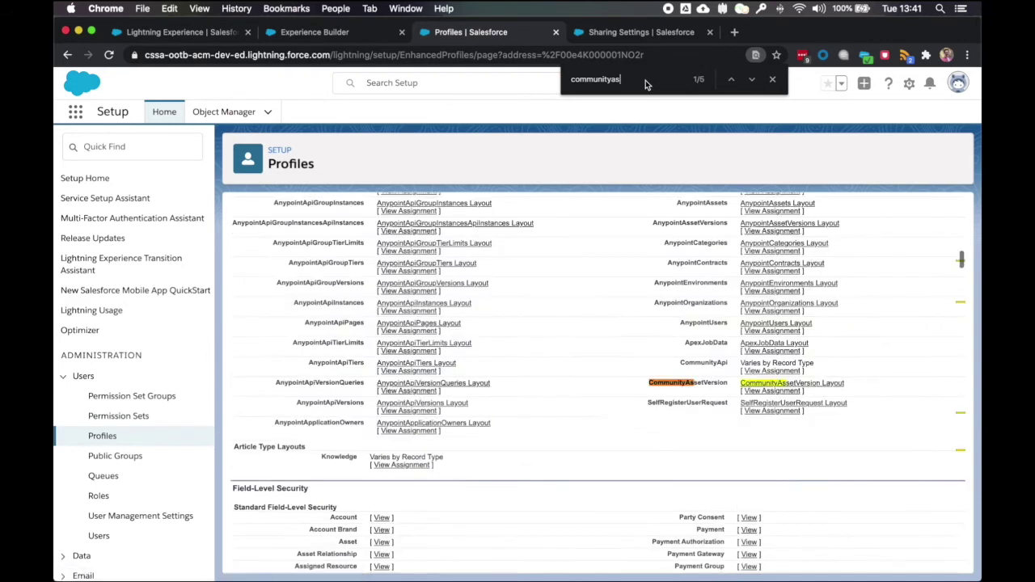
key("super+a")
type("anypointasset")
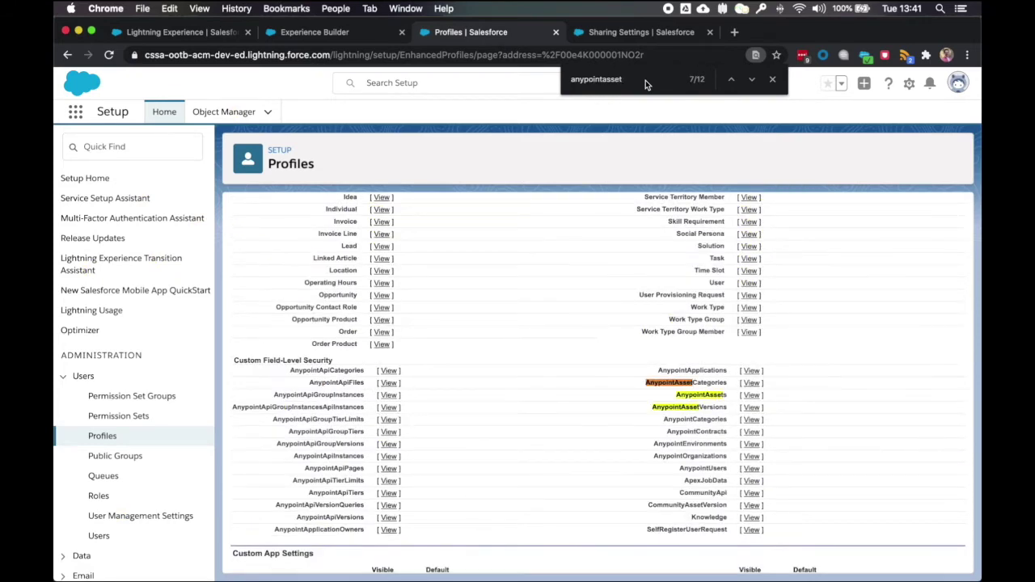
scroll(630, 248, "up", 5)
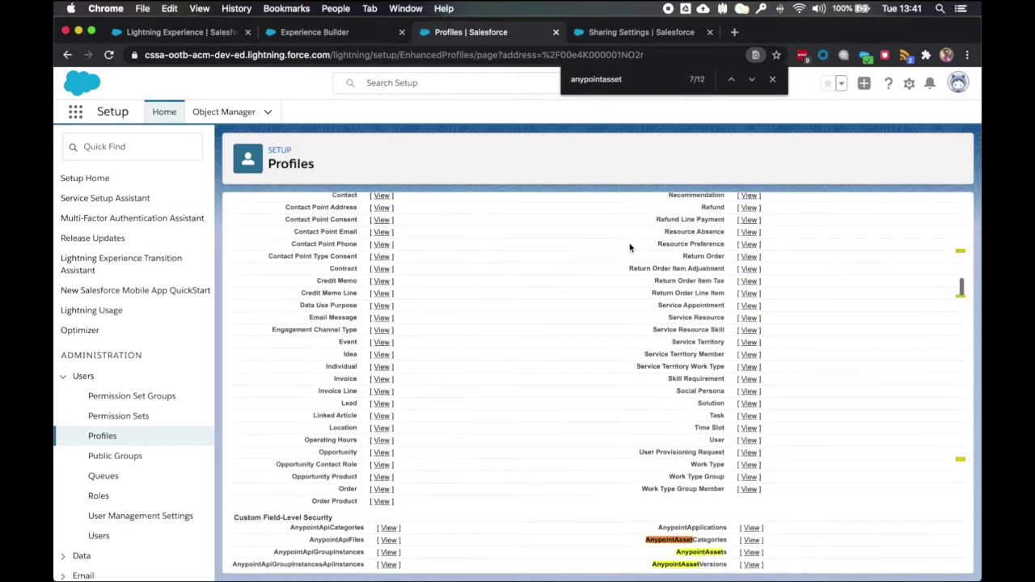
scroll(630, 248, "up", 10)
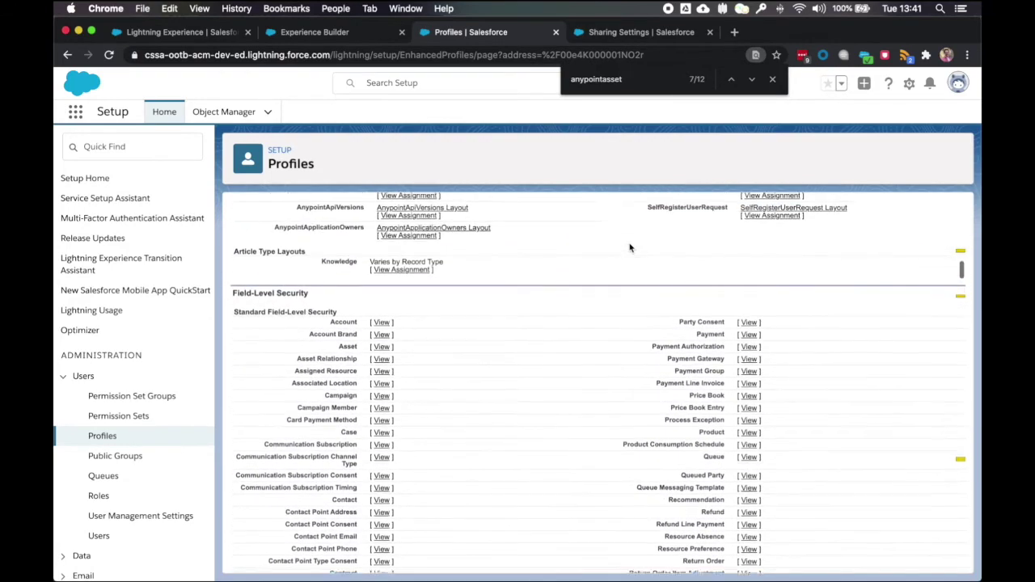
scroll(630, 248, "down", 8)
scroll(630, 249, "down", 10)
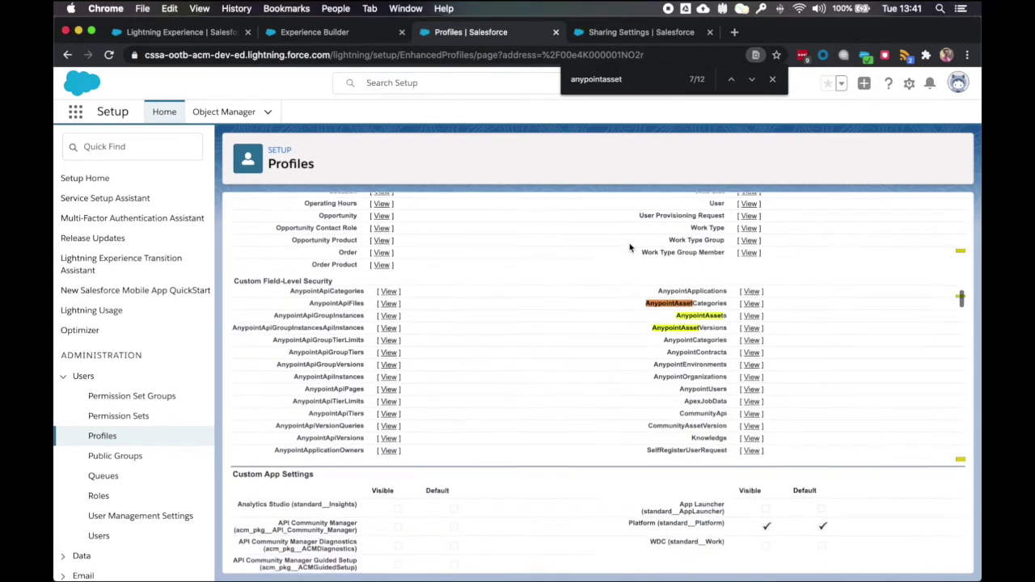
left_click(751, 305)
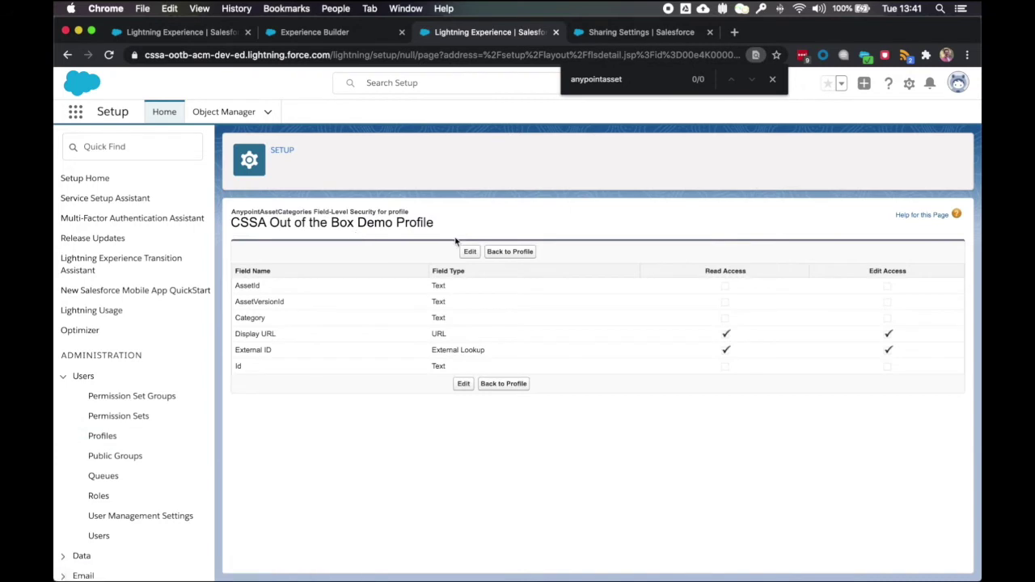
- Grant Read Access on the AssetId, AssetVersionId and Category fields and save
left_click(466, 252)
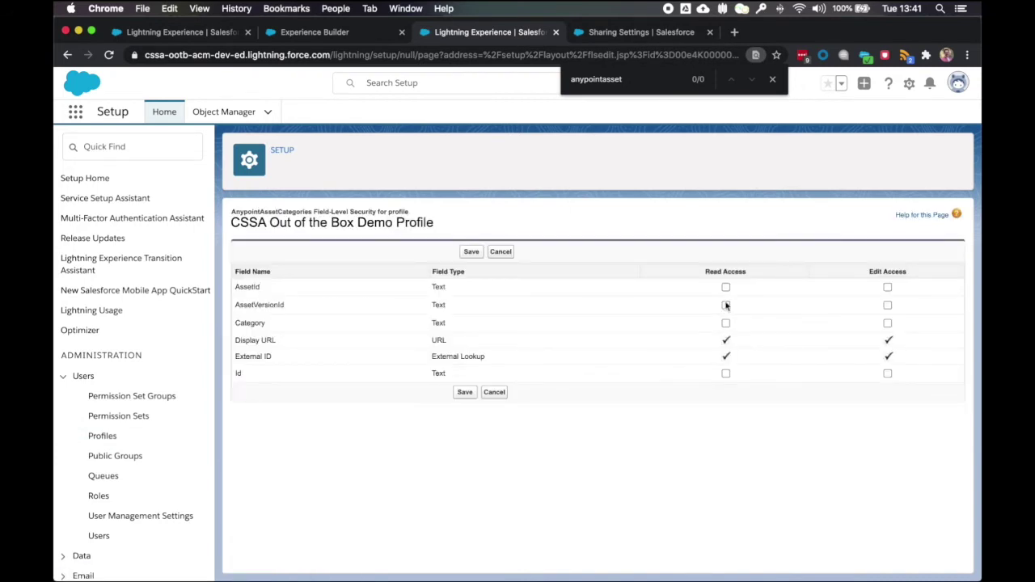
left_click(725, 287)
left_click(725, 305)
left_click(725, 323)
left_click(465, 393)
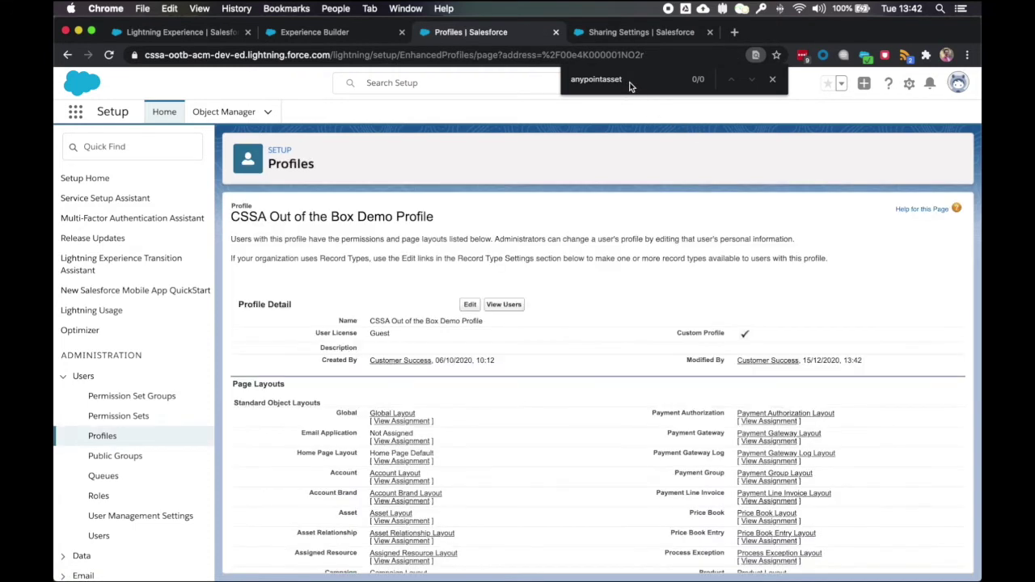
- Grant Read Access on all AnypointAssets fields, AssetType through Status, and save
key("Return")
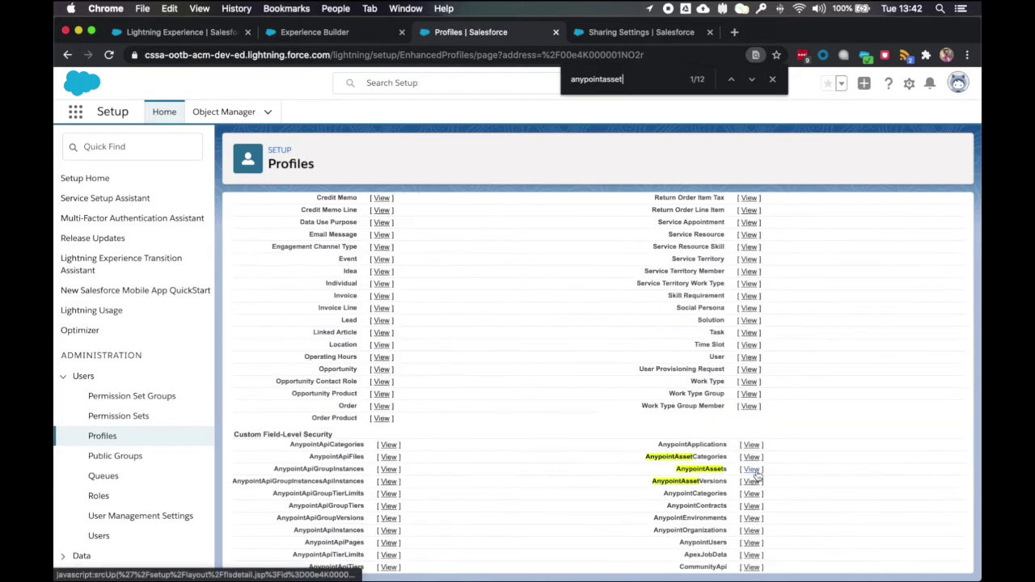
left_click(753, 472)
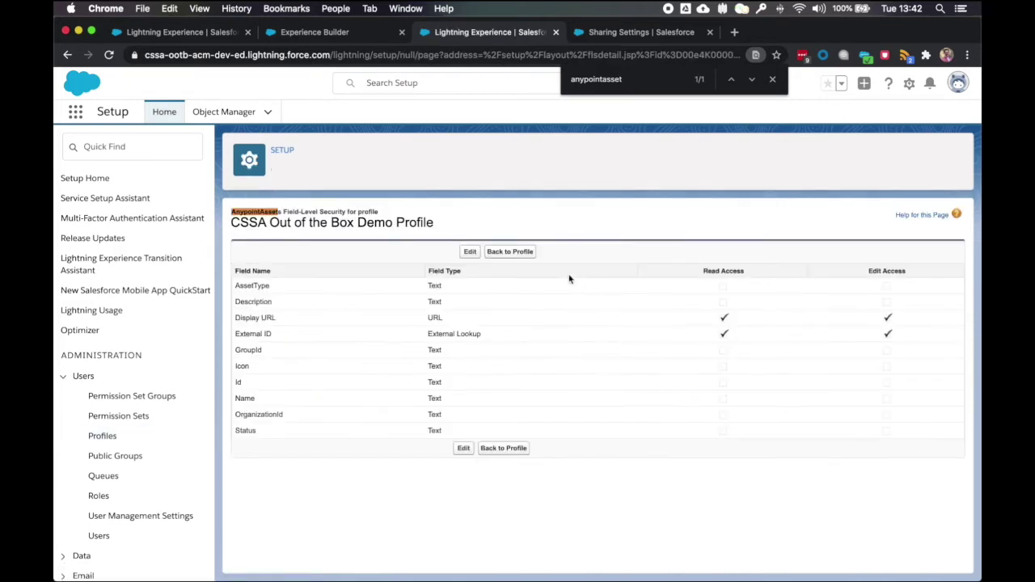
left_click(470, 253)
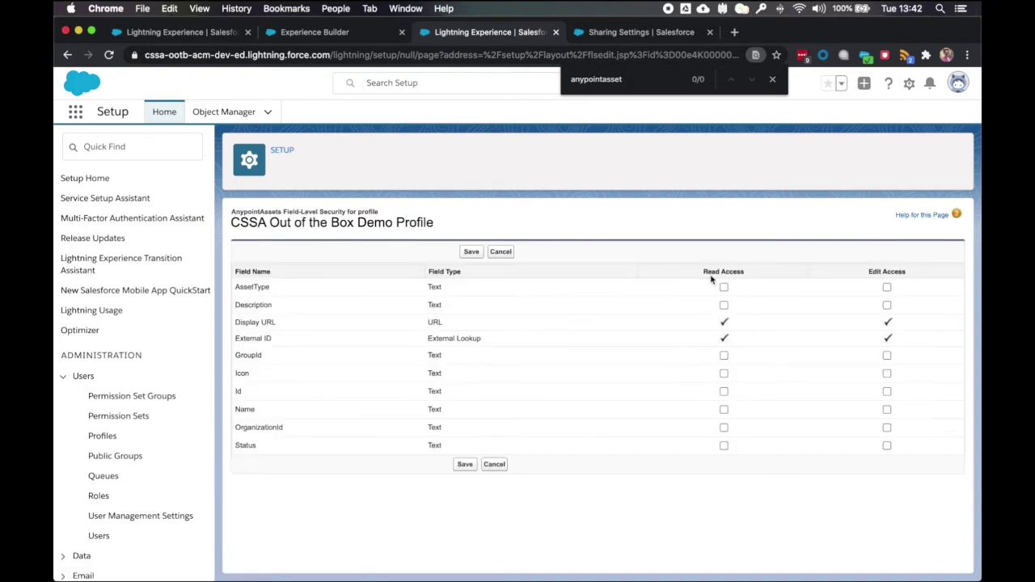
left_click(724, 287)
left_click(724, 305)
left_click(723, 355)
left_click(723, 372)
left_click(723, 392)
left_click(723, 409)
left_click(723, 427)
left_click(724, 446)
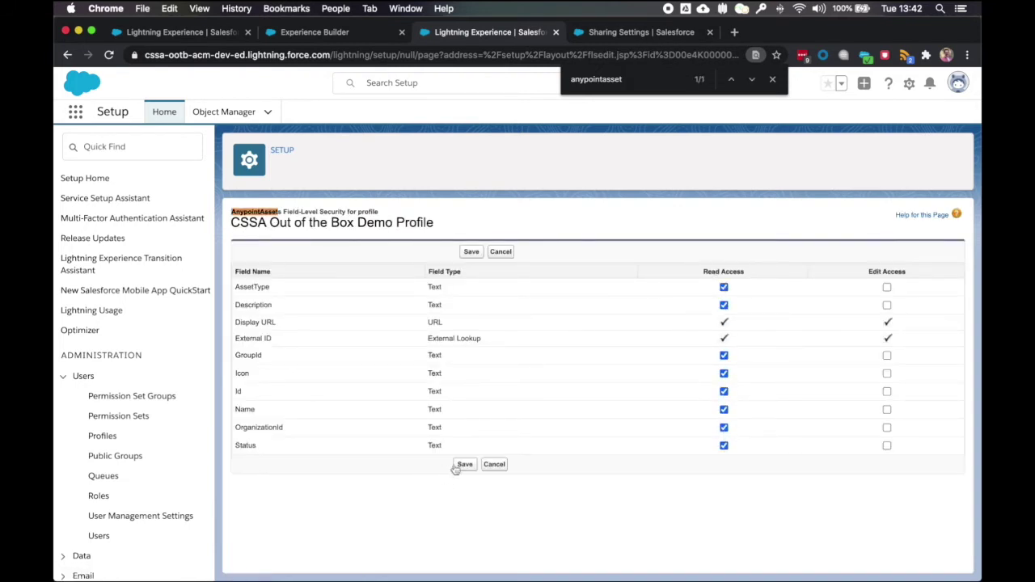
left_click(459, 466)
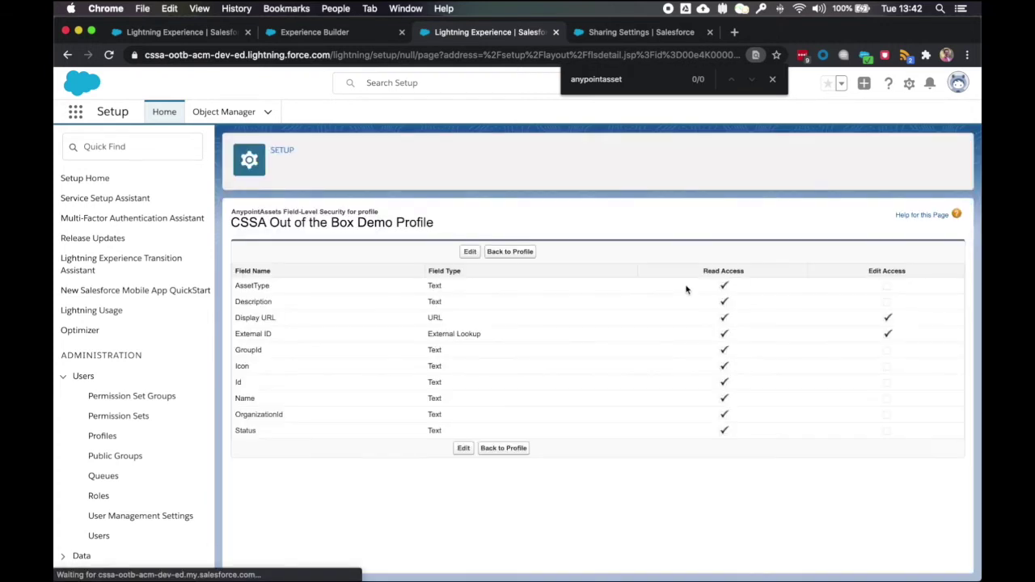
- Return to the profile and open AnypointAssetVersions field-level security
left_click(510, 252)
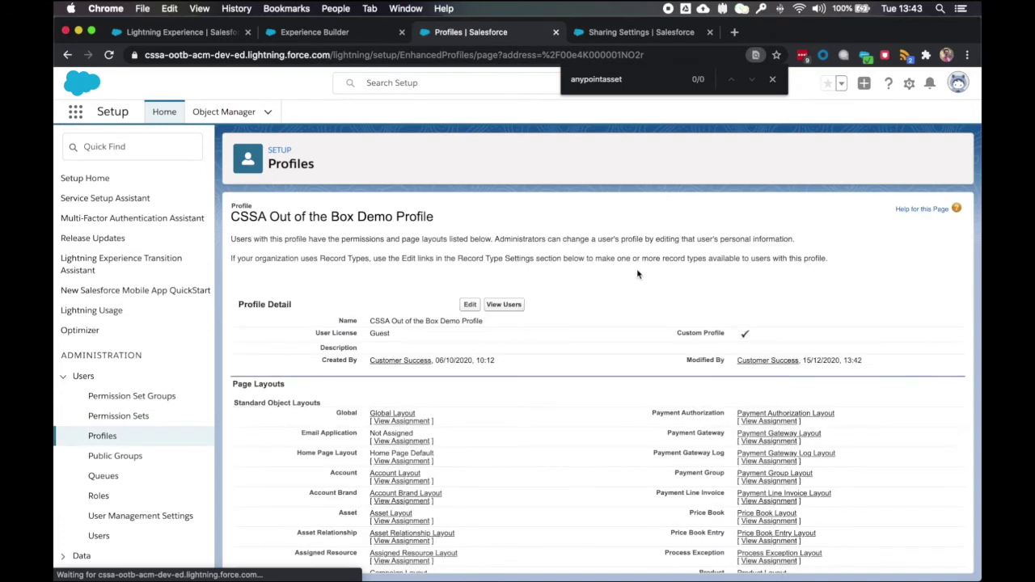
key("Return")
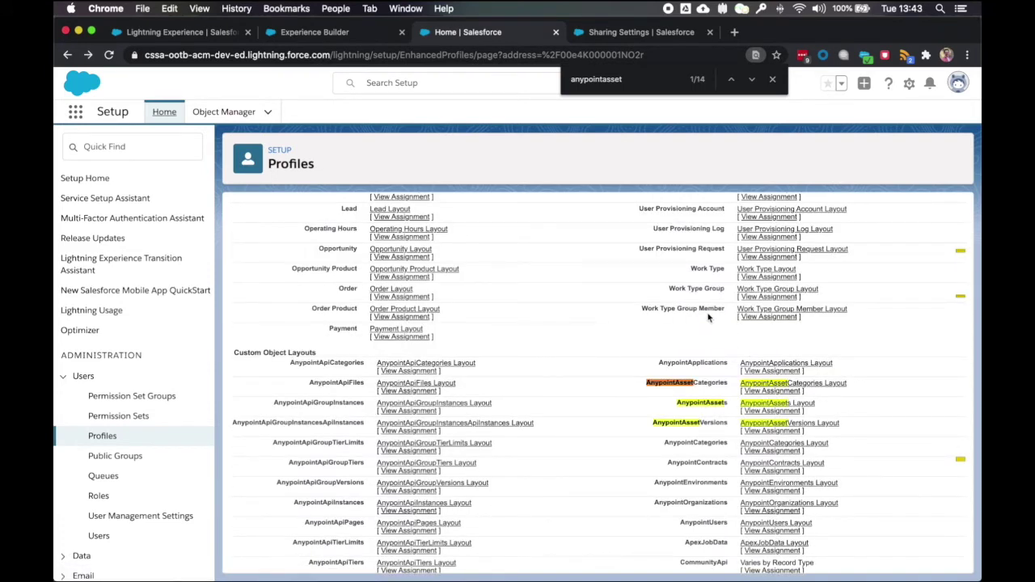
left_click(753, 78)
left_click(753, 78)
left_click(753, 78)
left_click(752, 78)
left_click(754, 78)
left_click(753, 78)
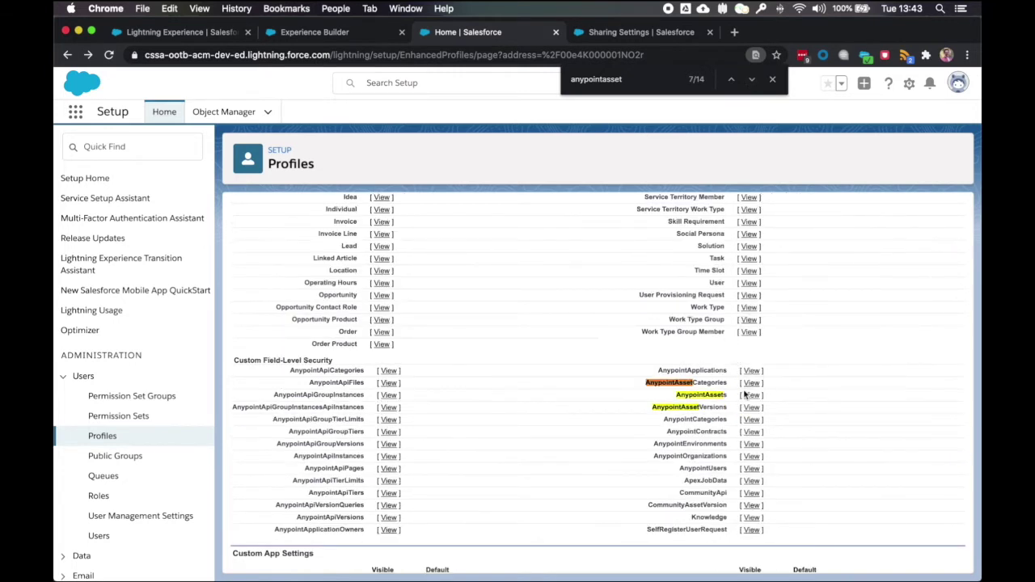
left_click(751, 407)
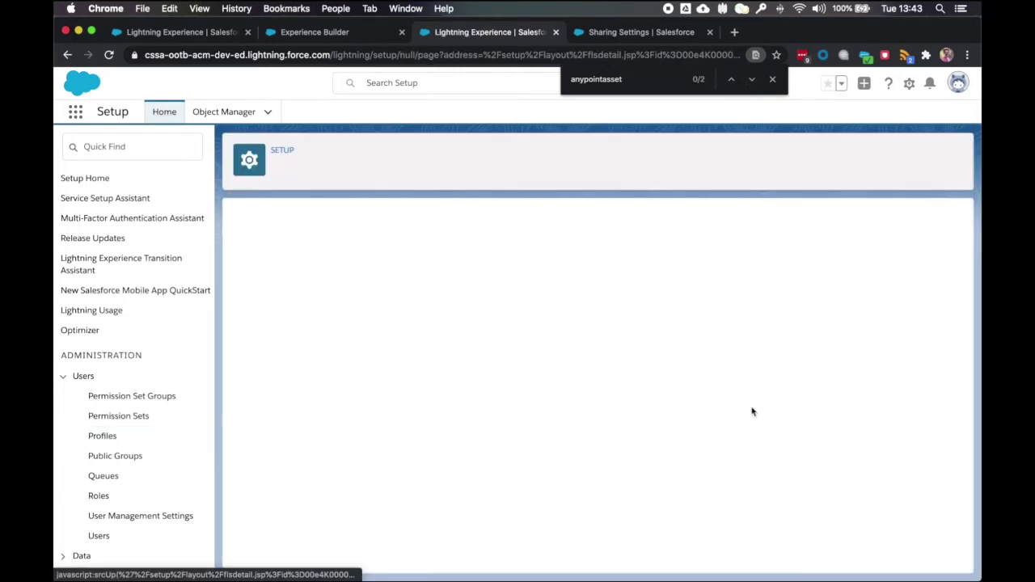
- Grant Read Access on AssetId, Id, Version, VersionGroup and VersionGroupId, save, and return to the profile
left_click(466, 253)
left_click(728, 287)
left_click(727, 337)
left_click(728, 354)
left_click(728, 373)
left_click(728, 391)
left_click(467, 412)
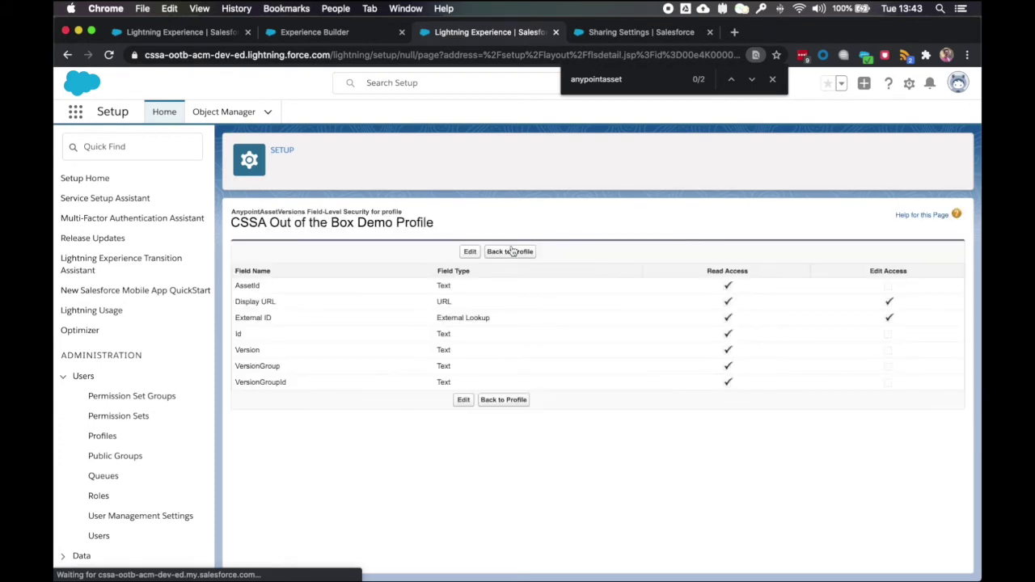
left_click(512, 253)
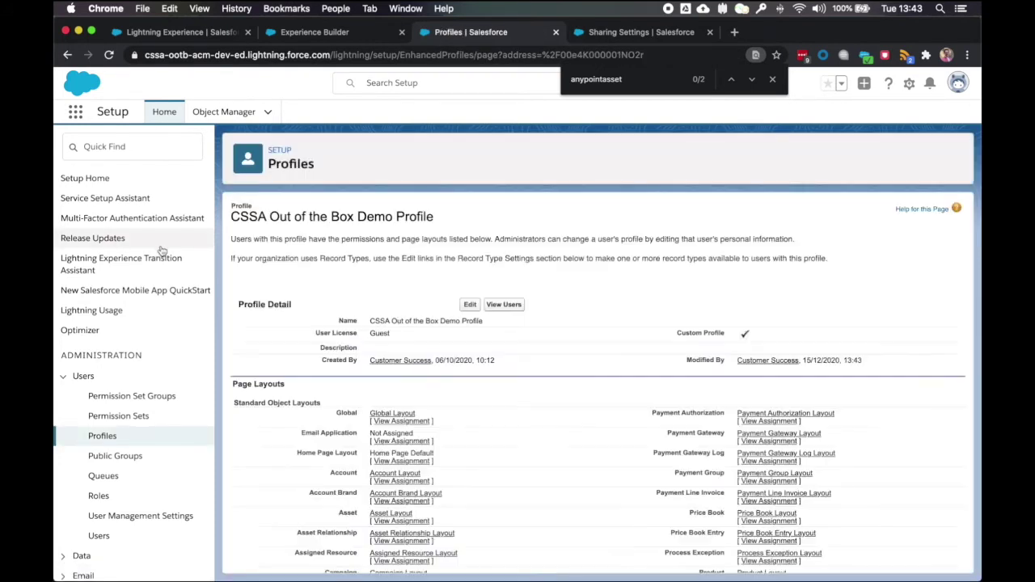
- Give the profile Read object permission on AnypointAssets and CommunityAssetVersions and save
left_click(472, 320)
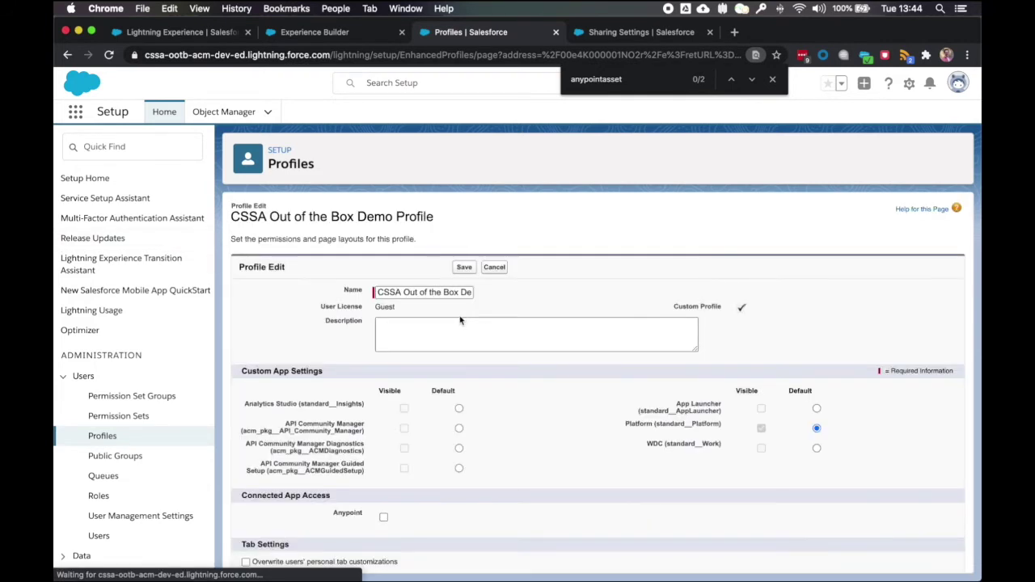
key("super+g")
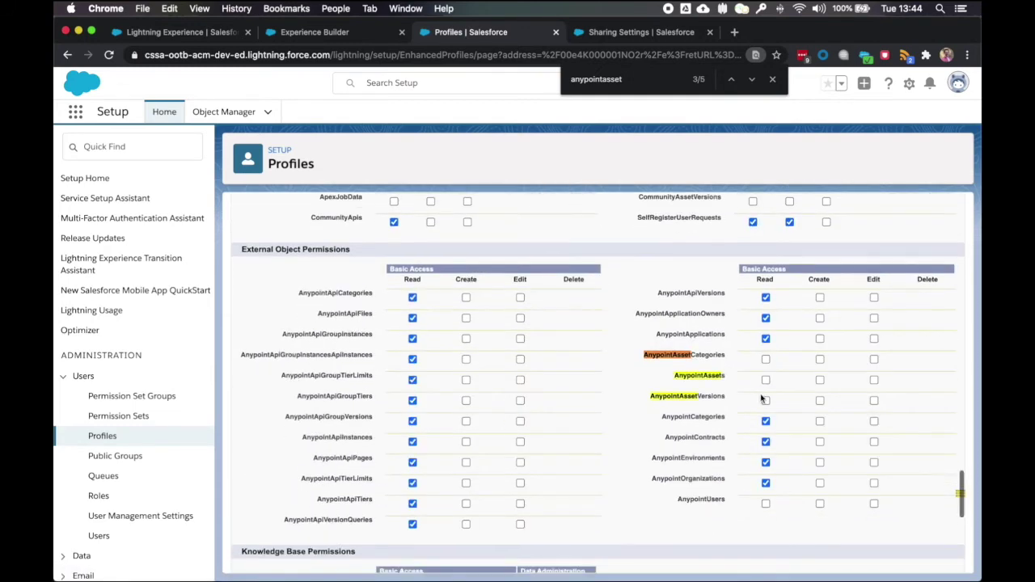
left_click(766, 380)
scroll(766, 402, "up", 2)
key("super+f")
type("community")
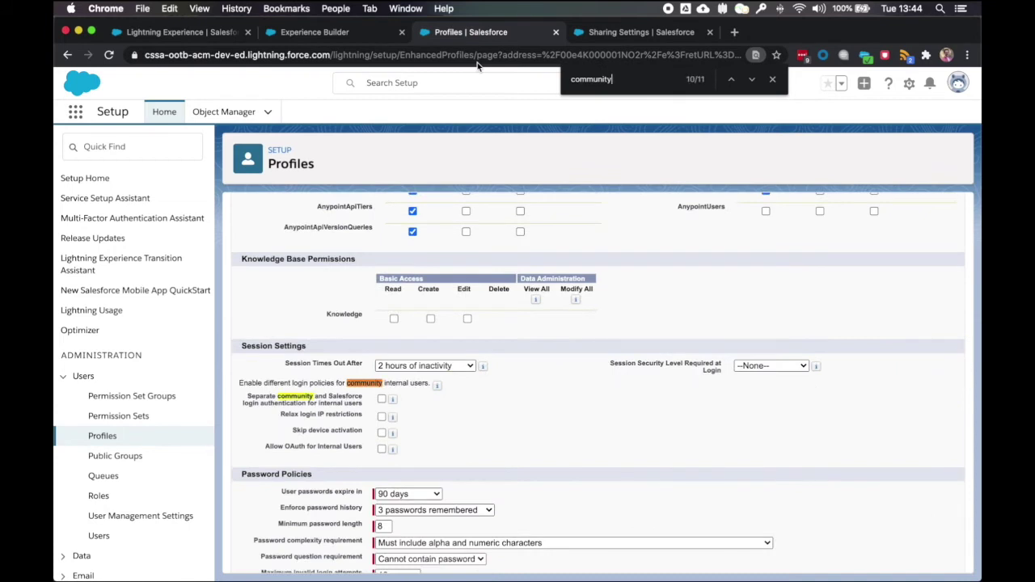
type("asset")
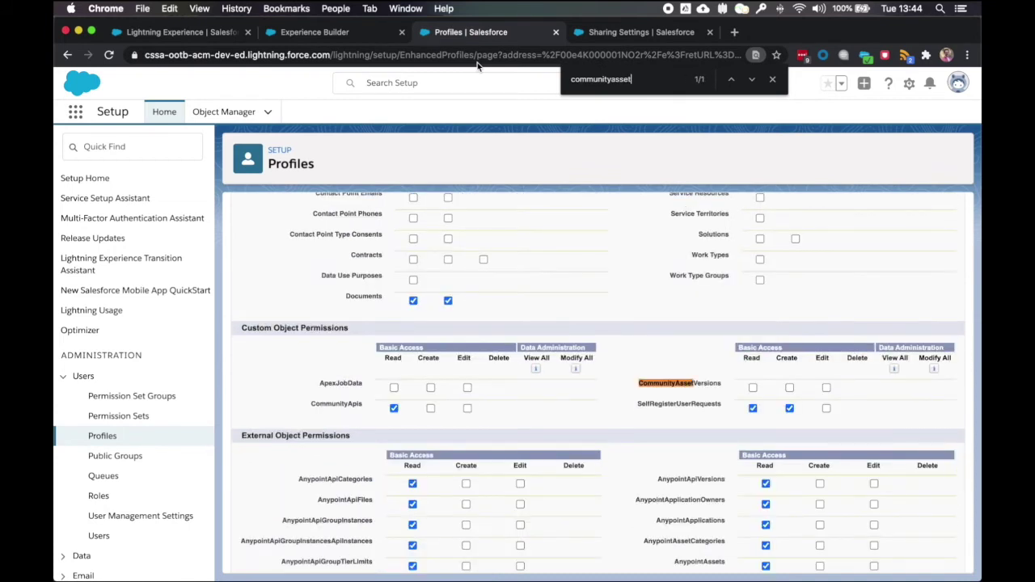
left_click(751, 388)
key("super+f")
type("anypointapiins")
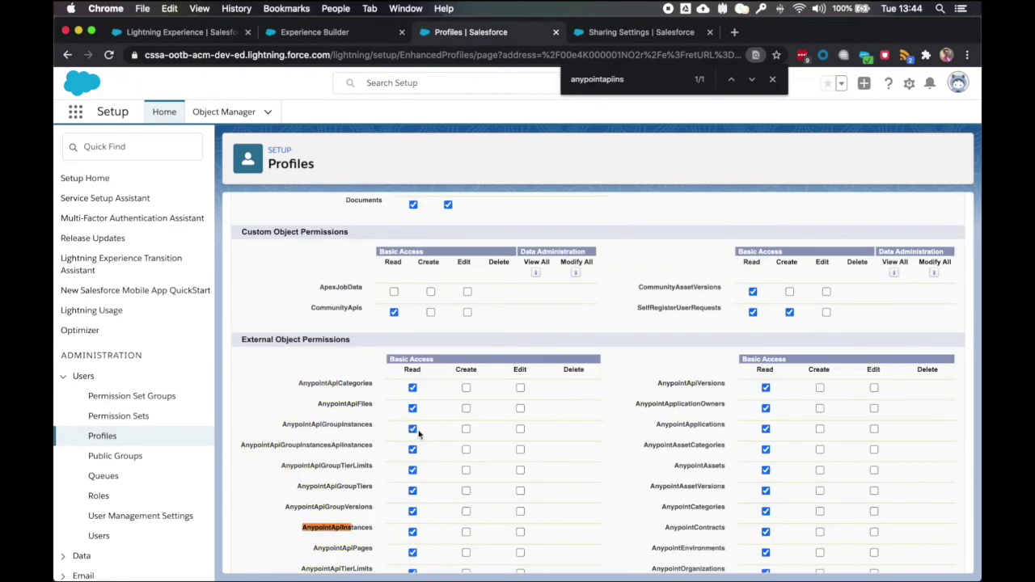
scroll(418, 434, "down", 2)
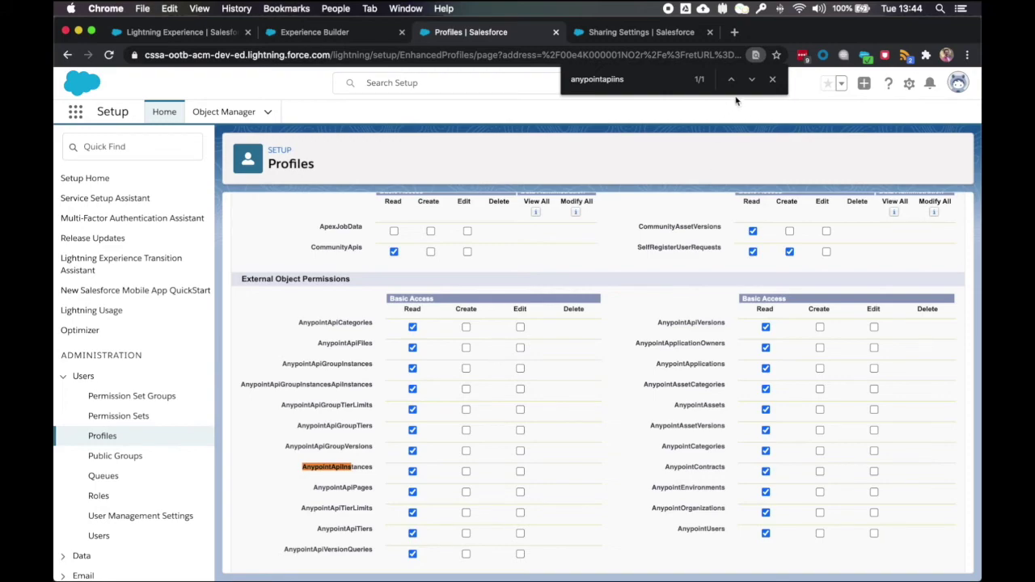
scroll(687, 217, "up", 20)
left_click(458, 268)
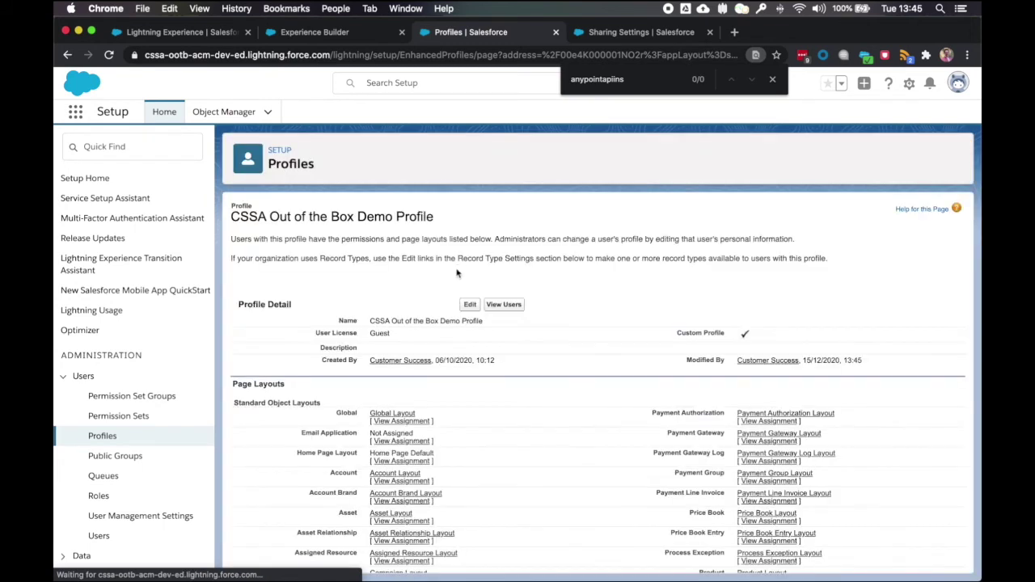
- Grant Read Access on the AnypointApiInstances Version field, save, and return to the profile
scroll(584, 369, "down", 1)
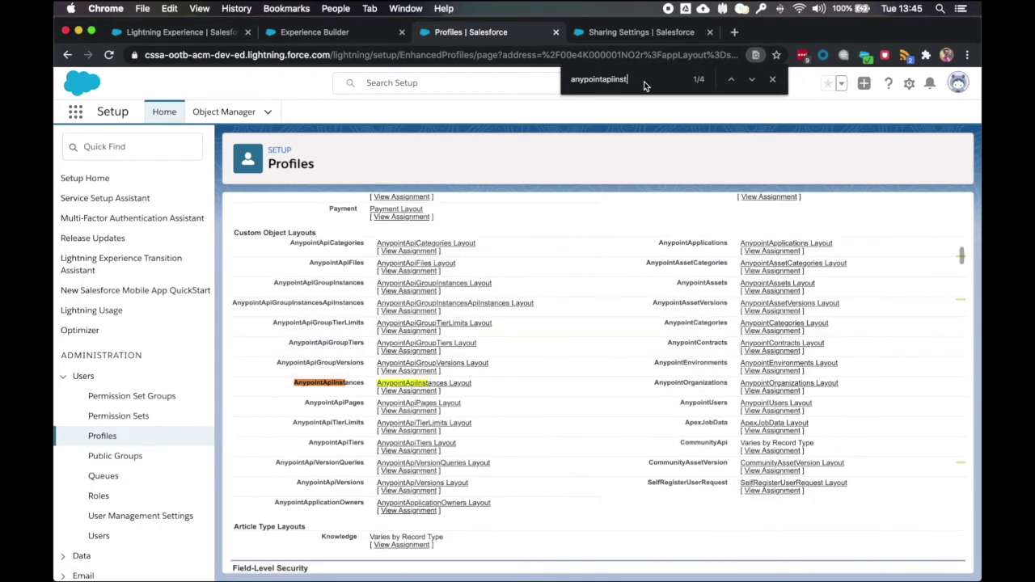
left_click(750, 81)
left_click(750, 83)
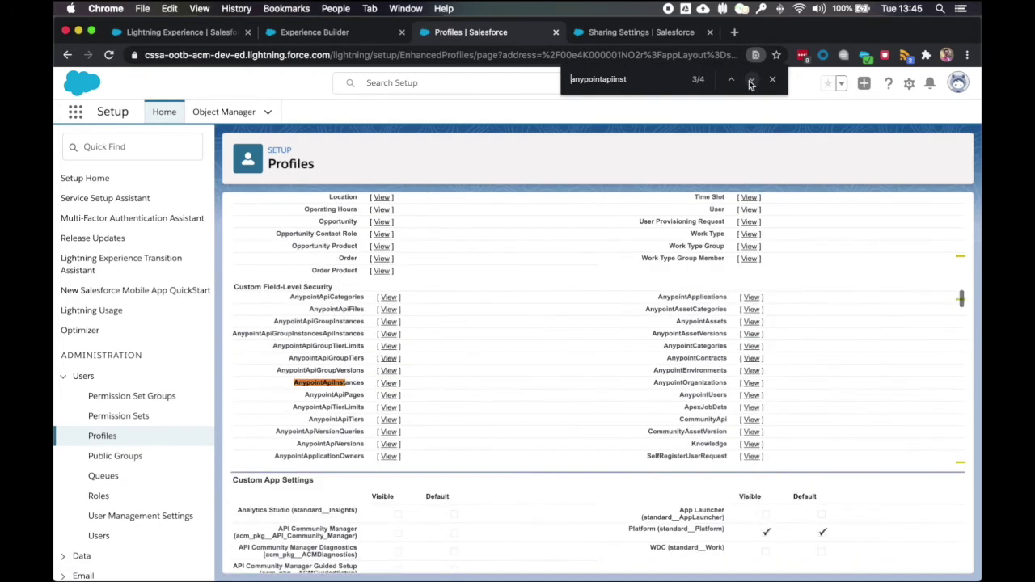
left_click(389, 383)
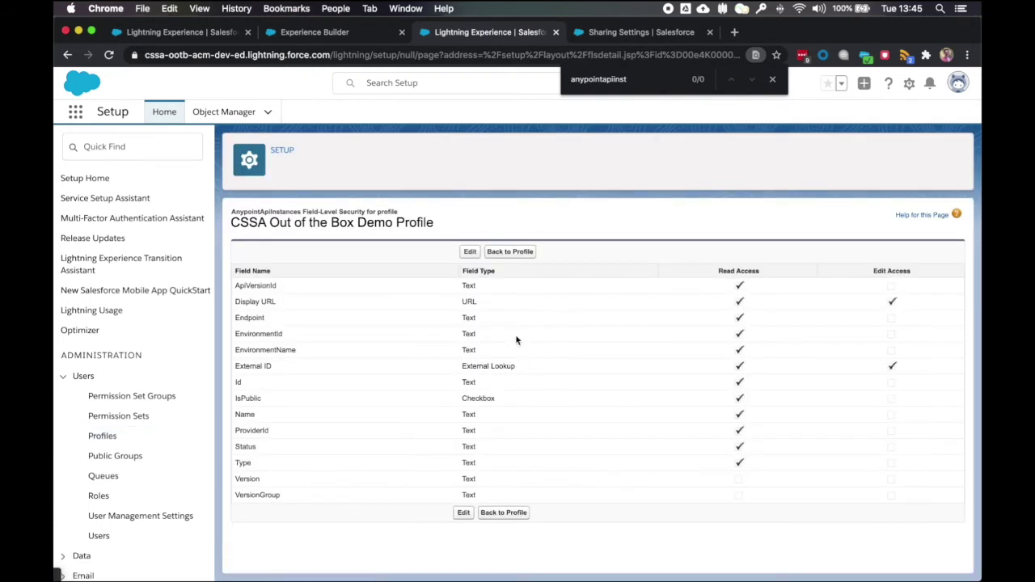
left_click(469, 251)
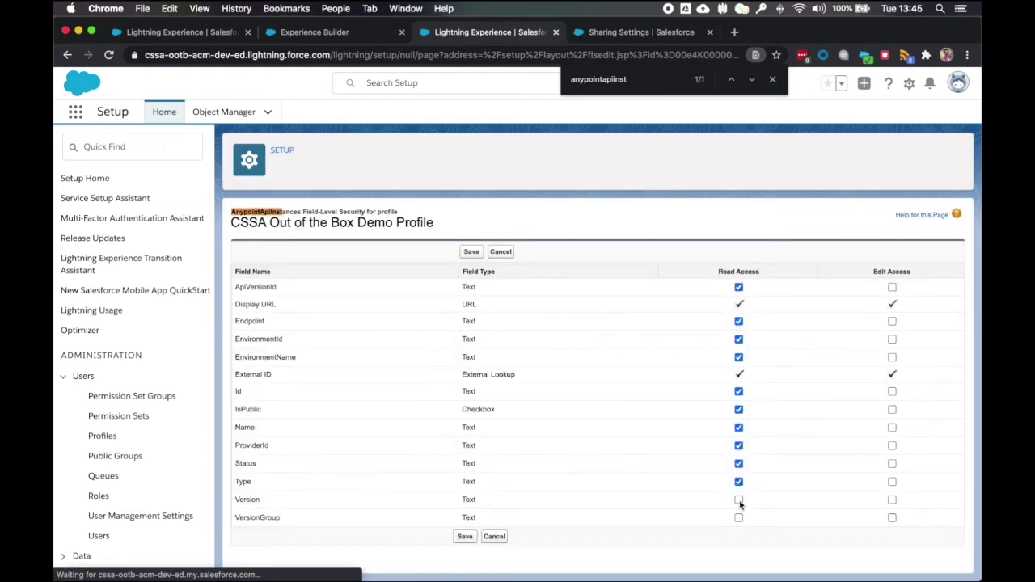
left_click(738, 501)
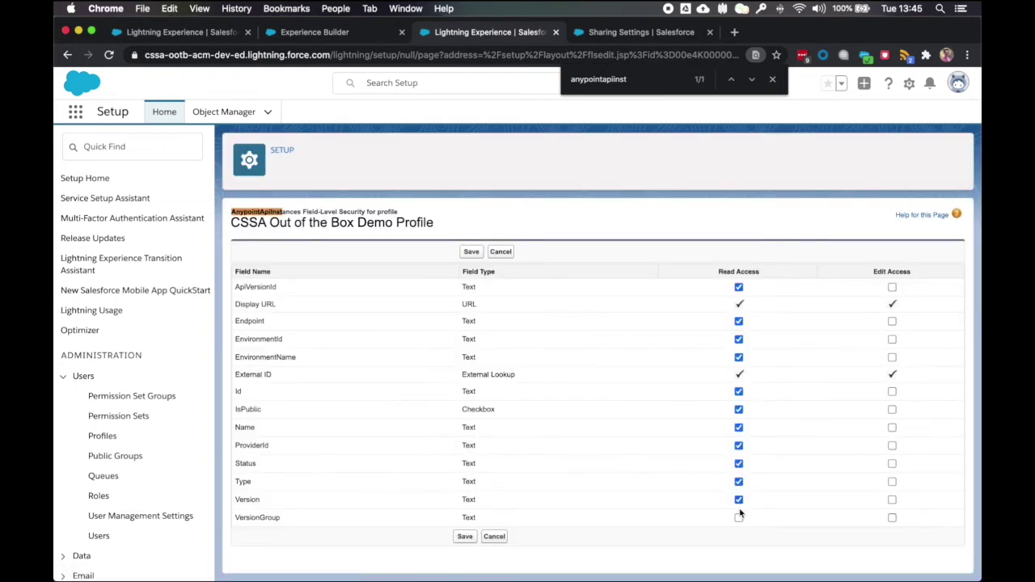
left_click(466, 537)
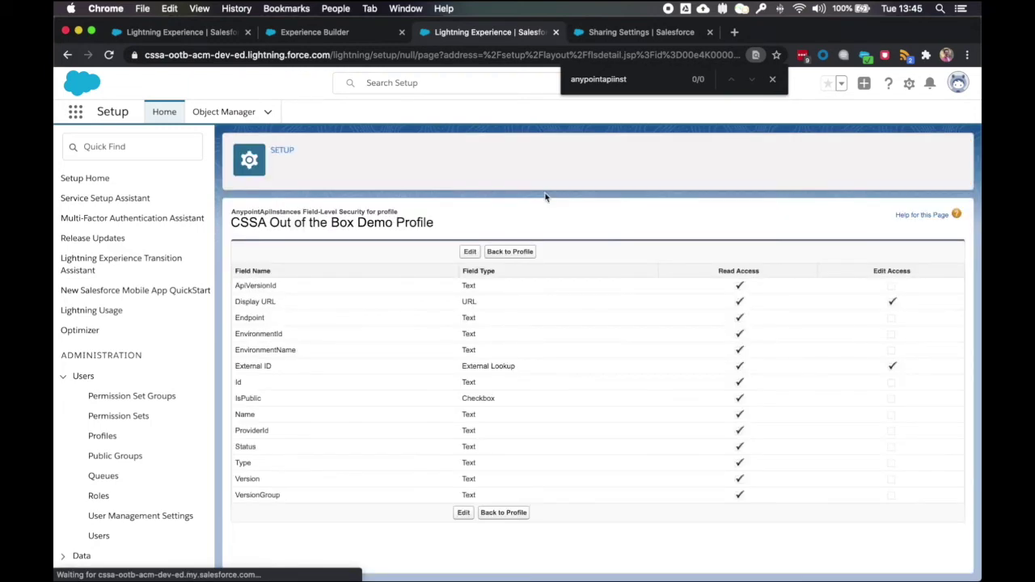
left_click(509, 251)
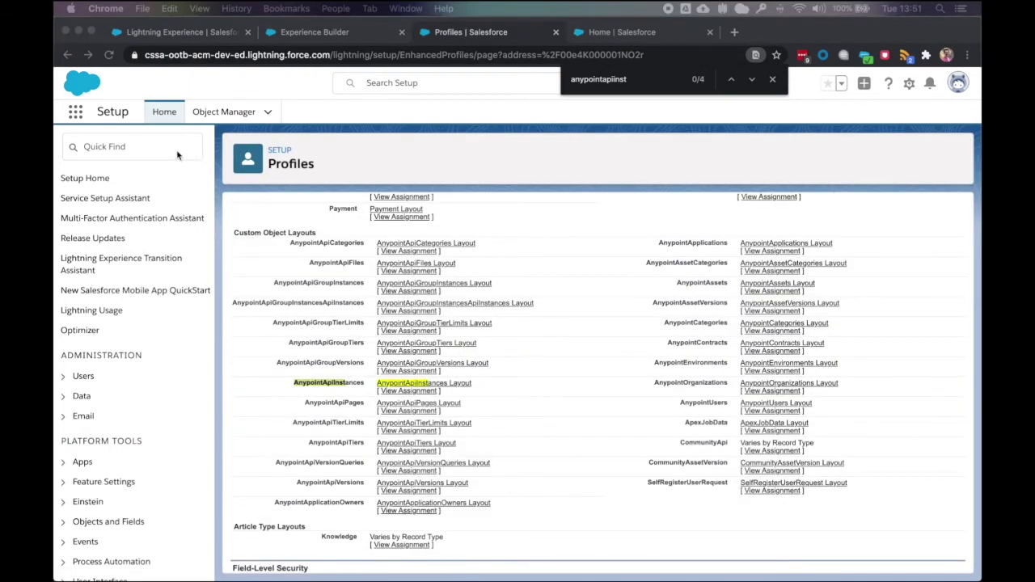
- Close the find bar and the extra Home tab, then focus Setup Quick Find
left_click(178, 154)
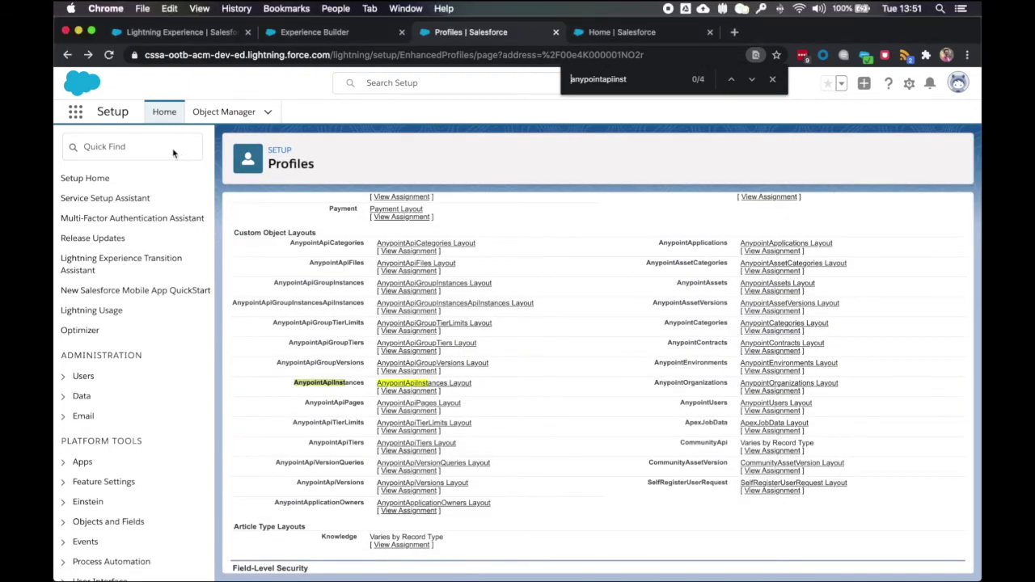
left_click(772, 80)
left_click(710, 32)
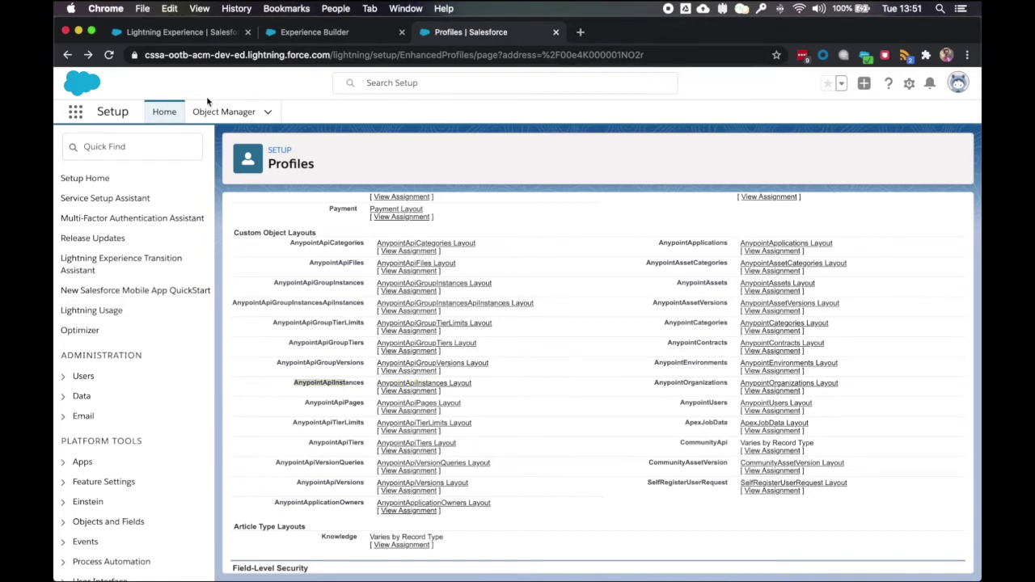
left_click(154, 149)
- Find Communities Settings via Quick Find and open the CSSA Out of the Box Demo Sharing Set
type("commun")
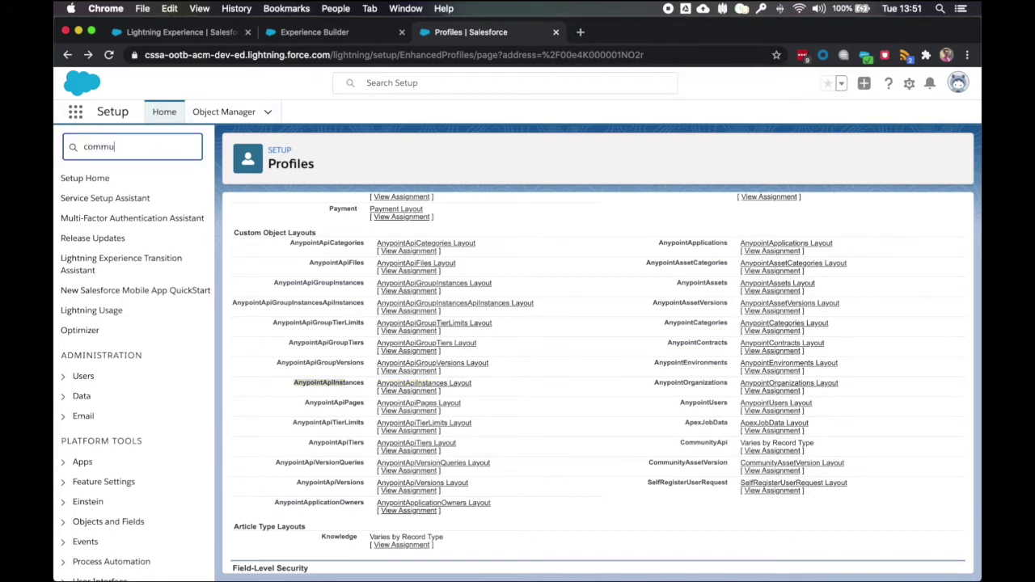
type("ities")
left_click(115, 238)
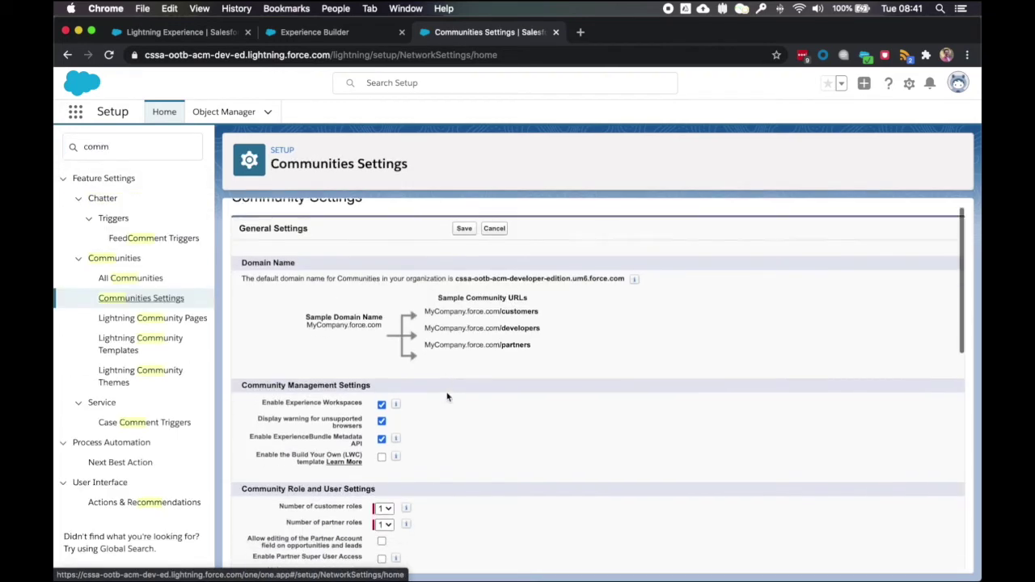
scroll(447, 396, "down", 1)
scroll(447, 396, "down", 10)
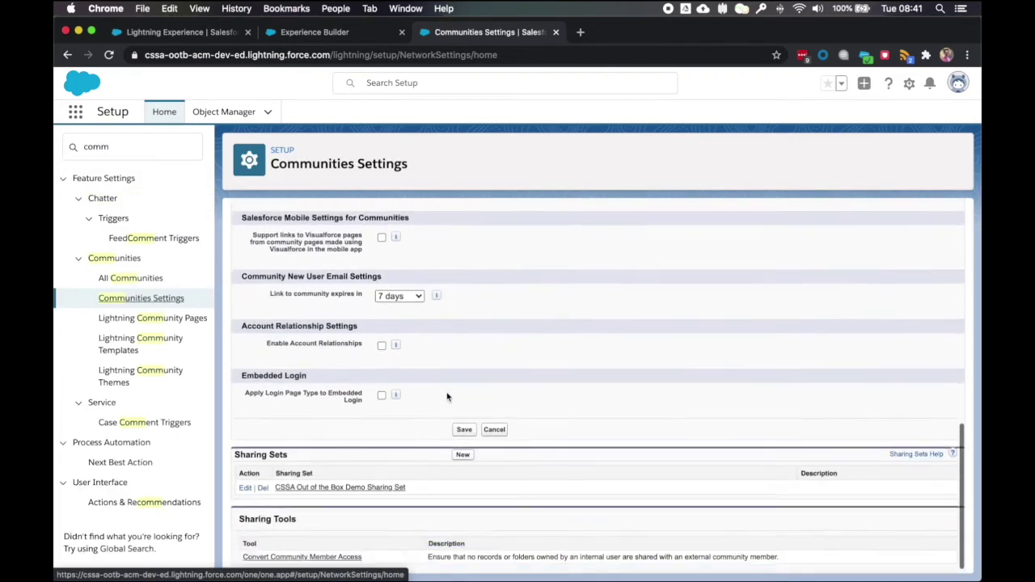
left_click(323, 482)
- Add CommunityAssetVersion to the sharing set's selected objects
scroll(377, 359, "down", 1)
scroll(446, 421, "down", 5)
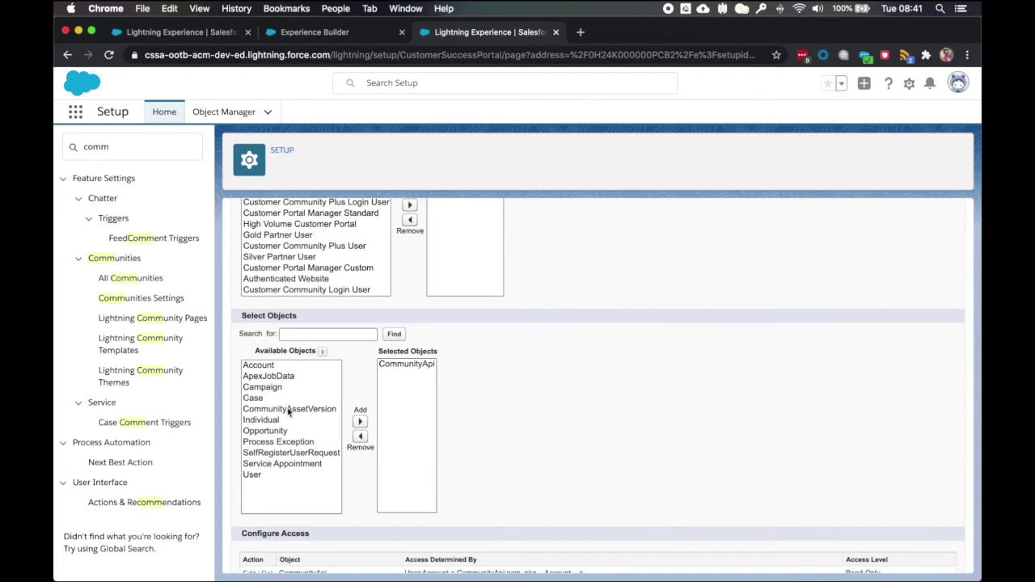
left_click(288, 410)
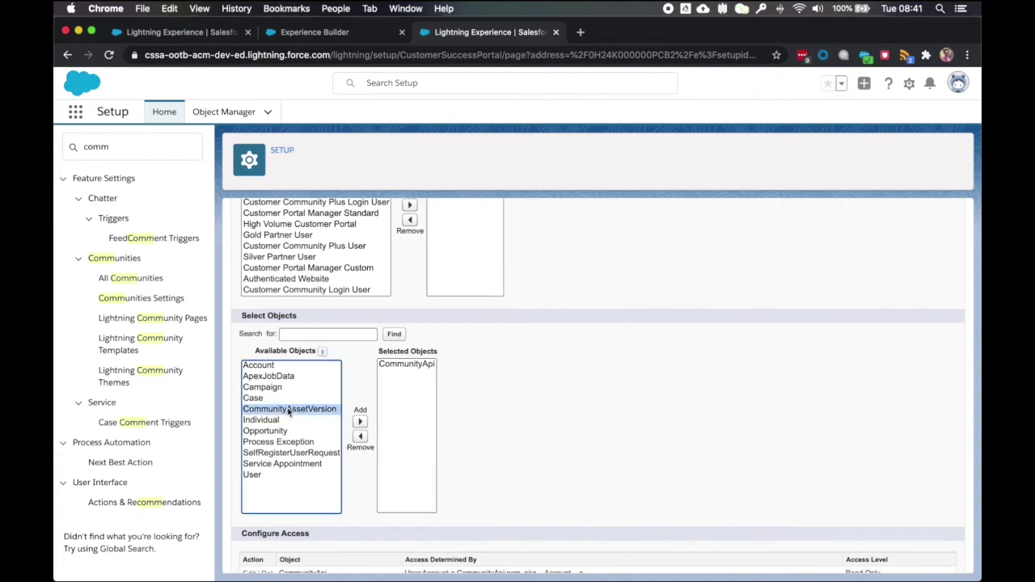
left_click(360, 422)
scroll(367, 416, "down", 1)
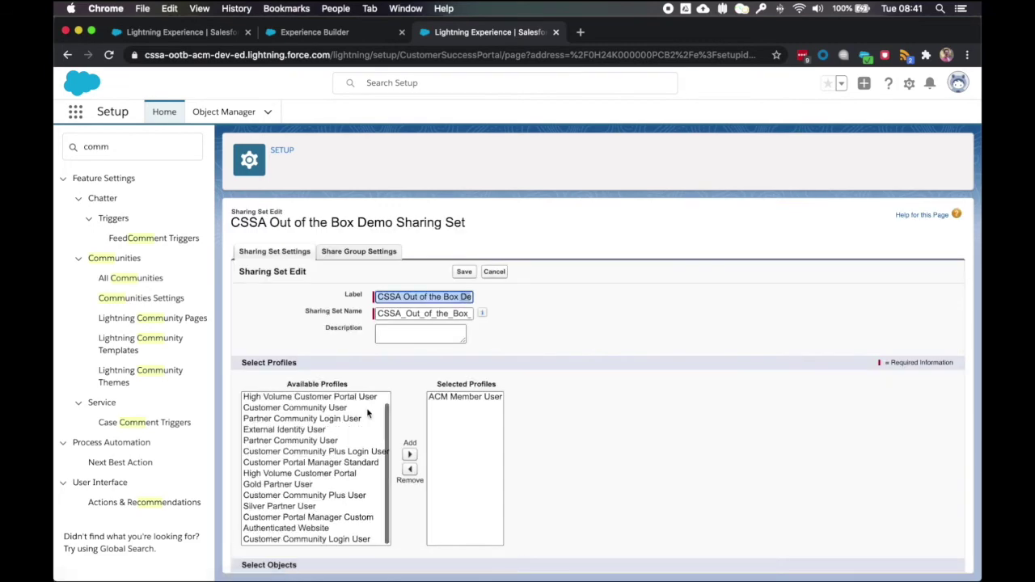
scroll(533, 396, "down", 5)
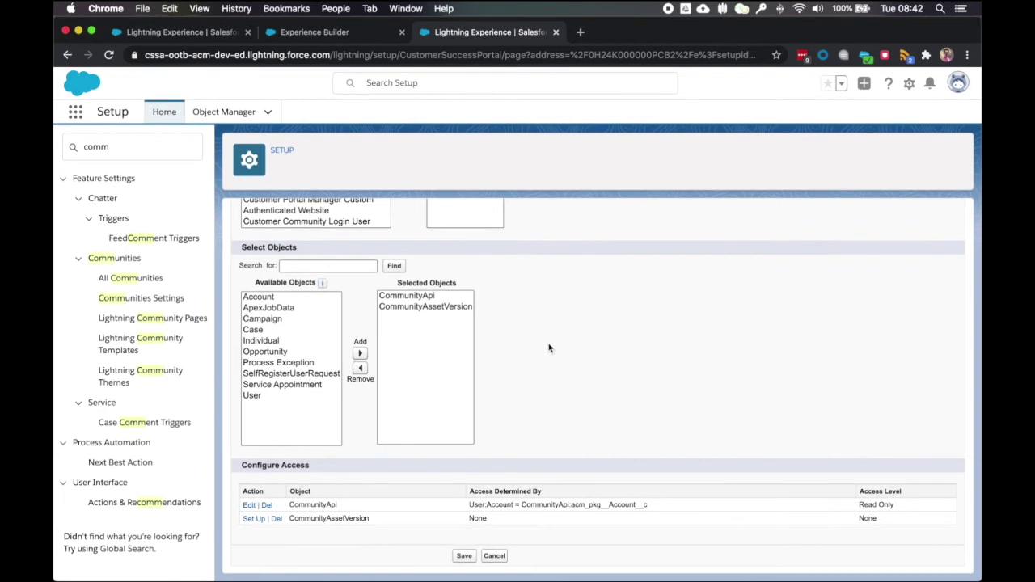
- Map CommunityAssetVersion access from User Account to acm_pkg__Account__c with Read Only access
left_click(252, 518)
left_click(570, 350)
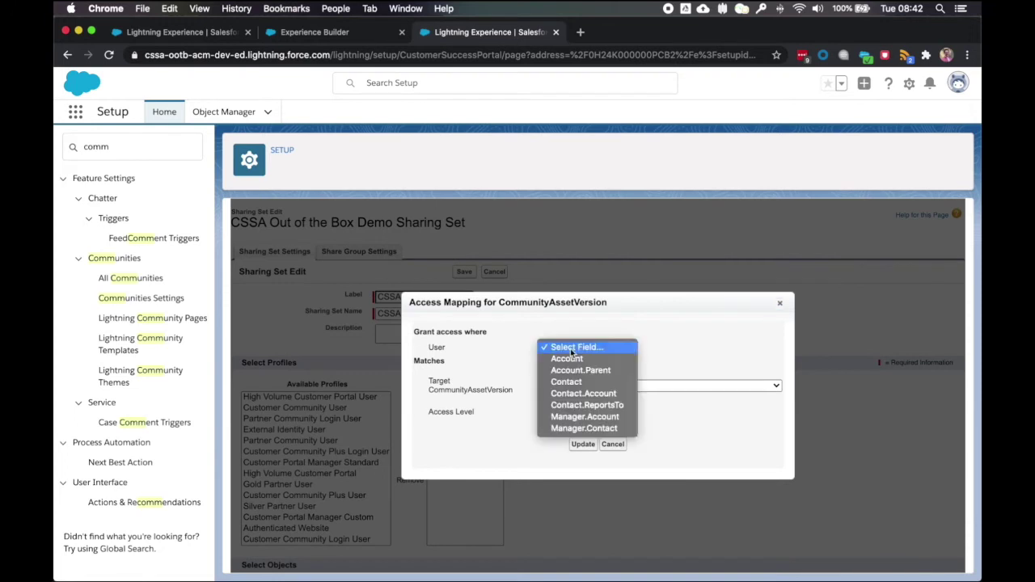
left_click(578, 359)
left_click(570, 388)
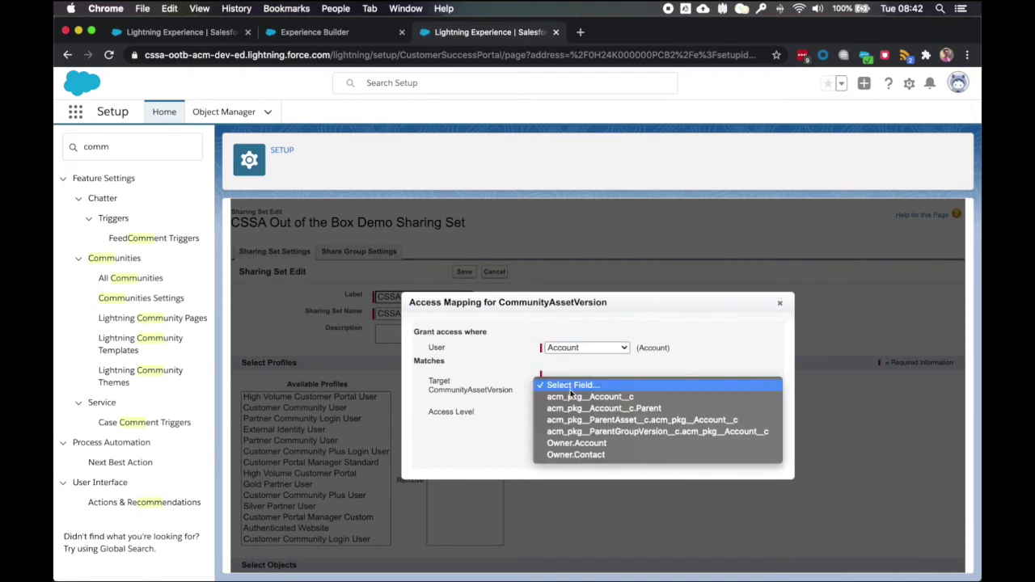
left_click(572, 397)
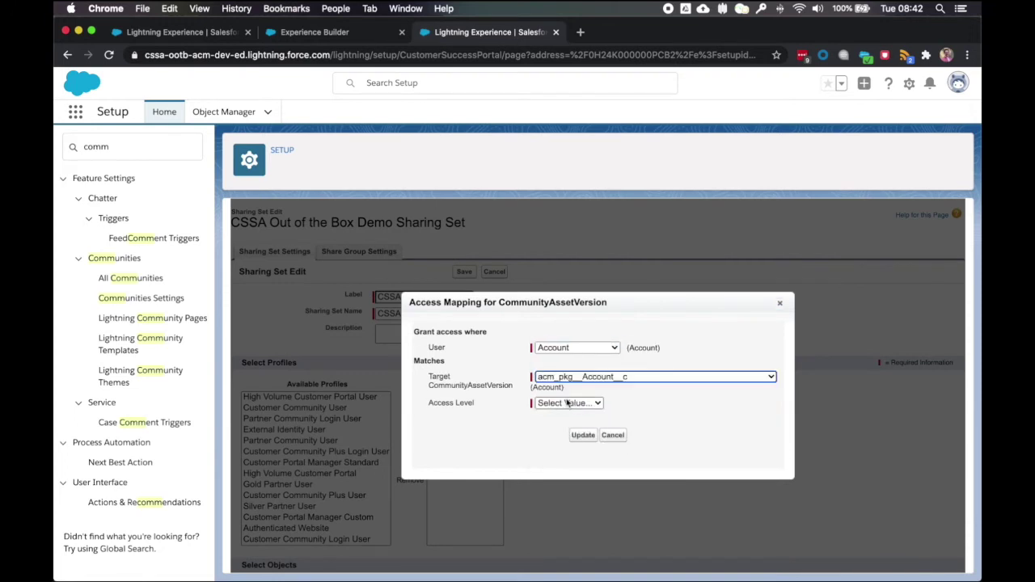
left_click(552, 408)
left_click(556, 414)
left_click(580, 438)
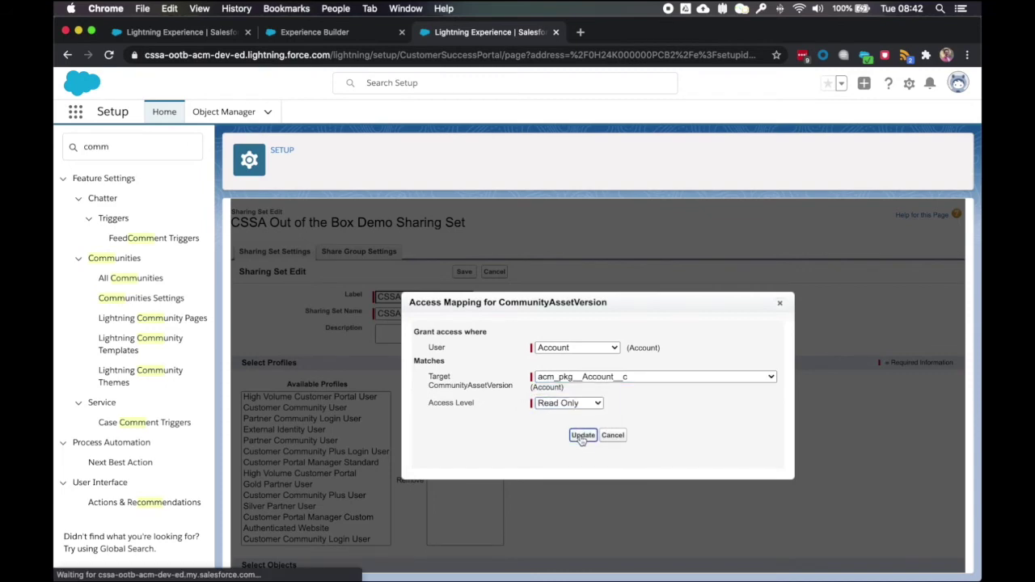
- Save the CSSA Out of the Box Demo Sharing Set
scroll(529, 362, "down", 7)
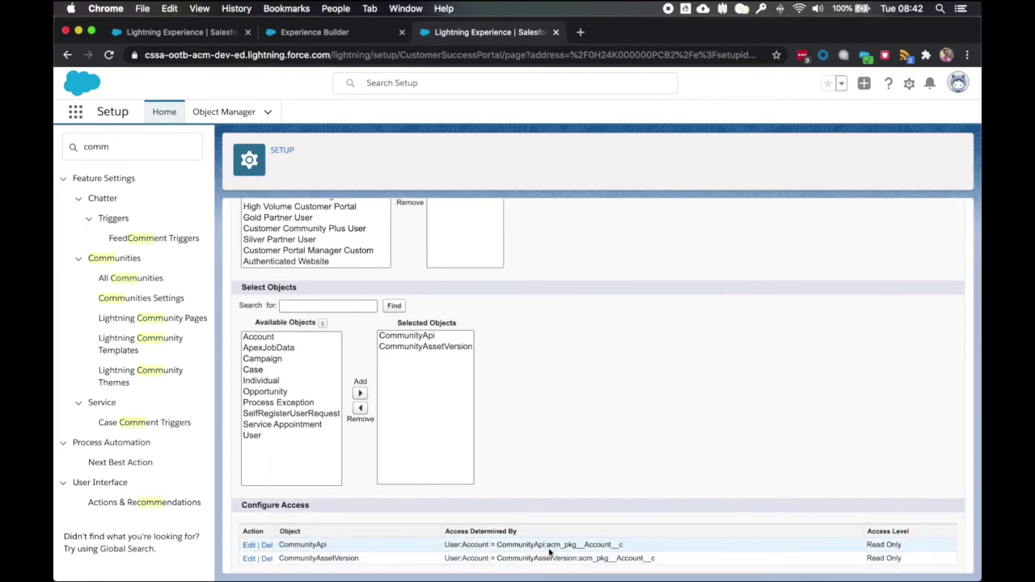
scroll(547, 388, "up", 1)
scroll(547, 388, "up", 10)
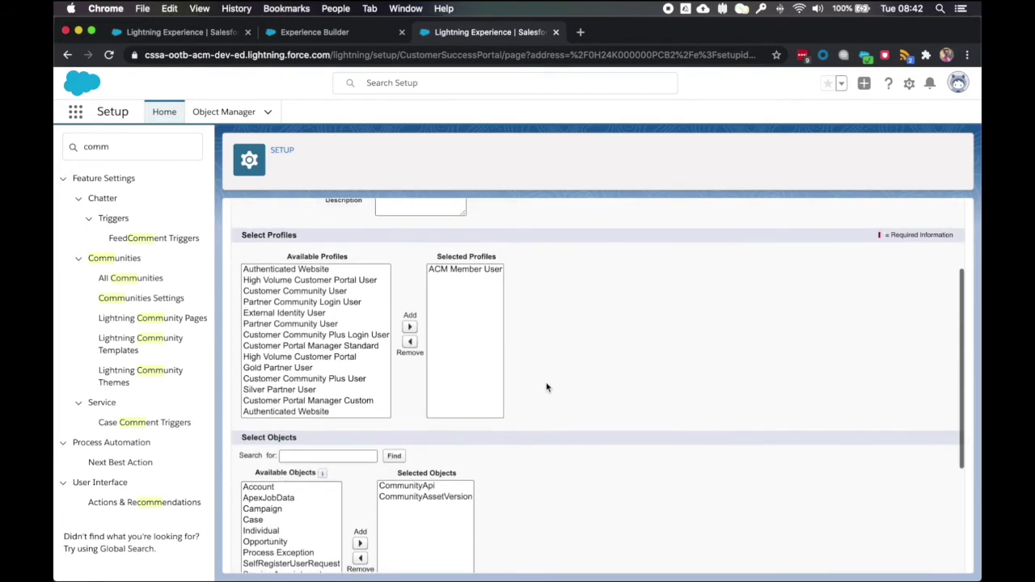
left_click(465, 273)
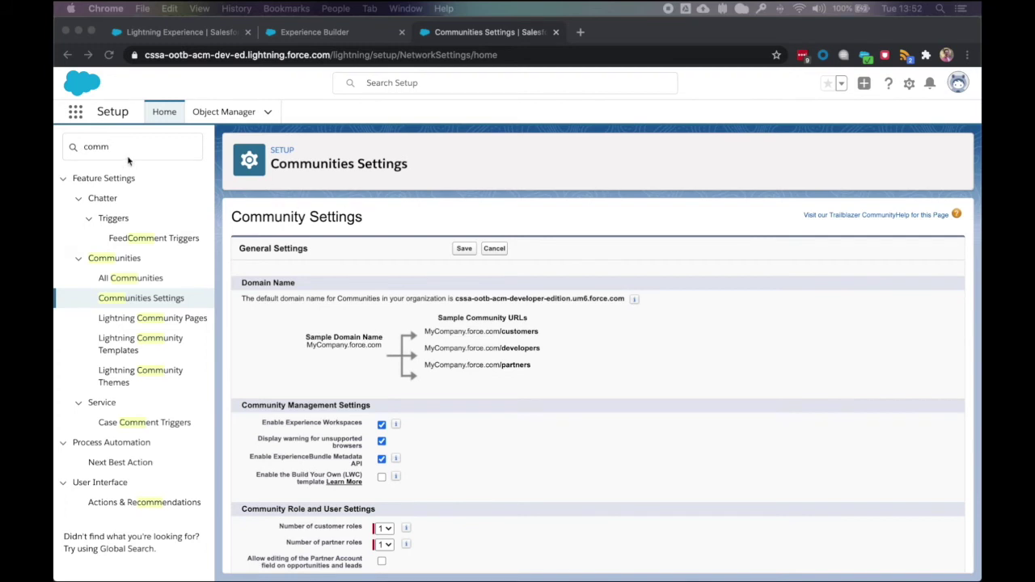
- Open the ACM Member User profile from Setup Profiles and search its page for 'communit'
triple_click(127, 147)
type("users")
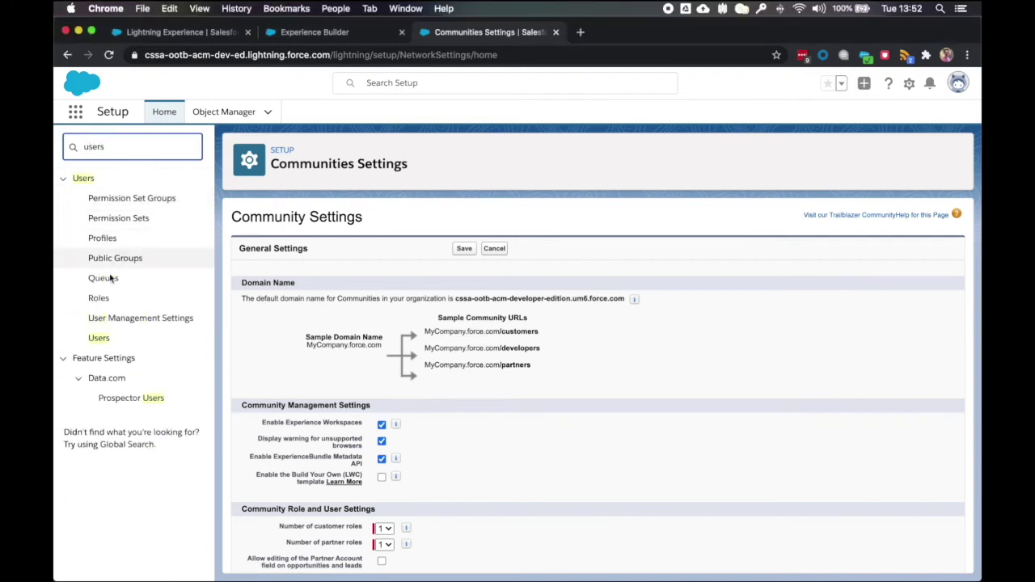
left_click(110, 243)
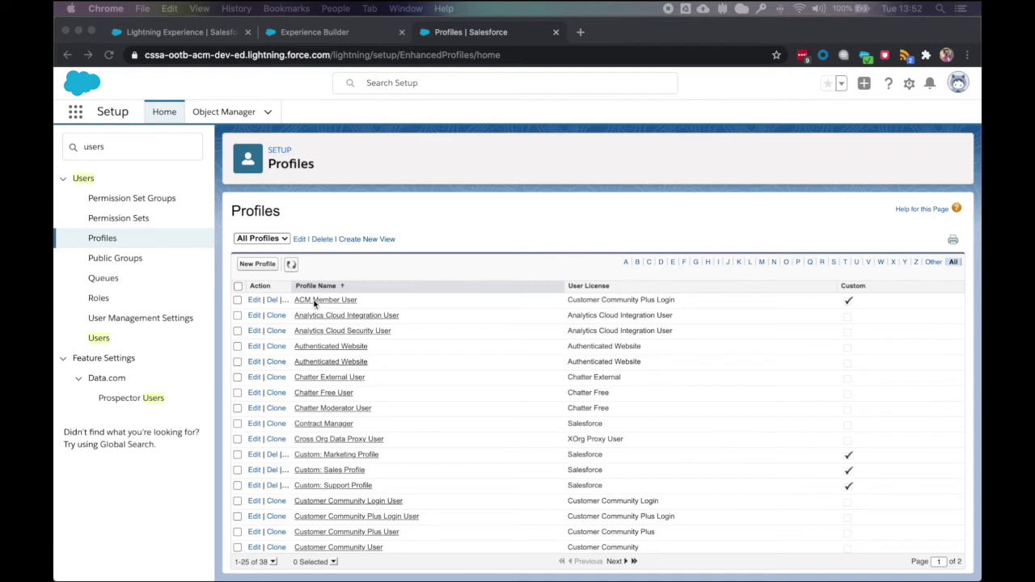
left_click(359, 295)
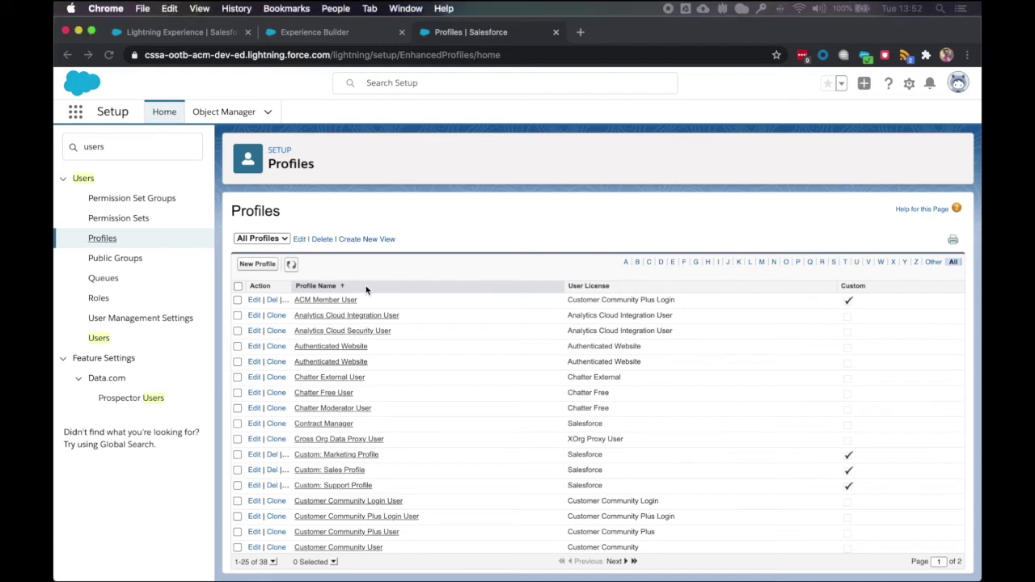
left_click(322, 300)
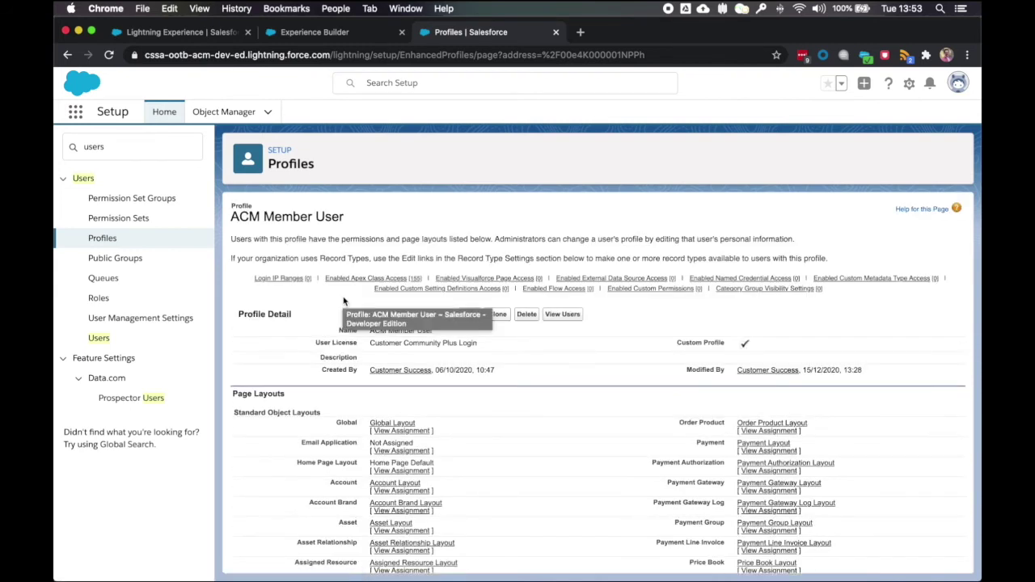
key("cmd+f")
type("co")
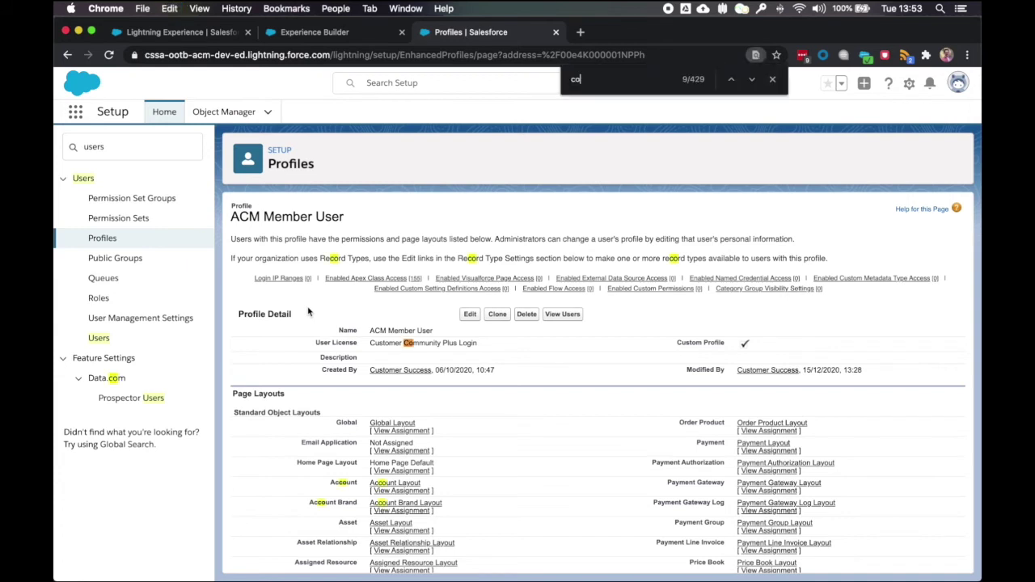
type("mmunit")
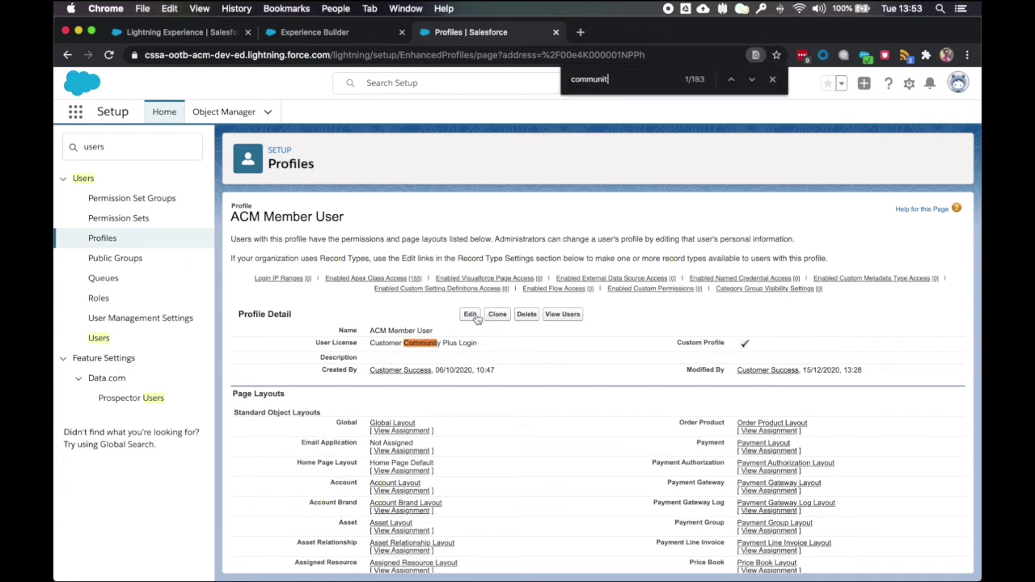
- Grant the ACM Member User profile Read on CommunityAssetVersions and the AnypointAsset objects, then save
left_click(471, 315)
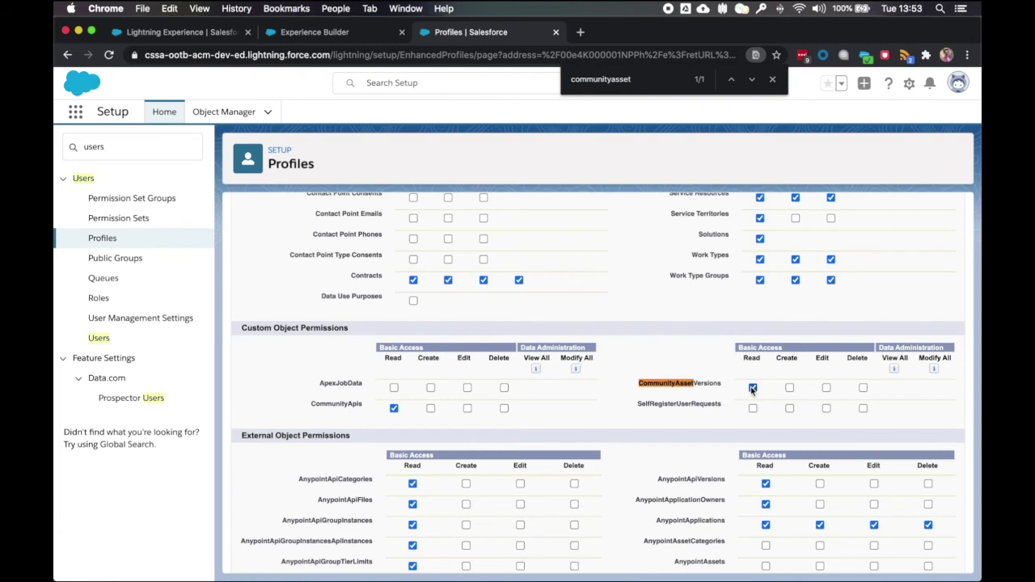
double_click(574, 71)
type("anypoint")
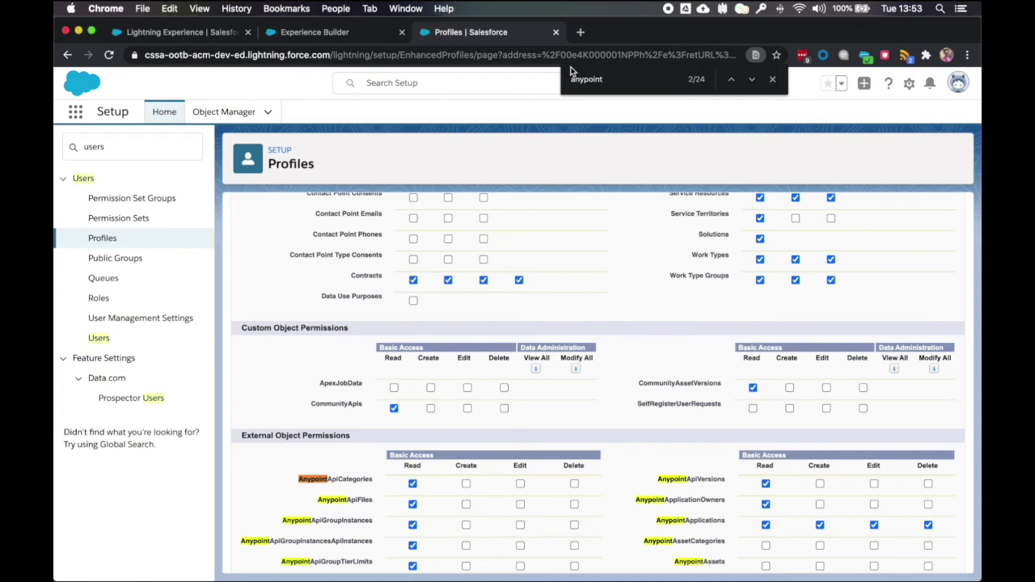
type("asset")
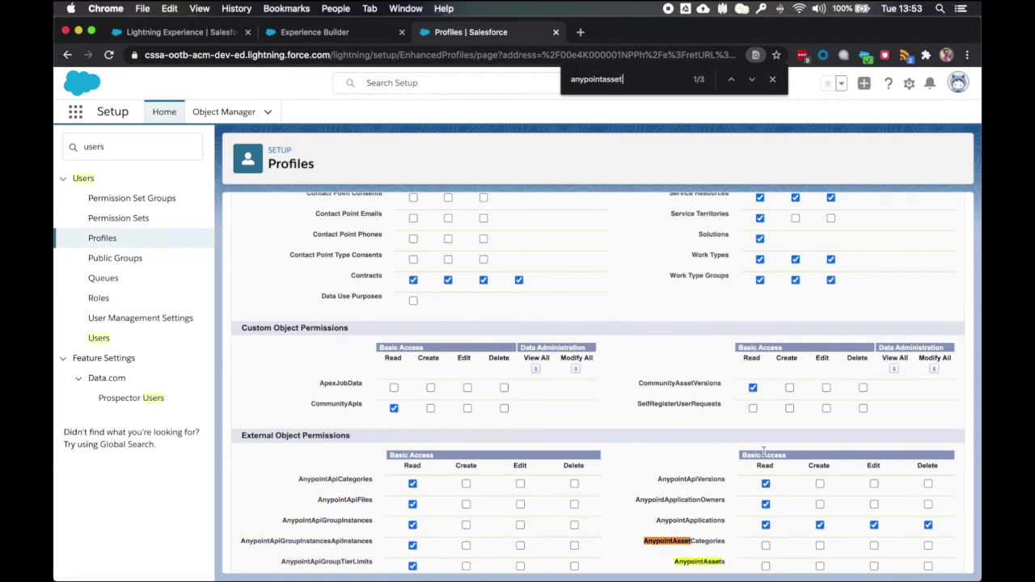
scroll(763, 453, "down", 3)
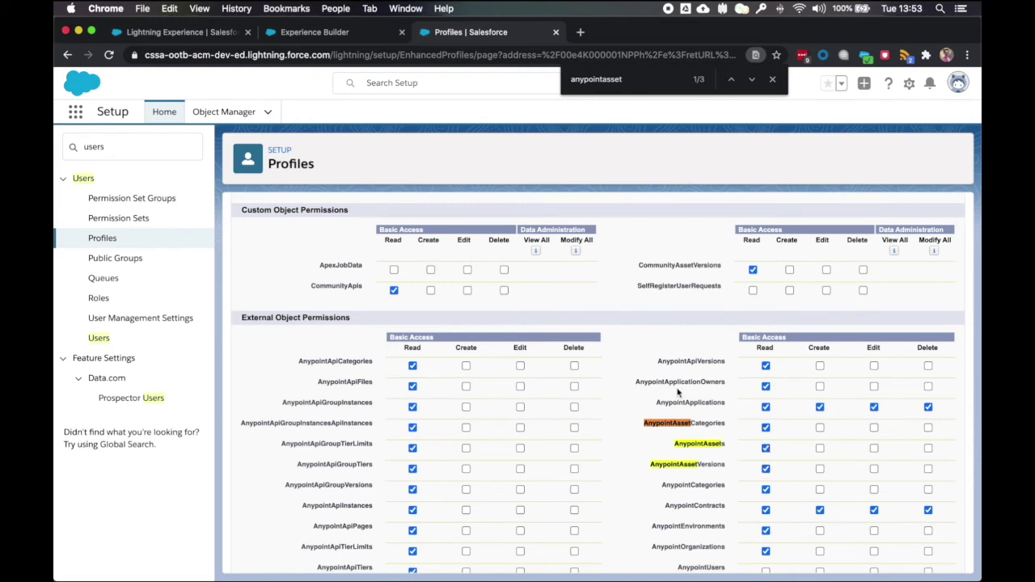
scroll(677, 392, "down", 15)
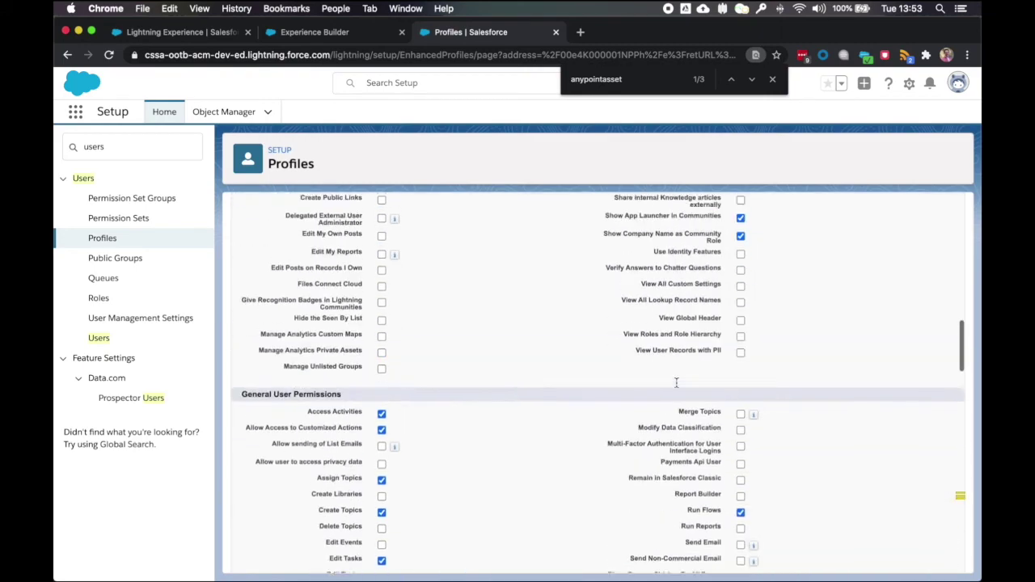
scroll(676, 384, "up", 15)
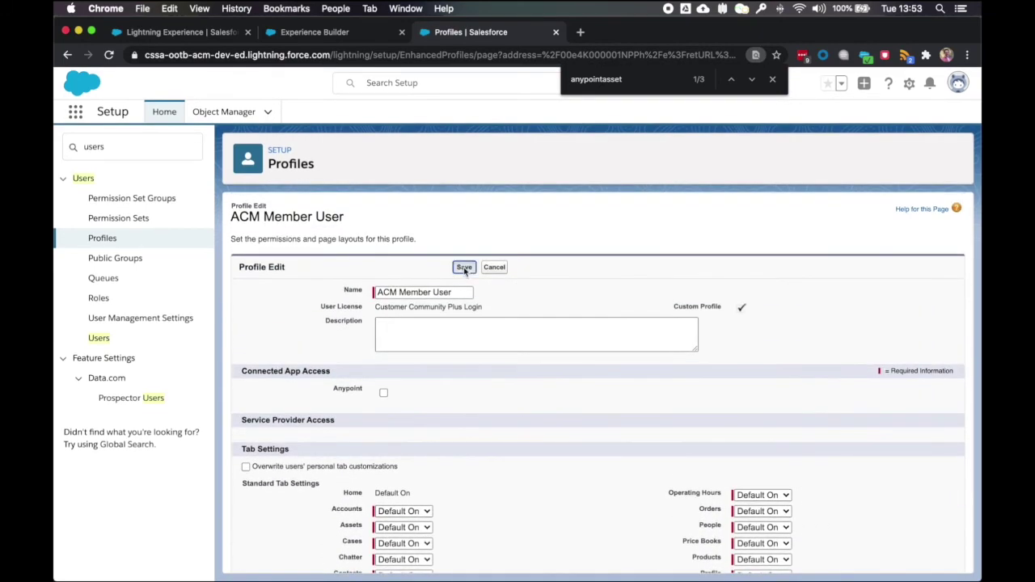
left_click(467, 268)
- Search the profile page for 'communityasset' to reach the CommunityAssetVersion field-level security entry
left_click(635, 84)
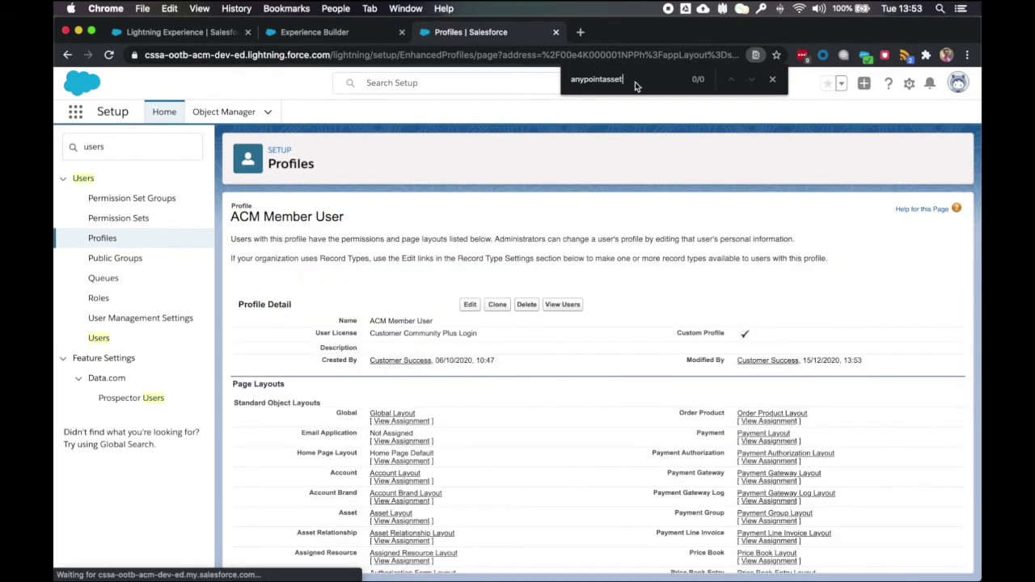
left_click_drag(634, 81, 553, 75)
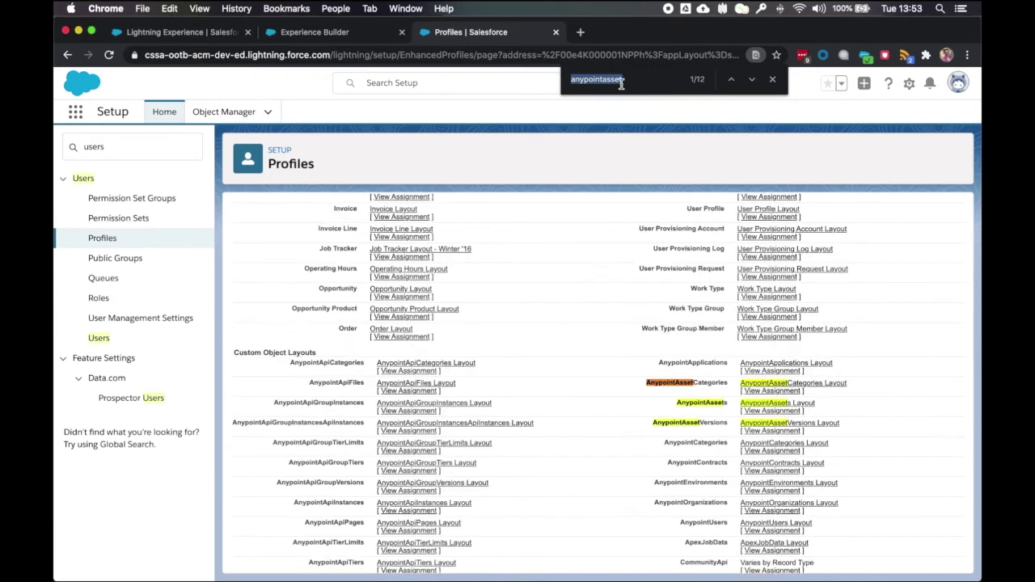
type("communit")
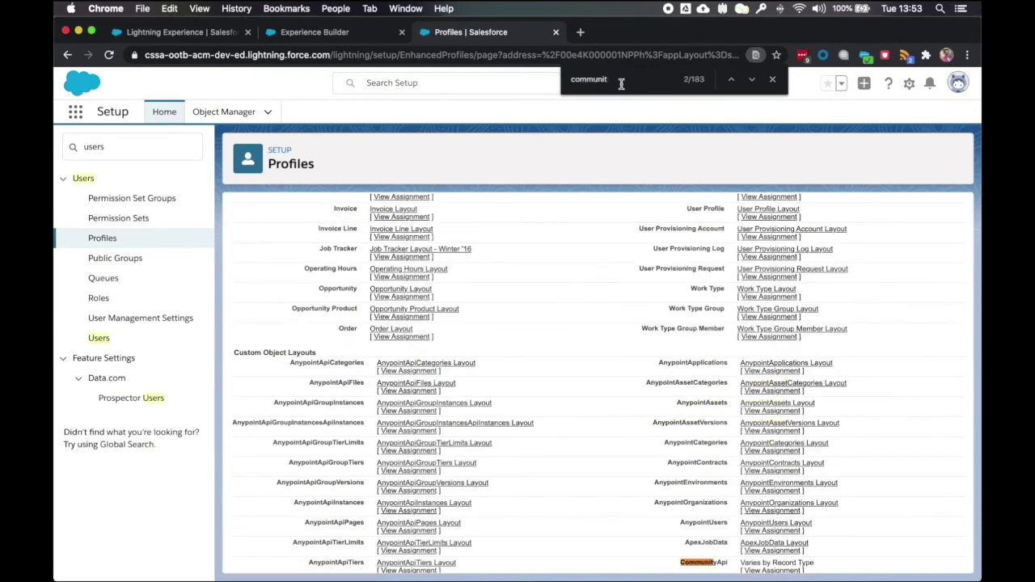
type("yasset")
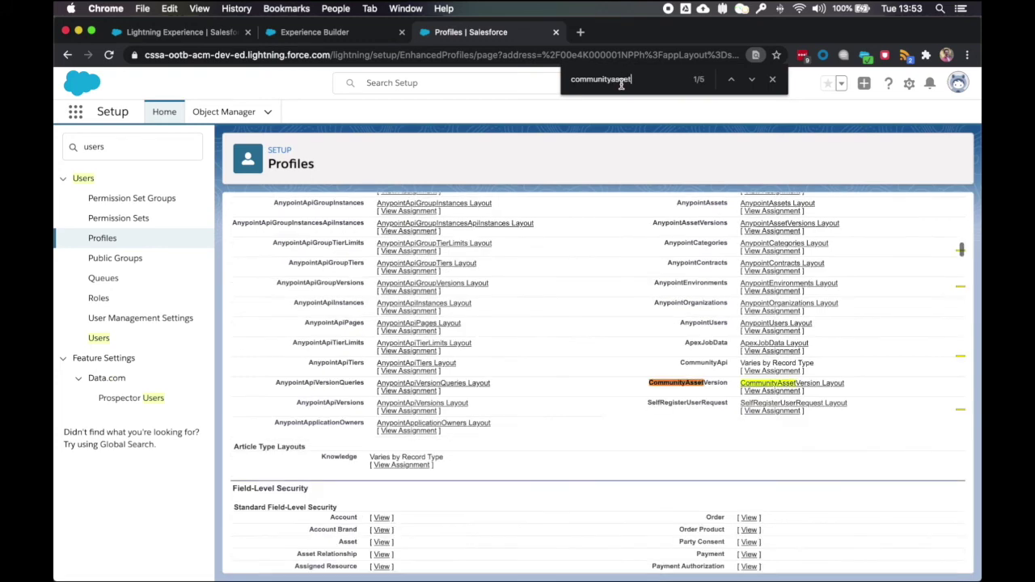
left_click(751, 79)
left_click(751, 79)
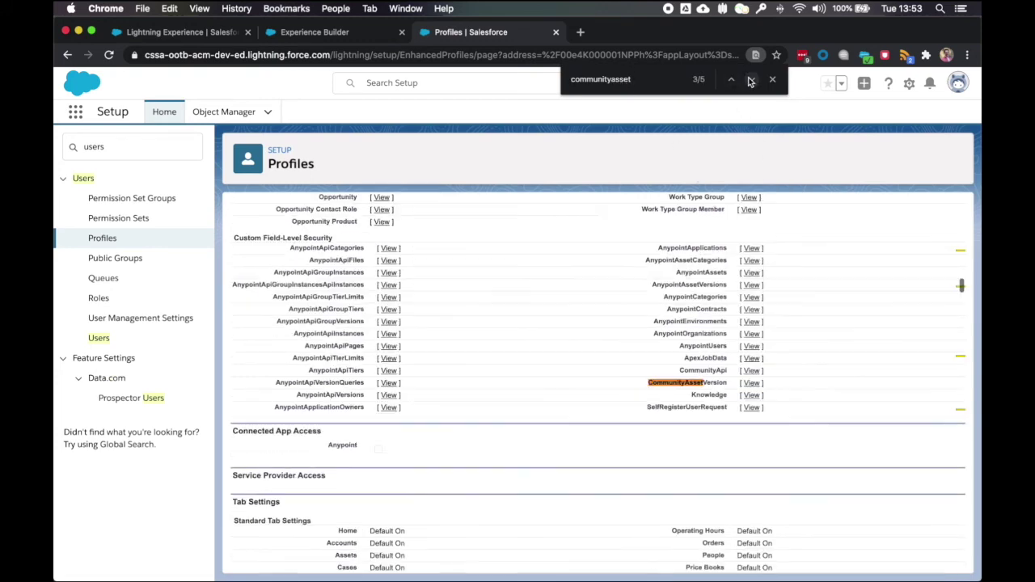
- Grant Read on CommunityAssetVersion's Account, Community Id, Community Name, Last Modified and ParentGroupVersion fields
left_click(751, 384)
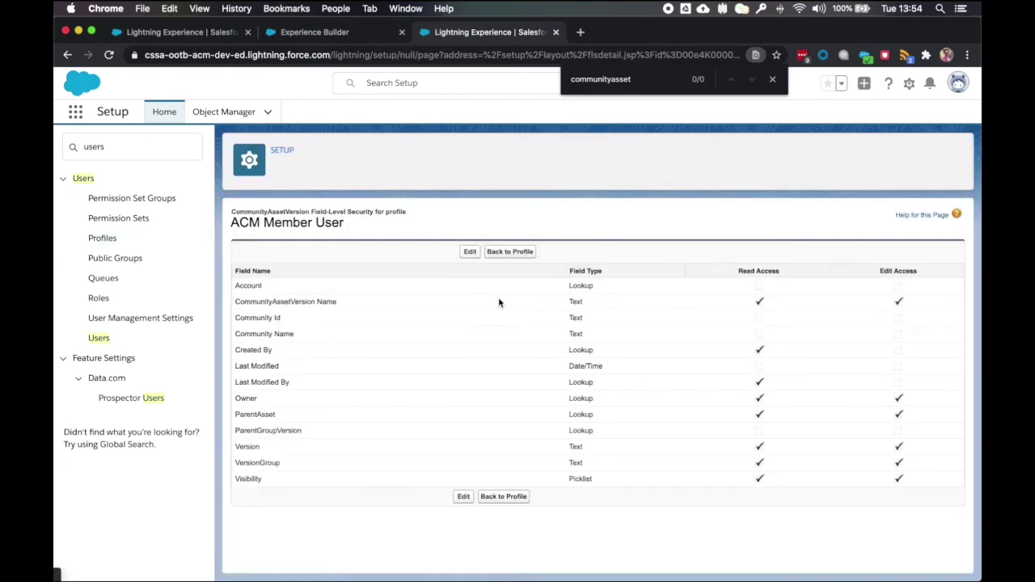
left_click(468, 252)
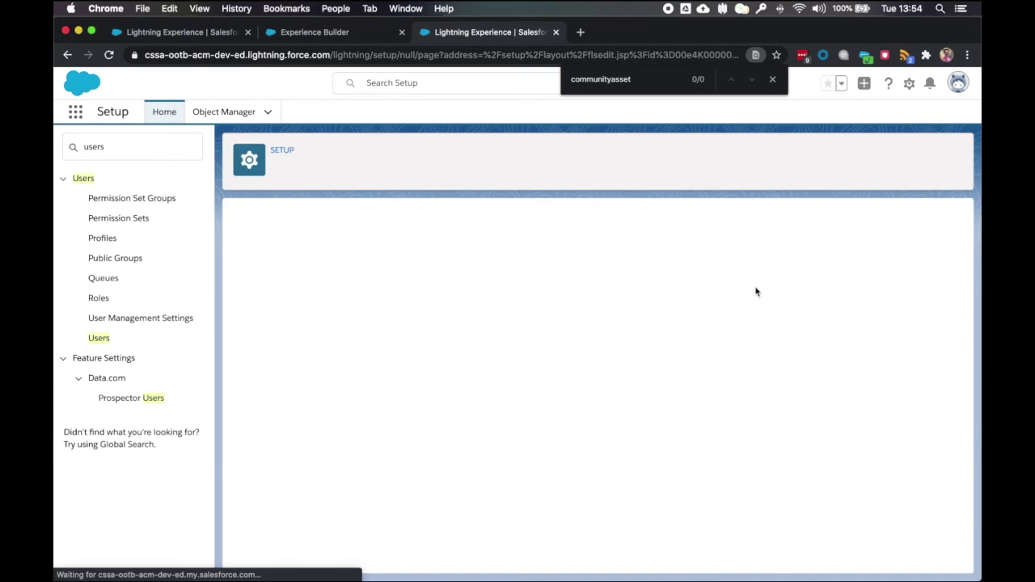
left_click(758, 287)
left_click(759, 321)
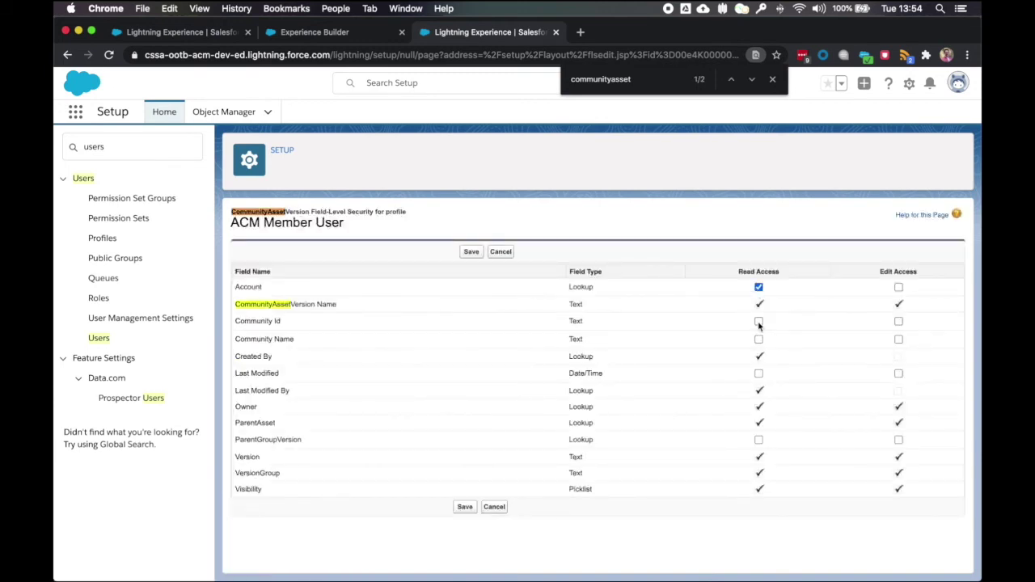
left_click(758, 339)
left_click(758, 373)
left_click(759, 439)
left_click(464, 507)
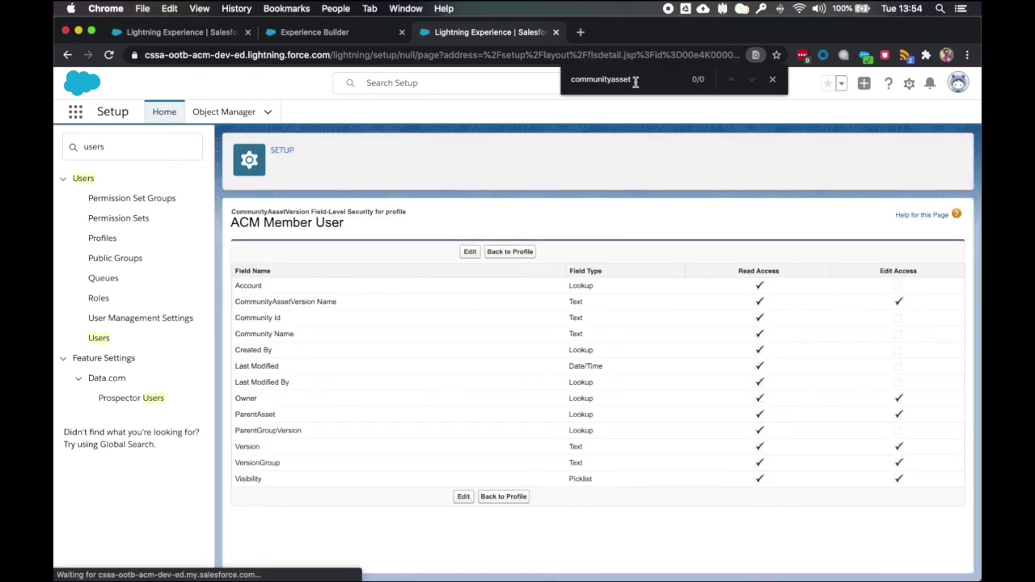
left_click(501, 251)
key("super+f")
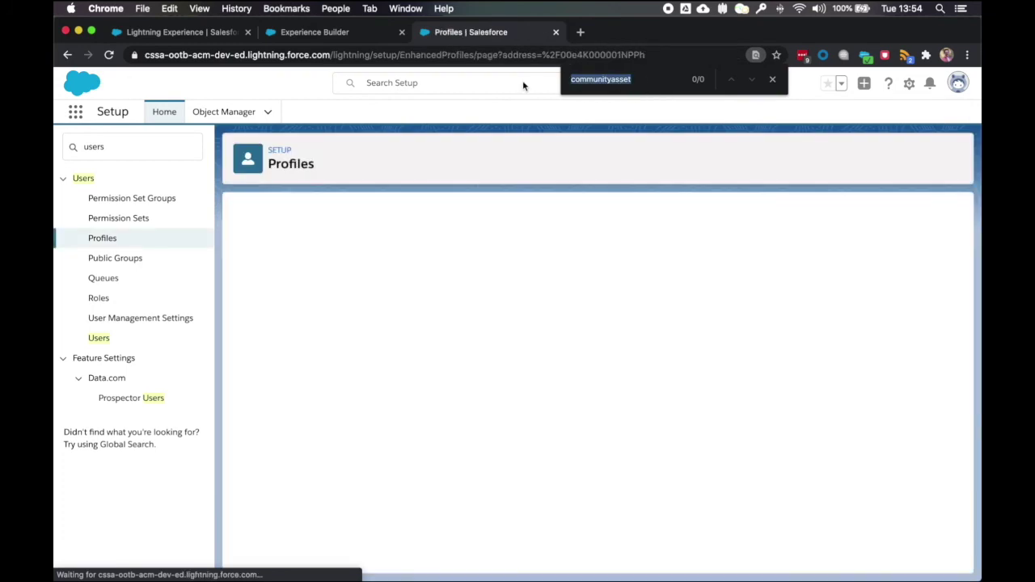
- Search the profile page for 'anypointasset' to locate the AnypointAssetCategories field-level security entry
type("anypointass")
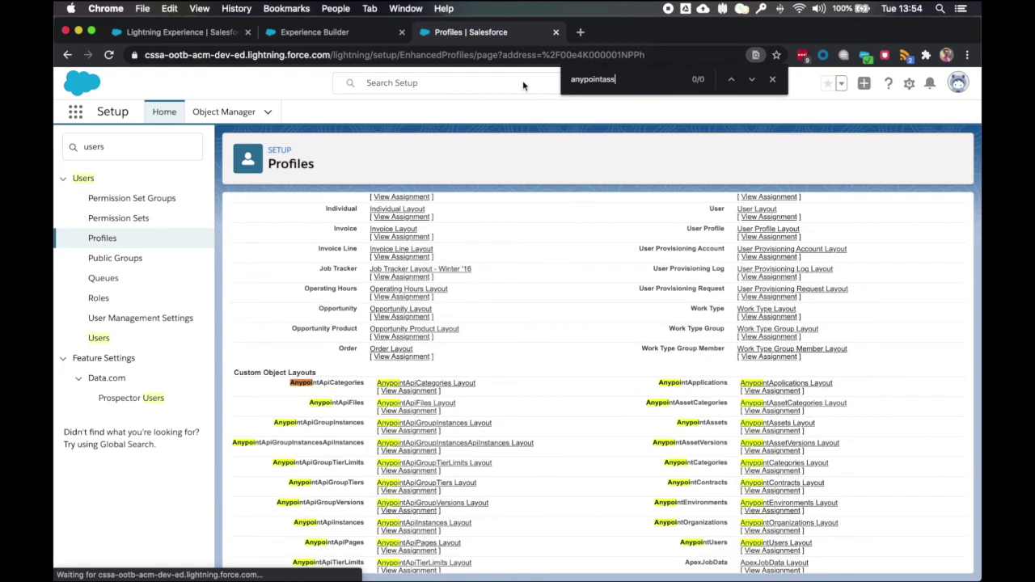
type("et")
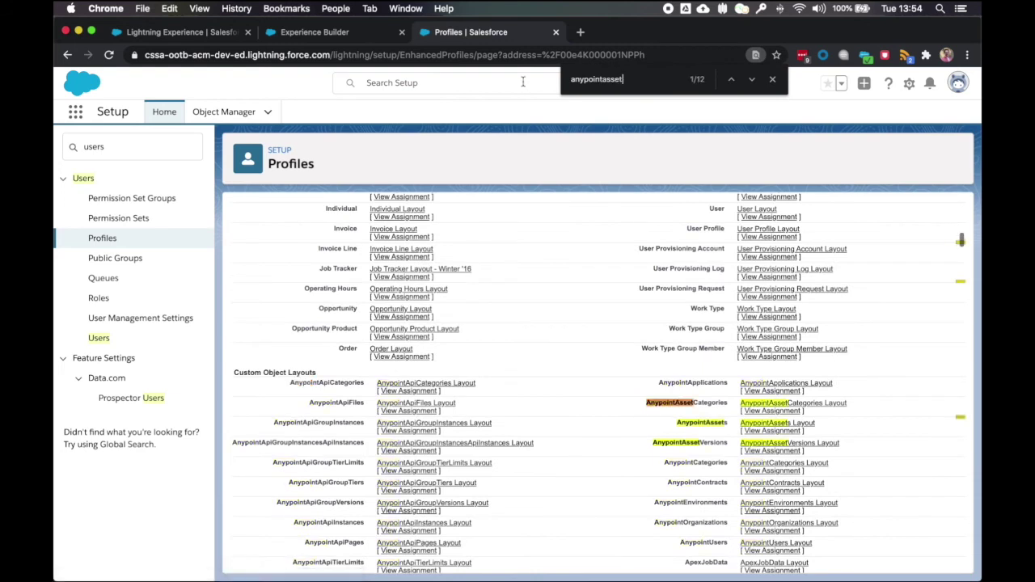
left_click(752, 79)
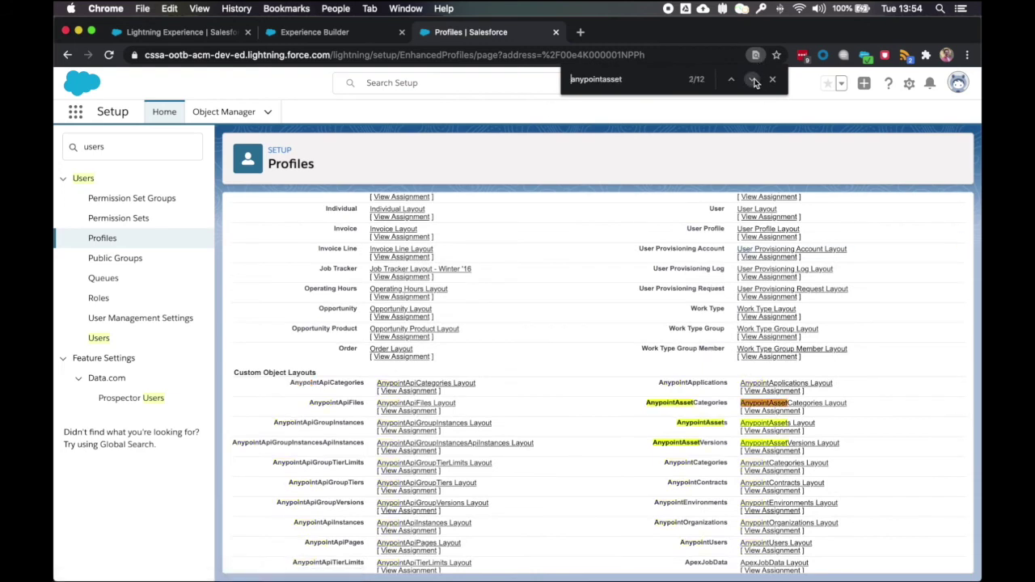
left_click(751, 79)
left_click(751, 80)
left_click(752, 79)
left_click(752, 79)
left_click(751, 79)
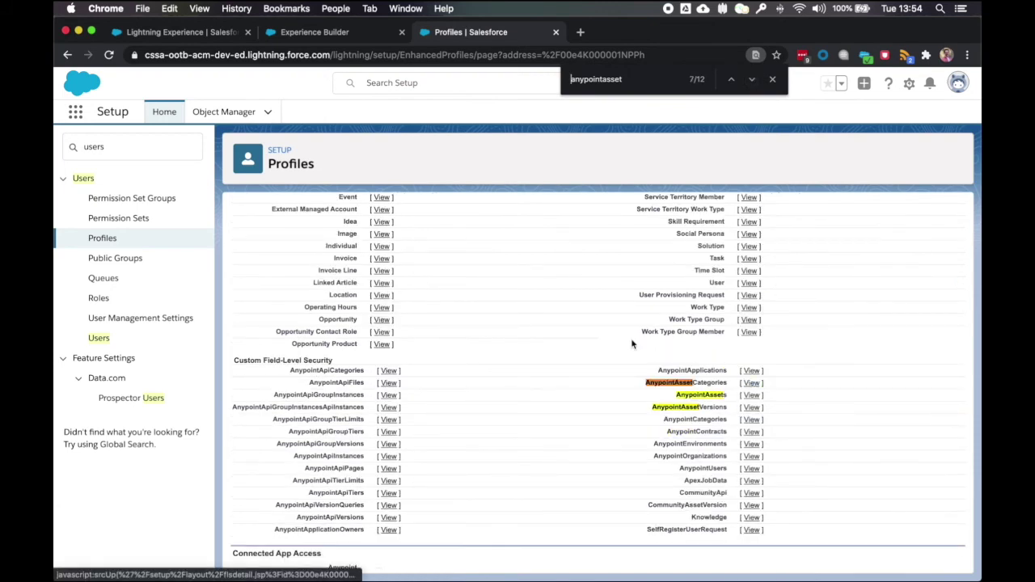
scroll(630, 338, "up", 1)
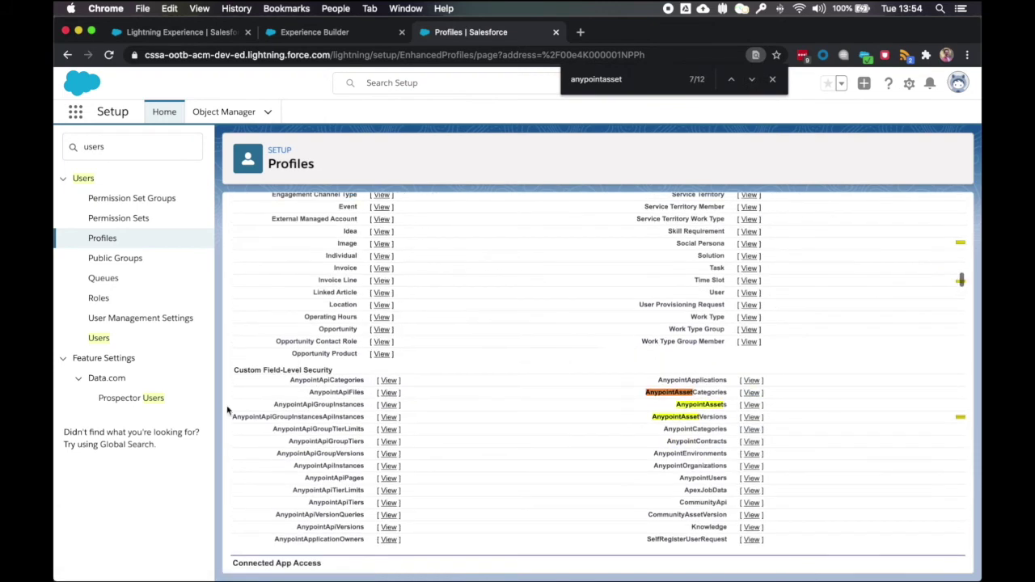
- Grant Read on AnypointAssetCategories' AssetId, AssetVersionId, Category and Id fields and save
left_click(750, 393)
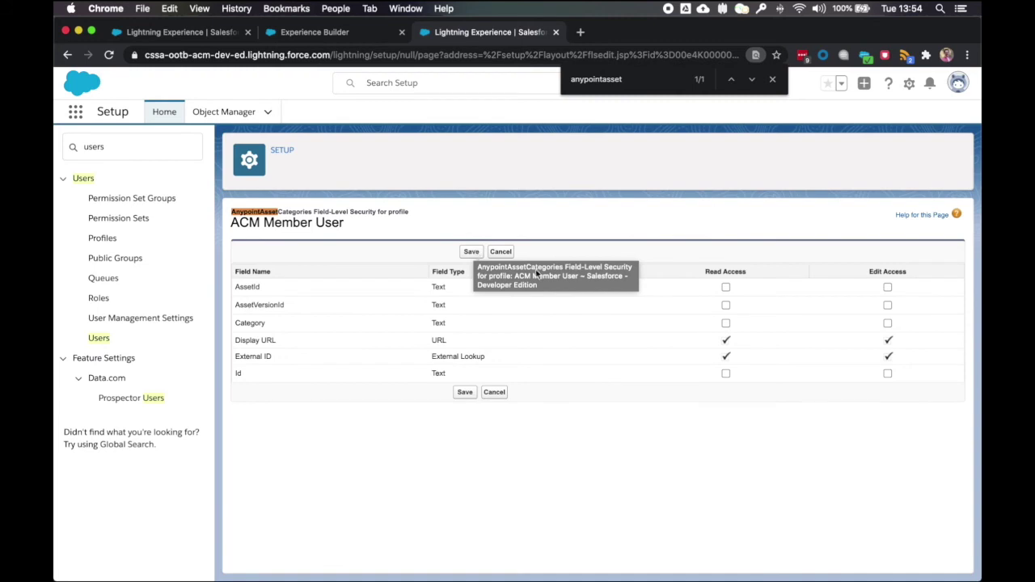
left_click(725, 287)
left_click(725, 304)
left_click(726, 323)
left_click(725, 373)
left_click(465, 392)
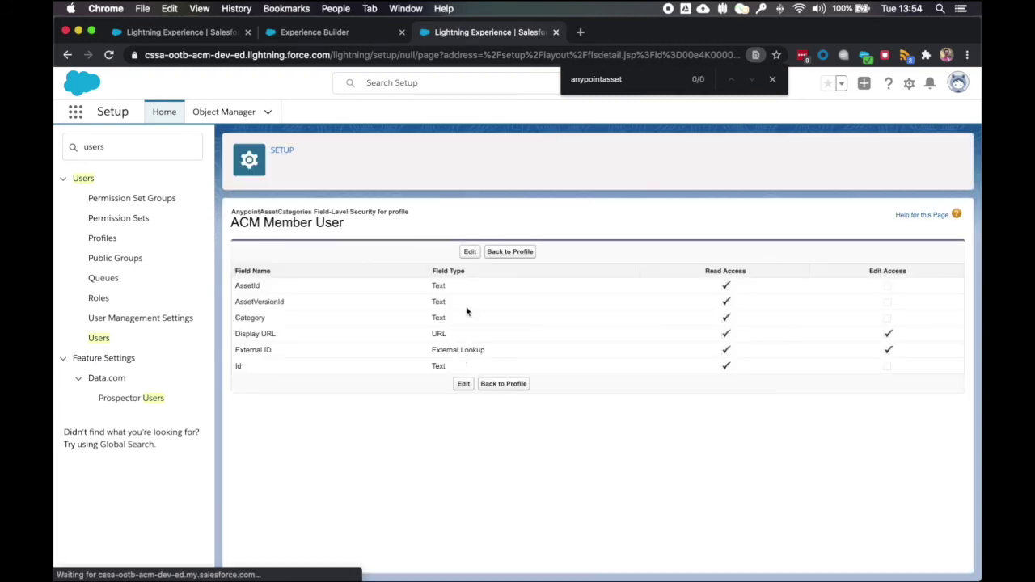
left_click(514, 251)
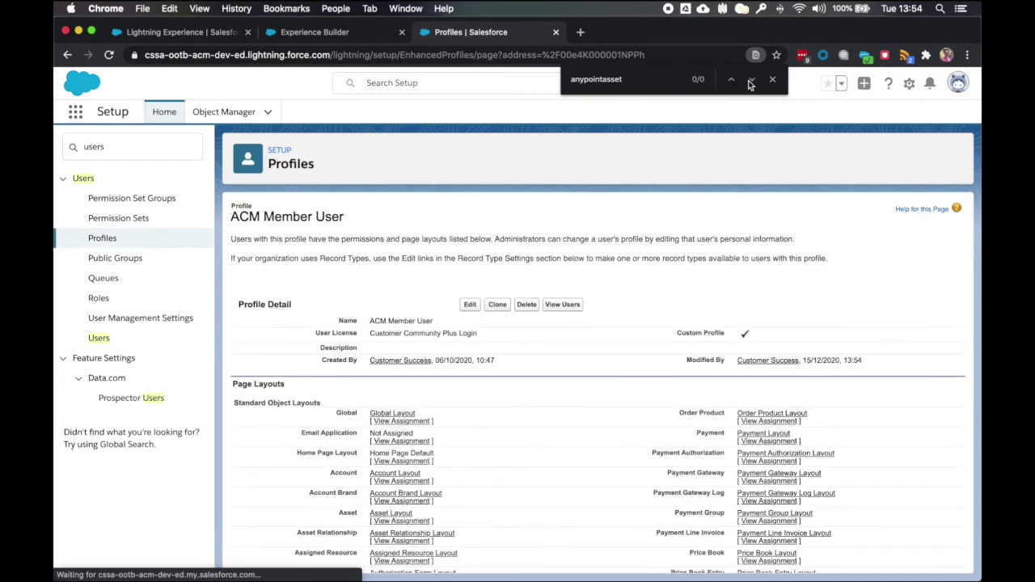
- Step through the 'anypointasset' matches to the AnypointAssets field-level security entry
left_click(749, 84)
left_click(749, 84)
left_click(748, 84)
left_click(749, 84)
left_click(749, 85)
left_click(749, 84)
left_click(749, 84)
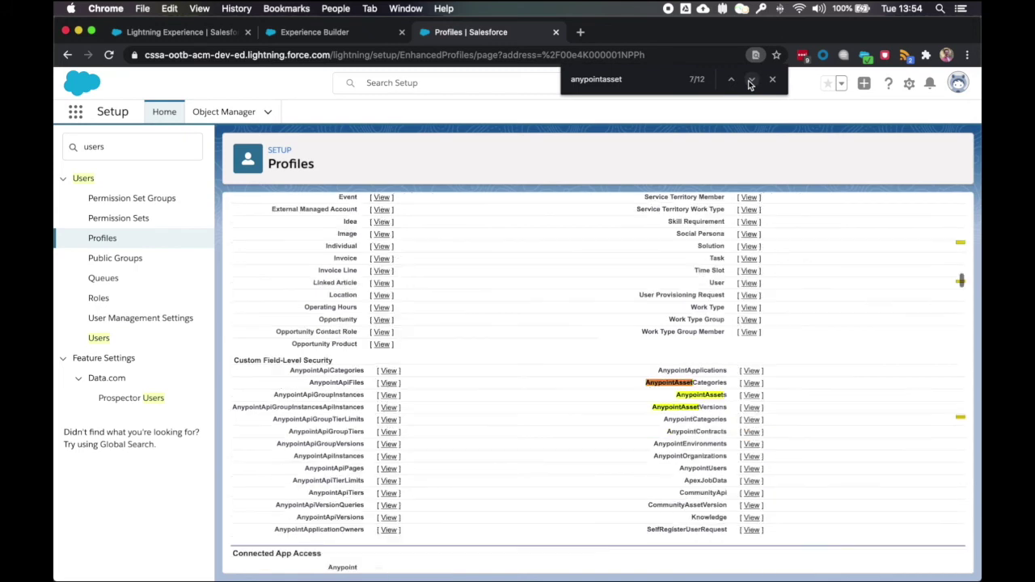
- Grant Read on AnypointAssets' AssetType, Description, GroupId, Icon, Id, Name, OrganizationId and Status fields
left_click(751, 396)
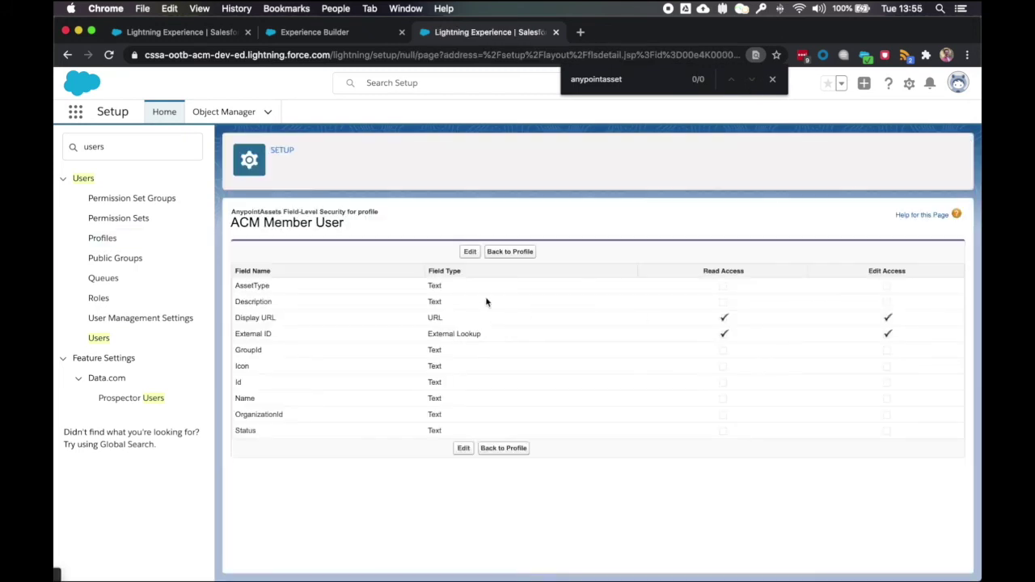
left_click(470, 251)
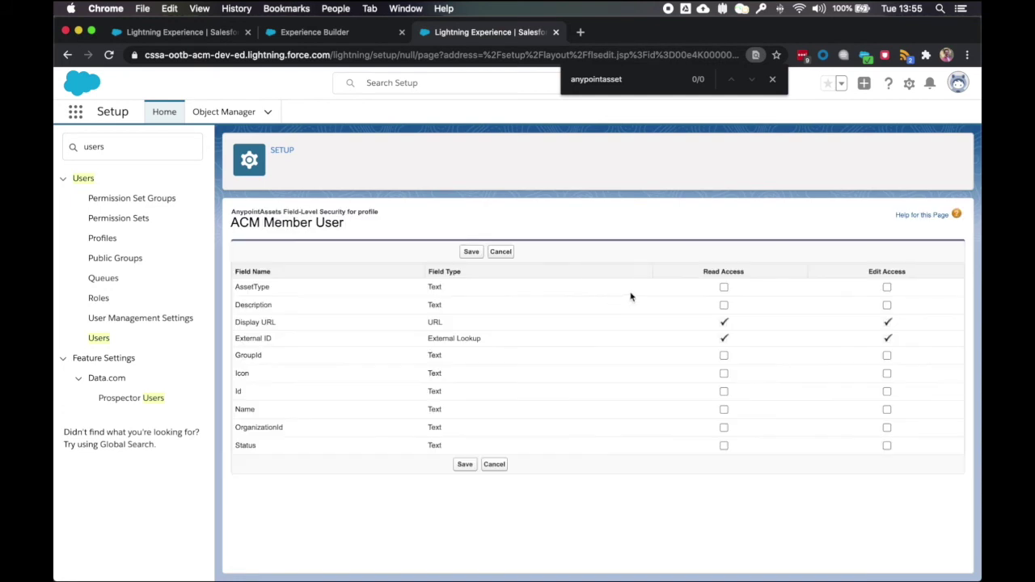
left_click(723, 287)
left_click(723, 304)
left_click(724, 355)
left_click(723, 372)
left_click(724, 390)
left_click(724, 409)
left_click(724, 427)
left_click(723, 445)
left_click(465, 464)
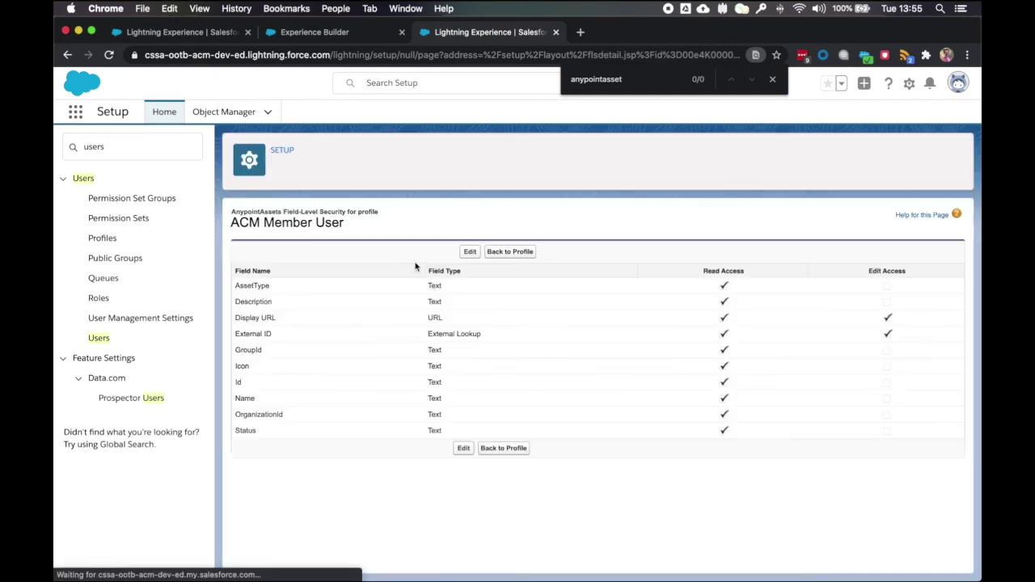
left_click(501, 252)
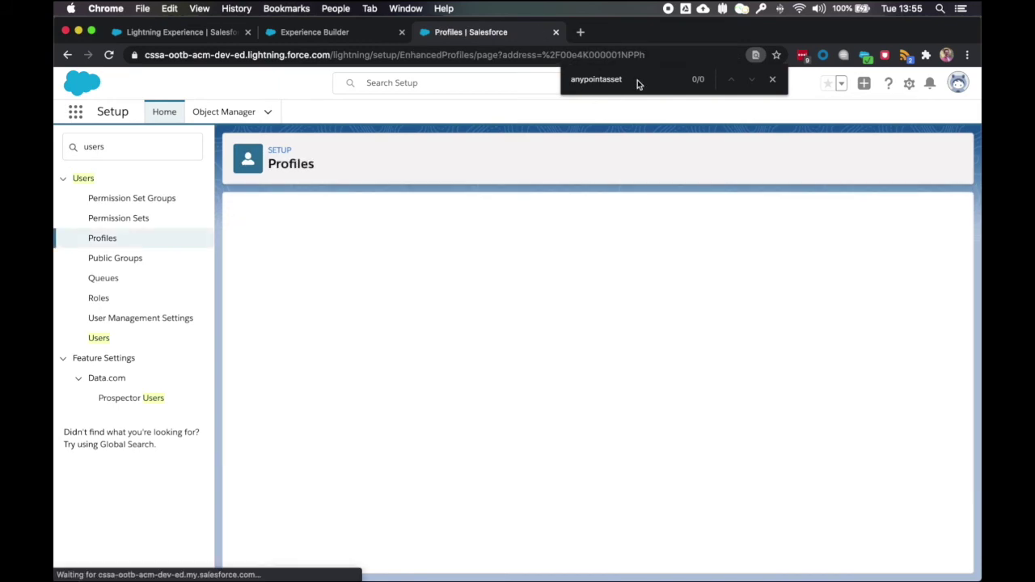
- Grant Read on AnypointAssetVersions' AssetId, Id, Version, VersionGroup and VersionGroupId fields and save
key("Return")
left_click(751, 79)
left_click(751, 79)
left_click(751, 408)
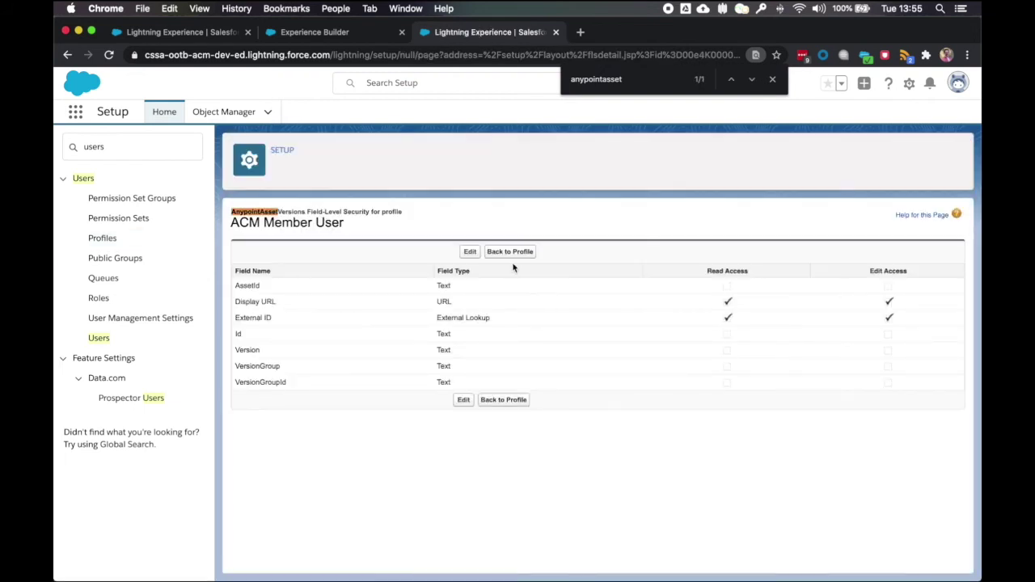
left_click(468, 252)
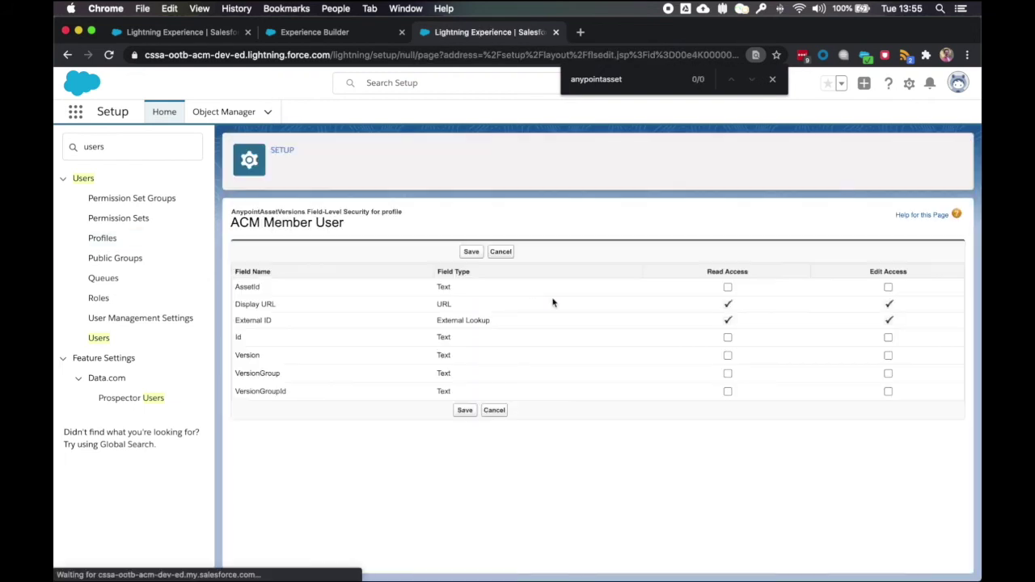
left_click(728, 286)
left_click(727, 337)
left_click(728, 355)
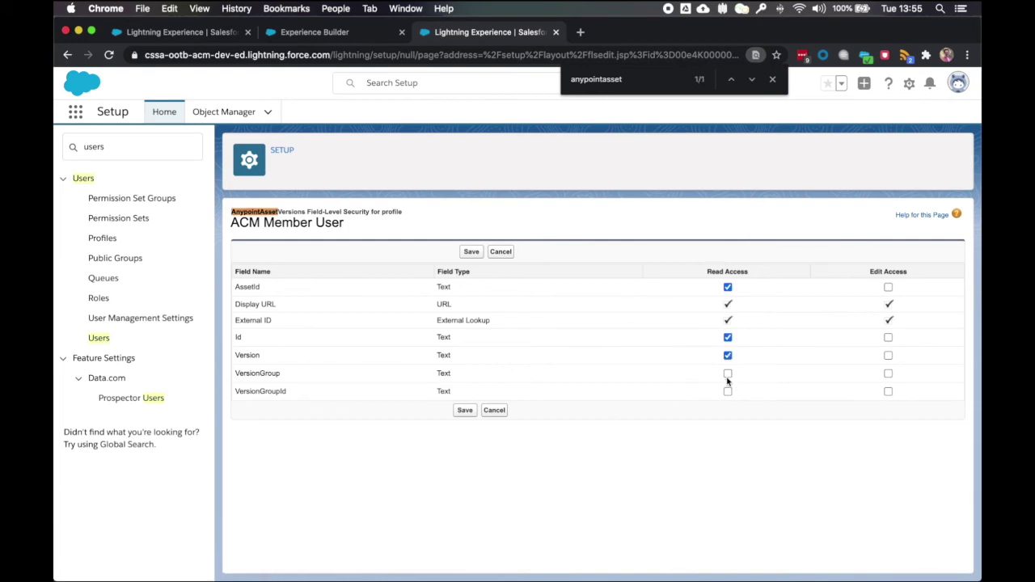
left_click(728, 373)
left_click(728, 392)
left_click(465, 411)
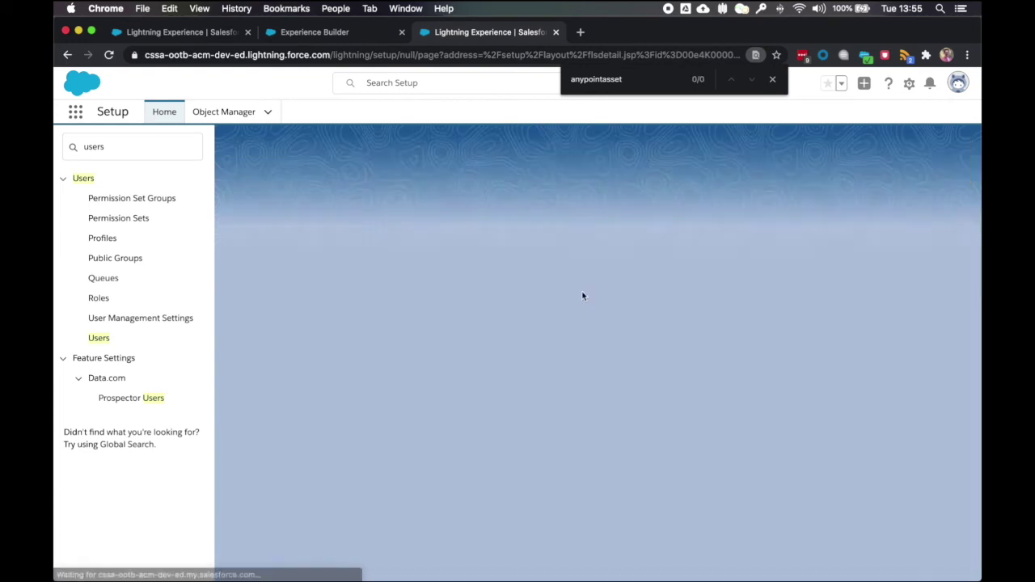
left_click(521, 251)
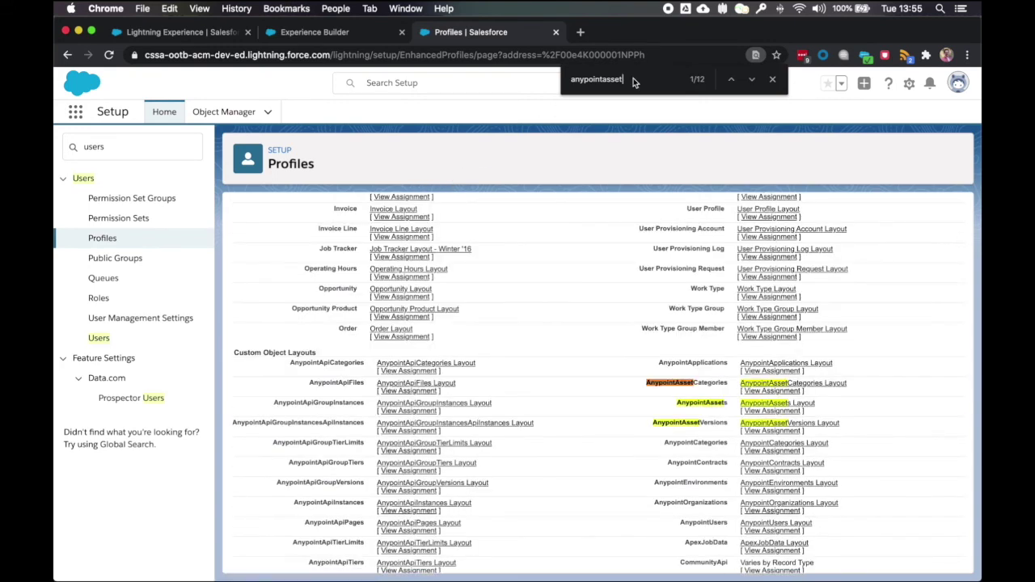
- Search the profile page for 'apiin' to find the AnypointApiInstances field-level security entry
key("BackSpace")
key("BackSpace")
key("BackSpace")
key("BackSpace")
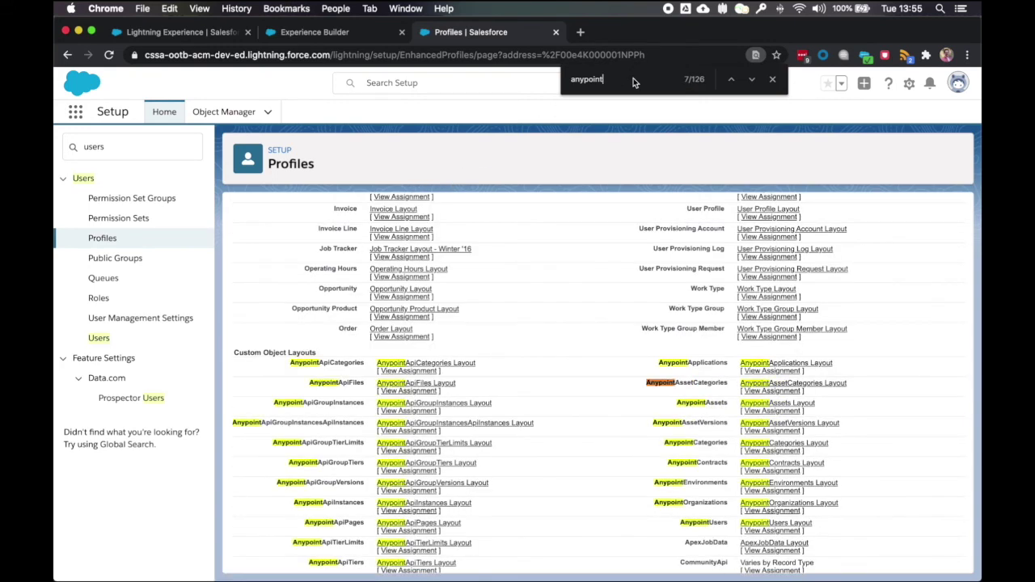
type("apiins")
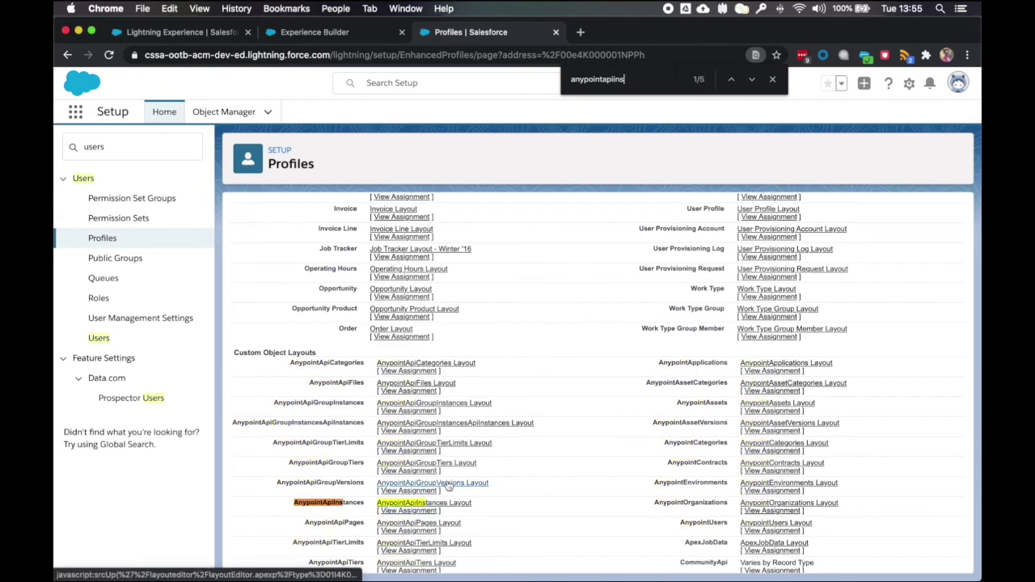
scroll(449, 483, "up", 5)
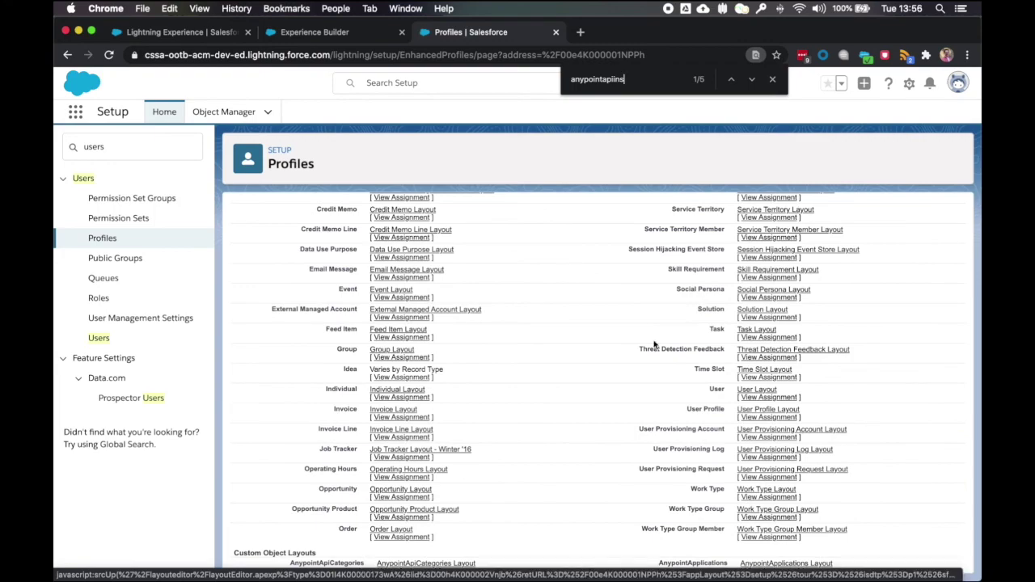
scroll(756, 267, "up", 10)
scroll(673, 326, "up", 6)
left_click(751, 80)
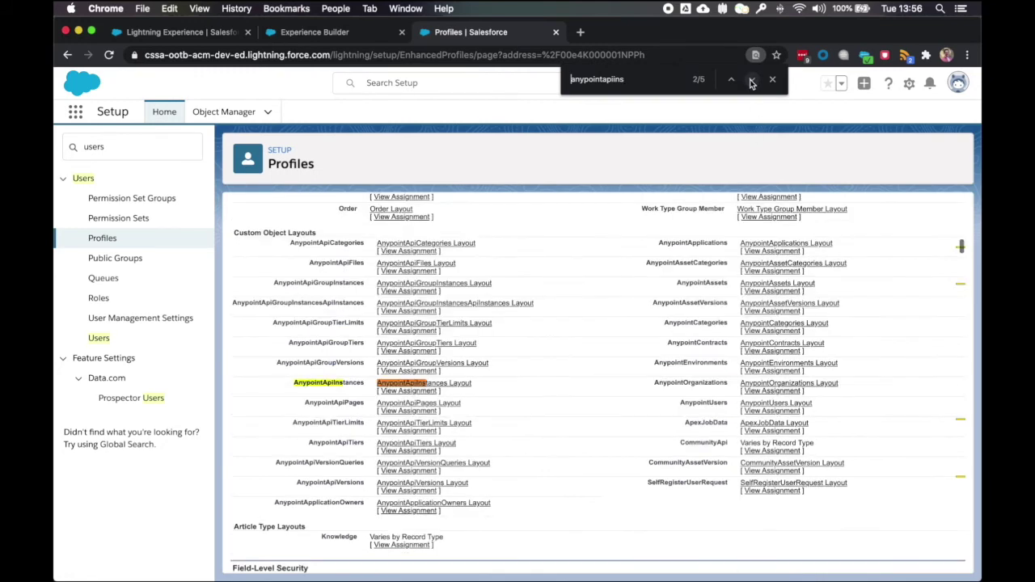
left_click(751, 80)
left_click(751, 80)
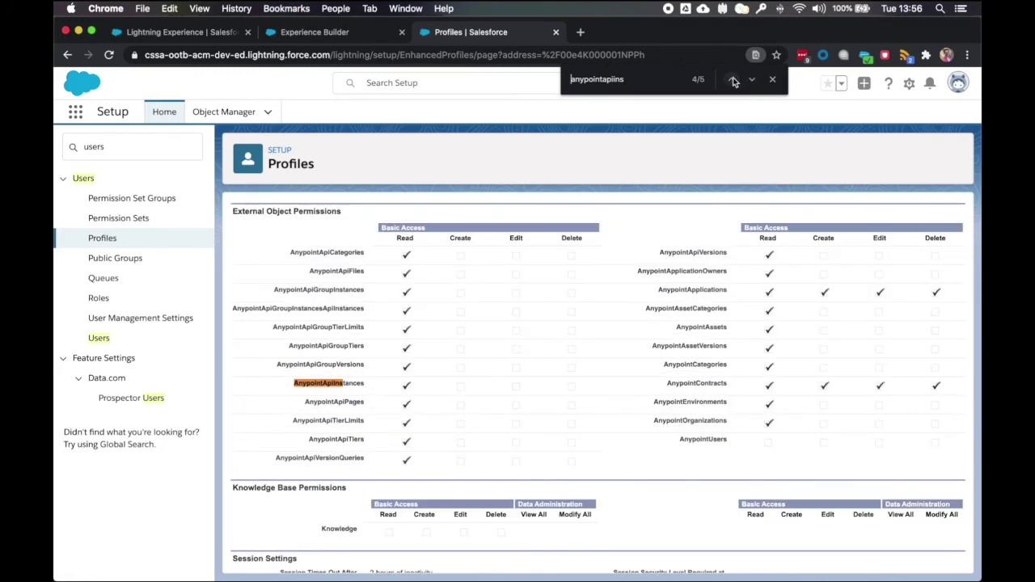
left_click(732, 81)
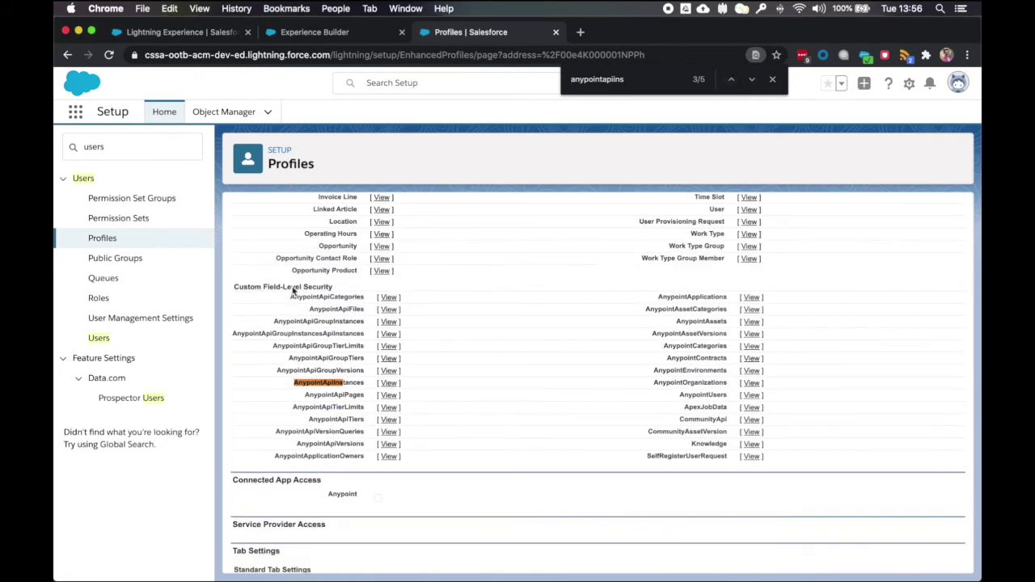
- Grant Read on AnypointApiInstances' Version and VersionGroup fields and save
left_click(389, 383)
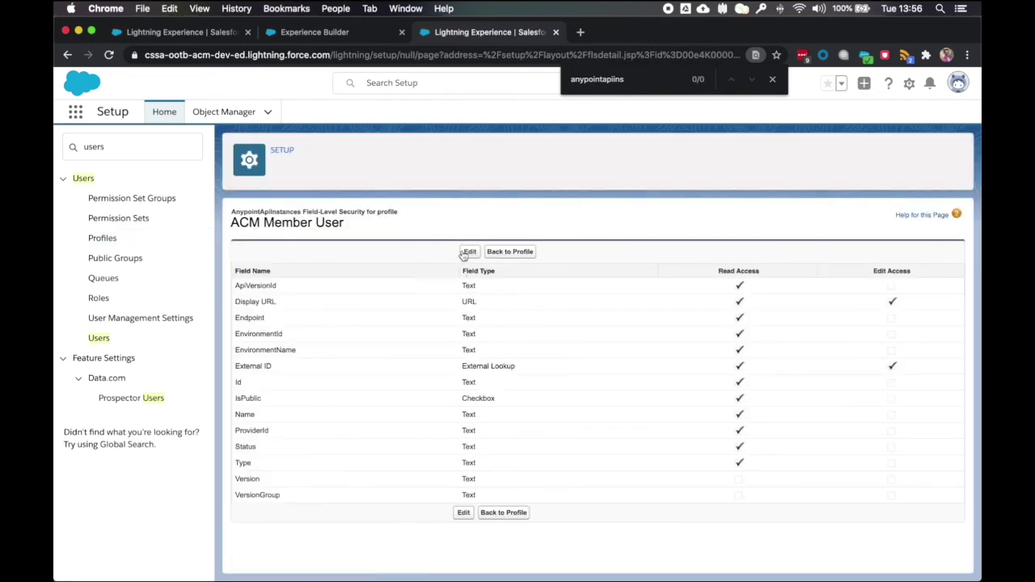
left_click(467, 252)
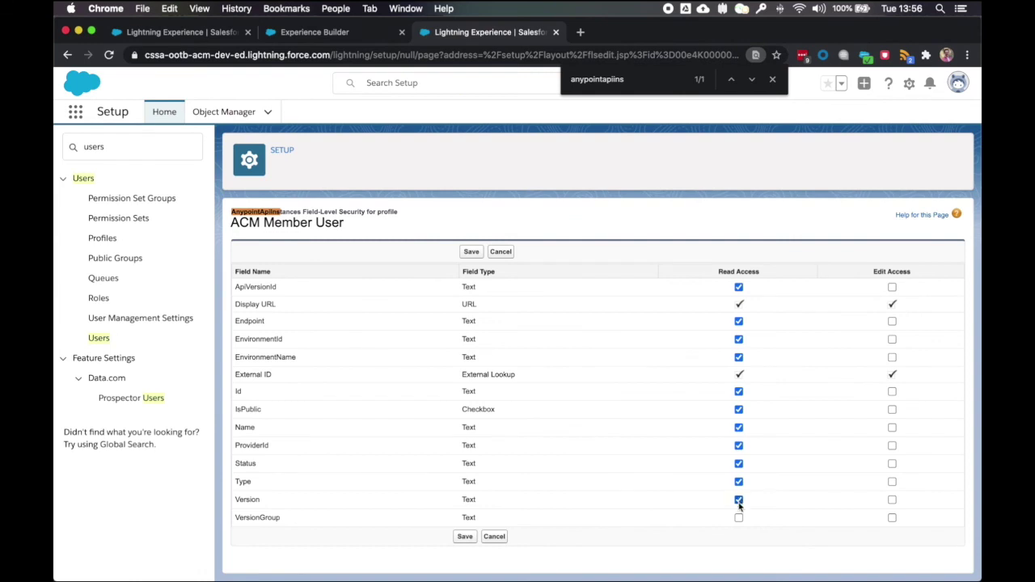
left_click(464, 536)
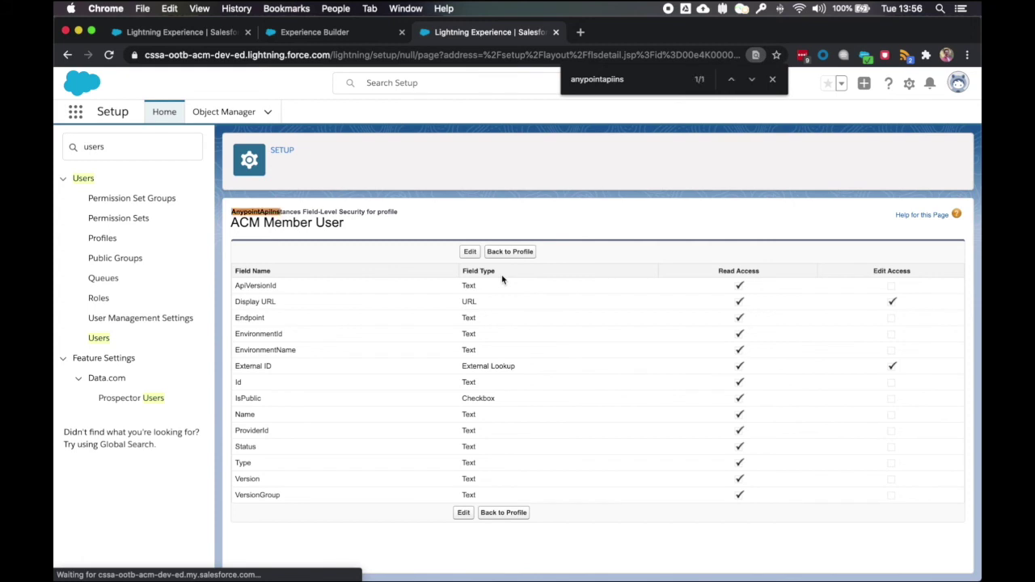
left_click(510, 251)
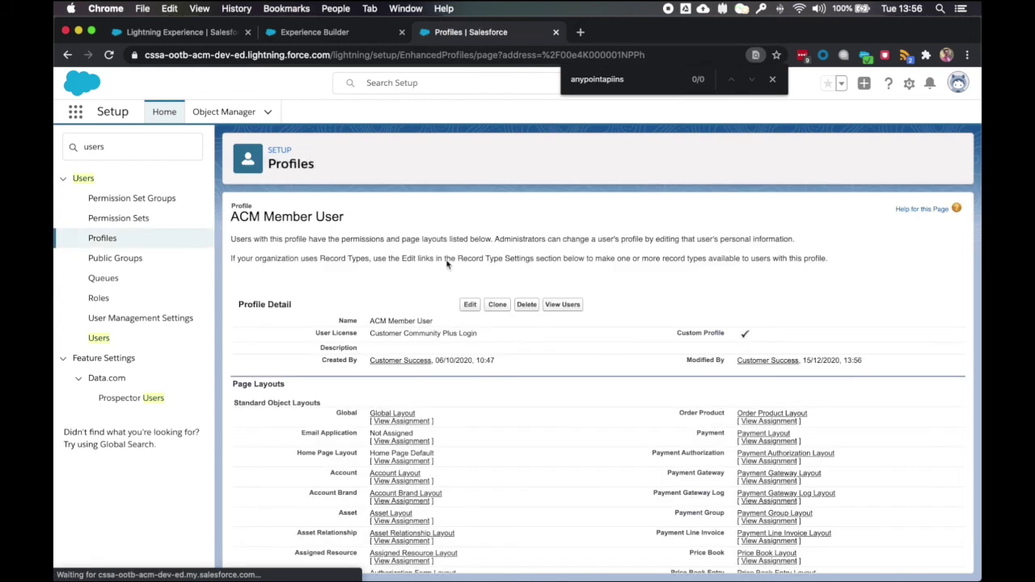
- Edit the ACM Member User profile to add Read under External Object Permissions, then save
left_click(469, 305)
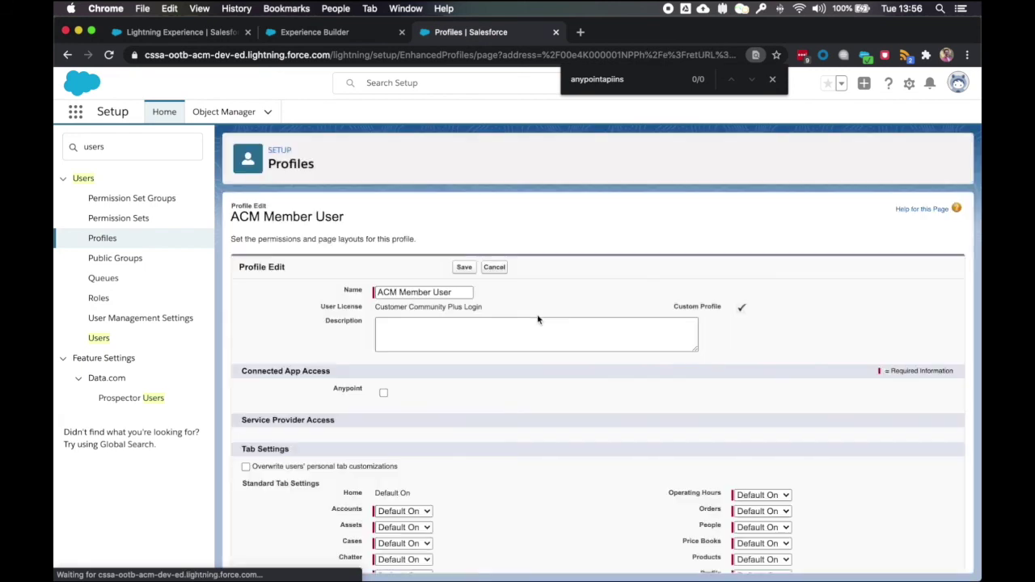
key("Return")
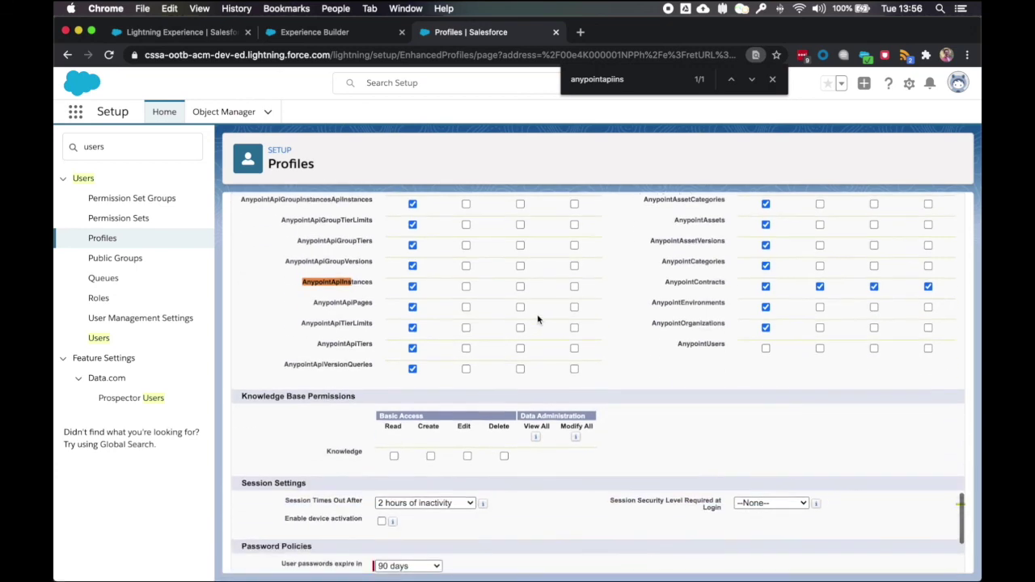
scroll(716, 334, "up", 2)
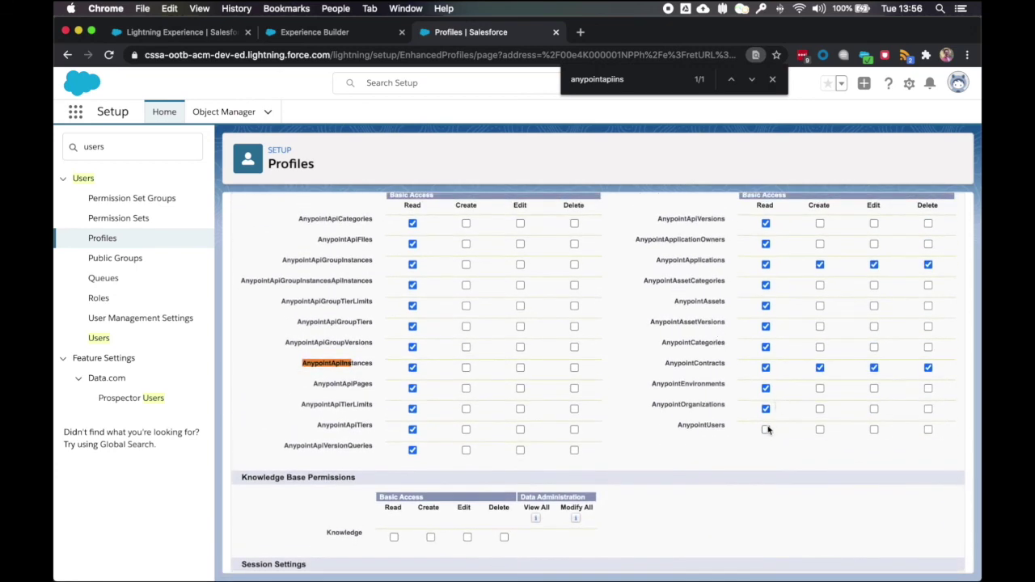
scroll(718, 316, "up", 1)
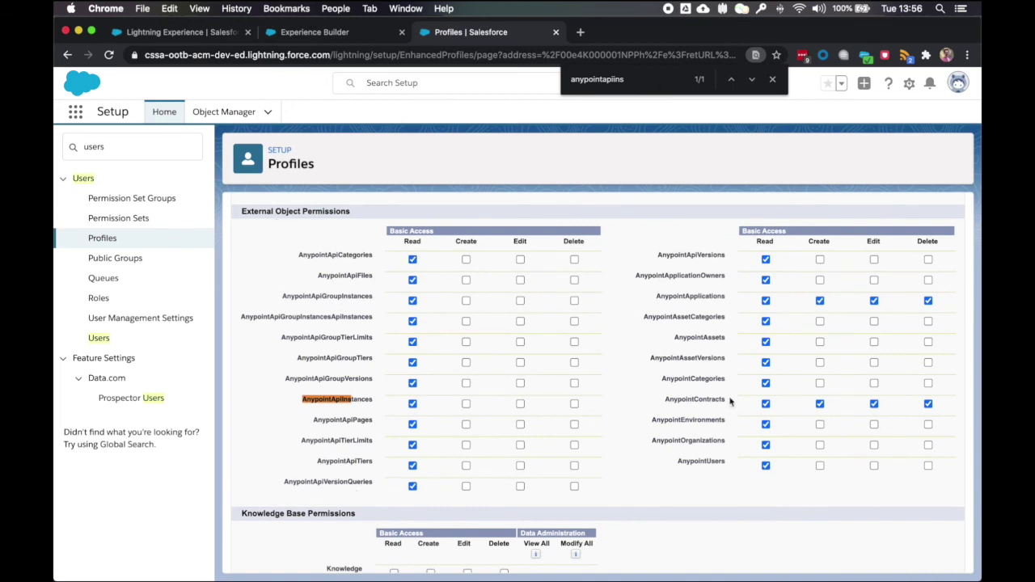
scroll(752, 473, "down", 2)
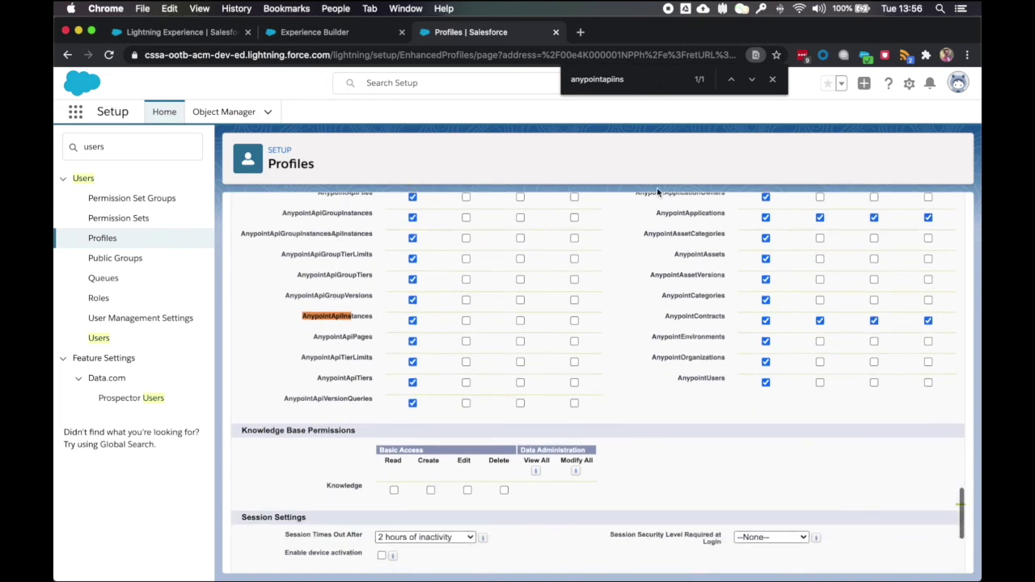
scroll(628, 260, "up", 15)
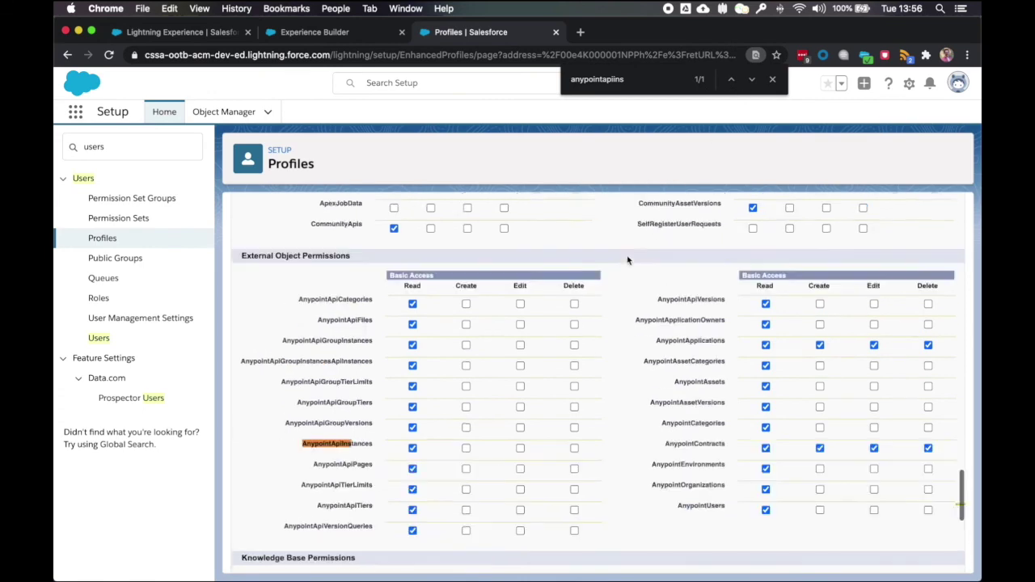
left_click(464, 268)
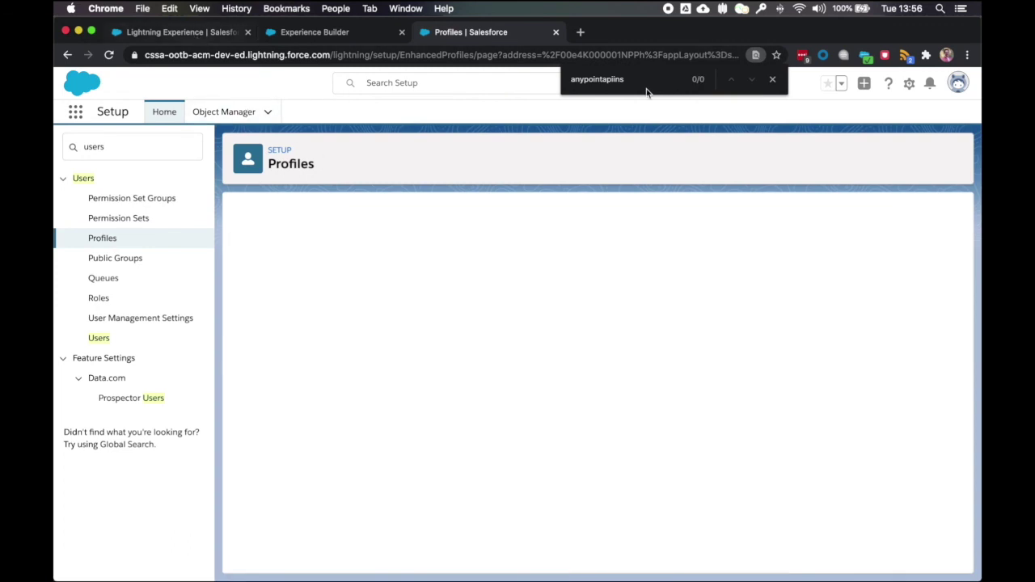
- Close the find bar and return to the API Community Manager tab
left_click(771, 79)
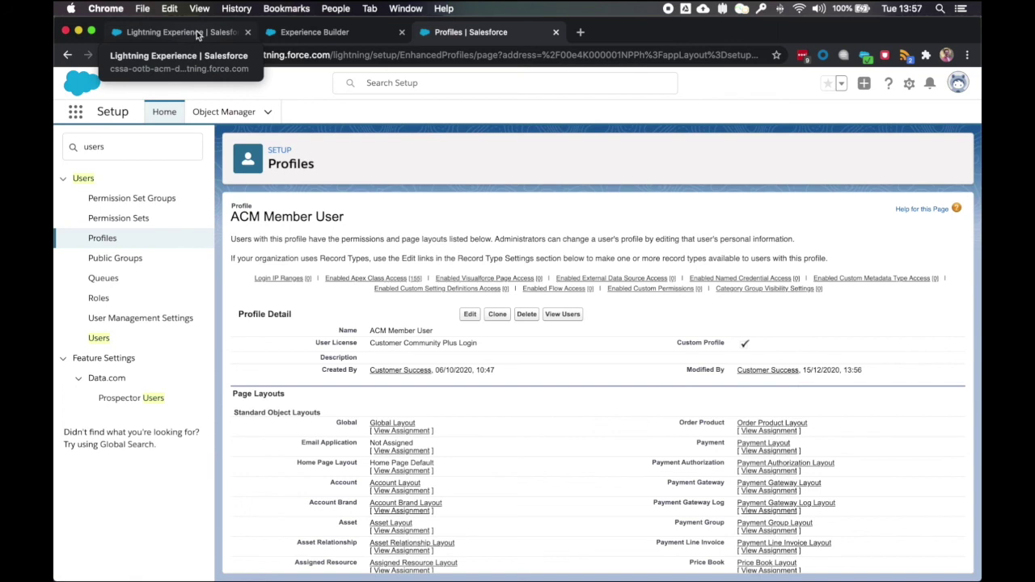
left_click(197, 34)
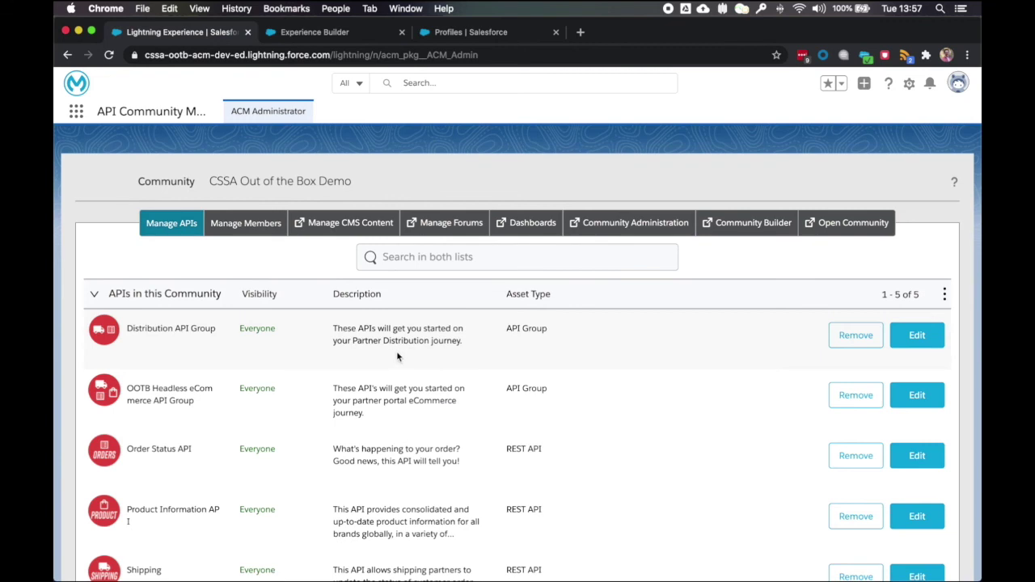